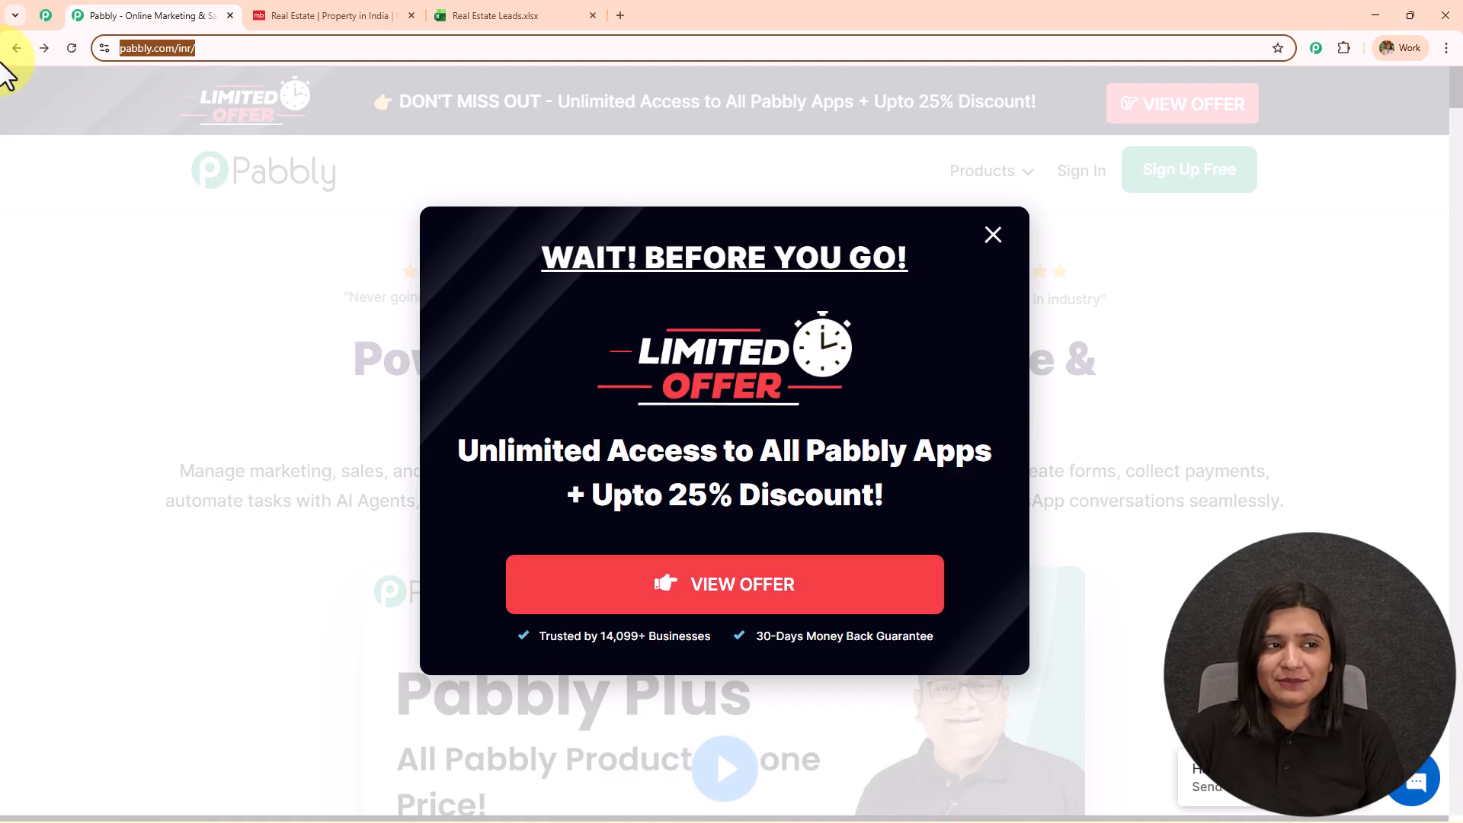
Look through the Pabbly Community page in the other browser tab
{"action": "left_click", "coordinate": [45, 15]}
{"action": "scroll", "coordinate": [413, 386], "scroll_direction": "up", "scroll_amount": 15}
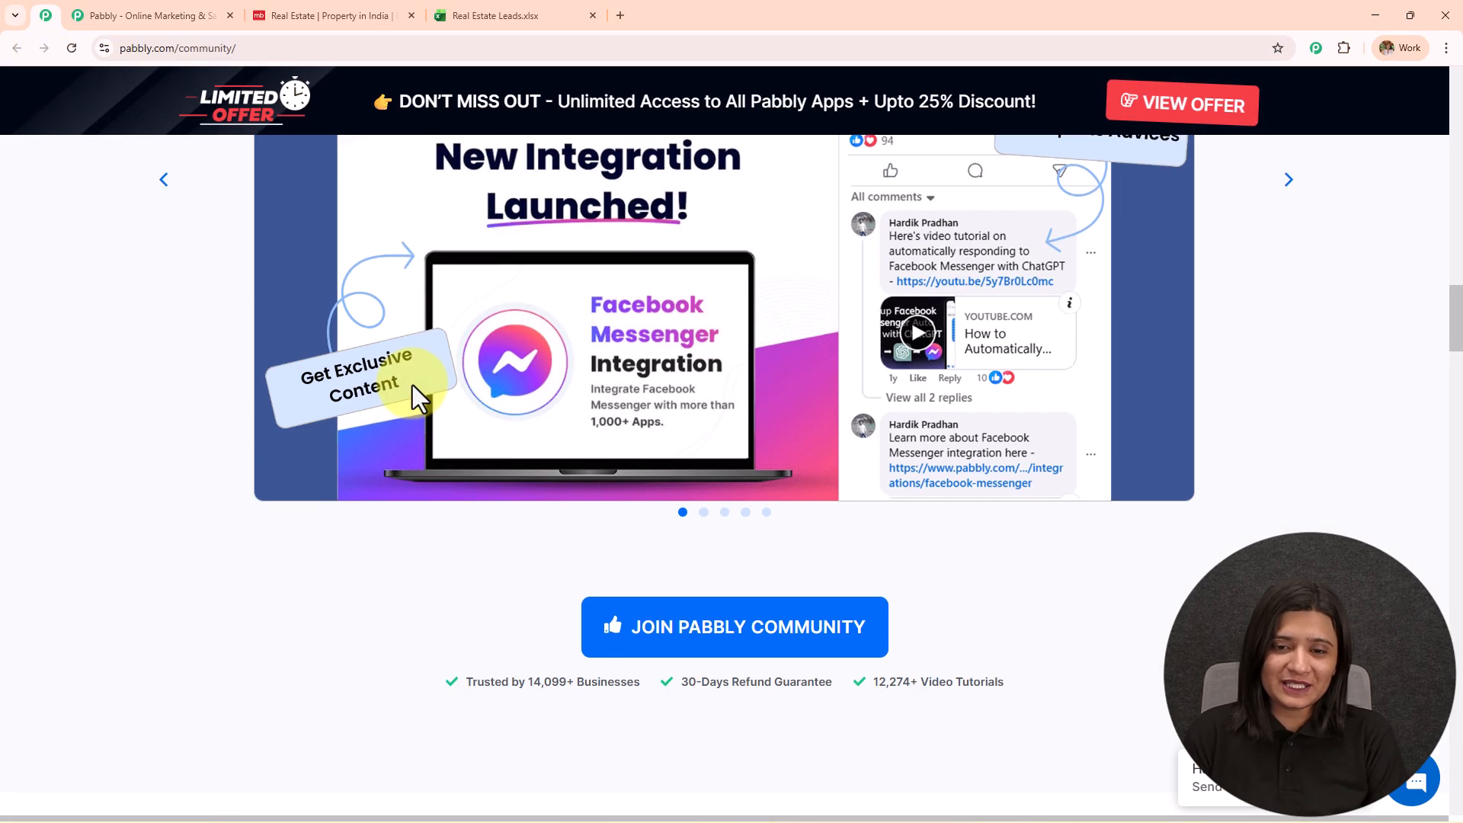
{"action": "scroll", "coordinate": [413, 386], "scroll_direction": "up", "scroll_amount": 10}
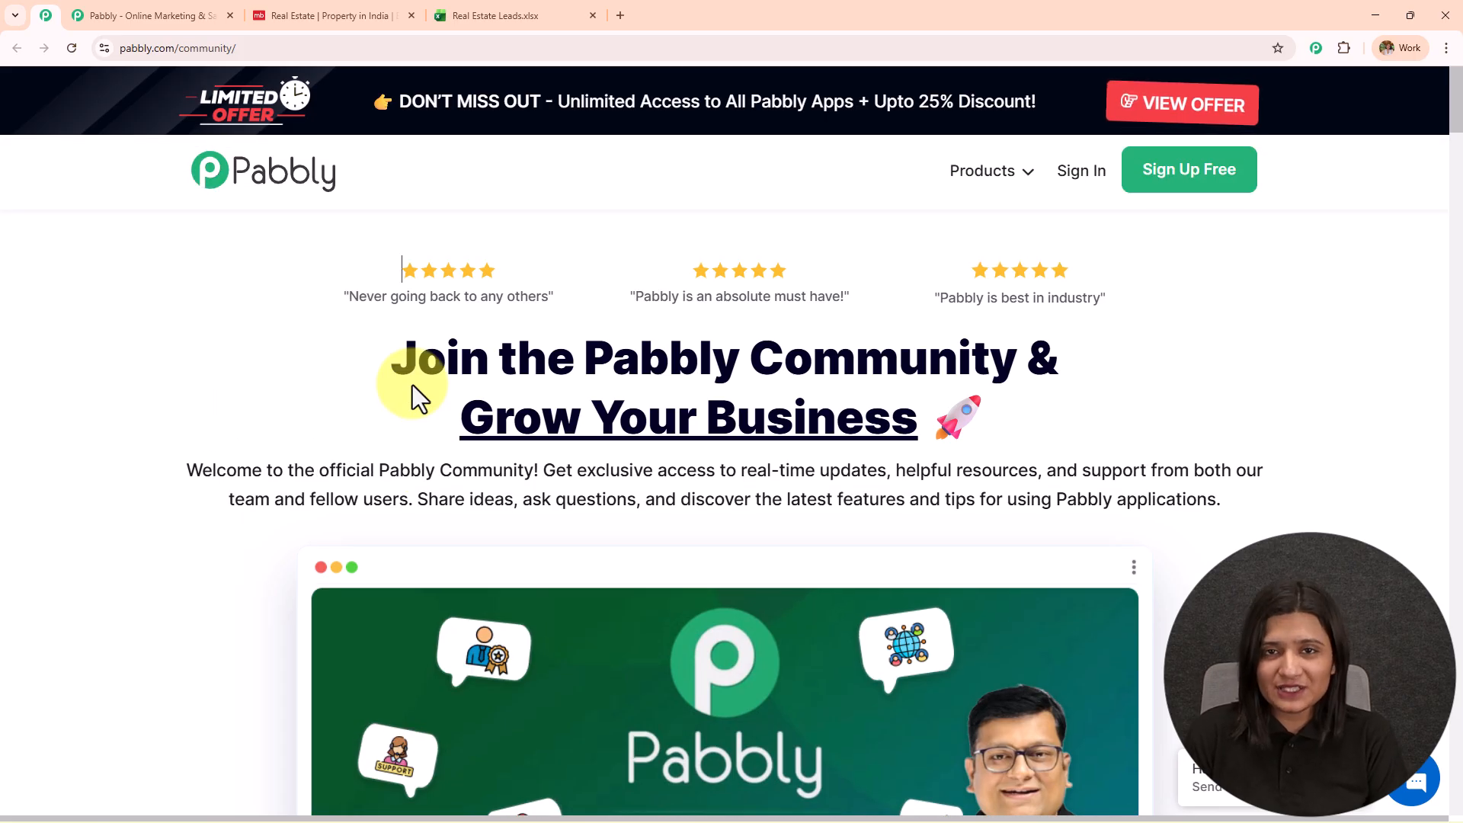
{"action": "middle_click", "coordinate": [415, 408]}
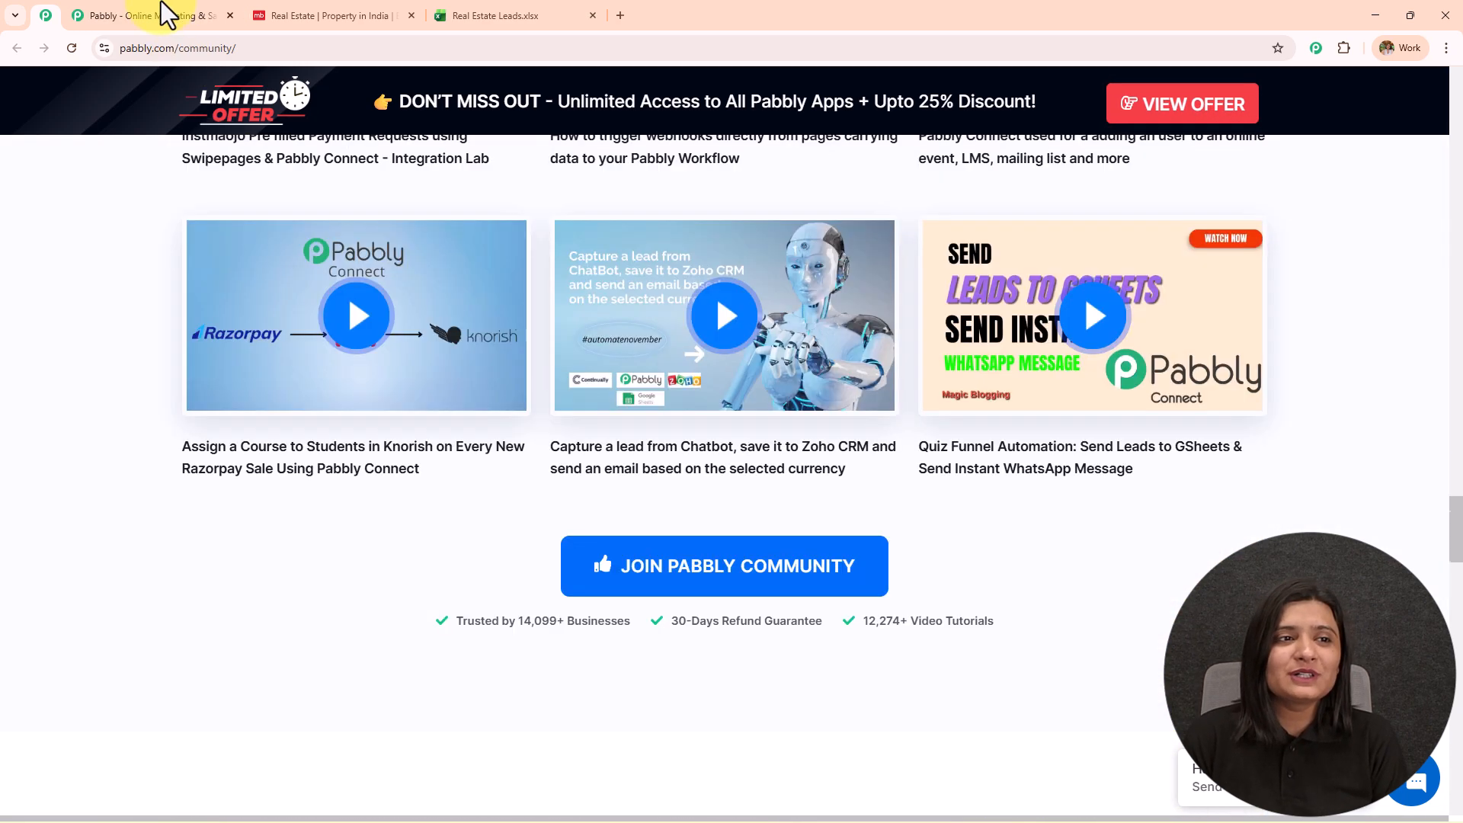
Sign in to Pabbly from its home page, dismissing the offer pop-up, and open the Pabbly Connect app
{"action": "left_click", "coordinate": [162, 15]}
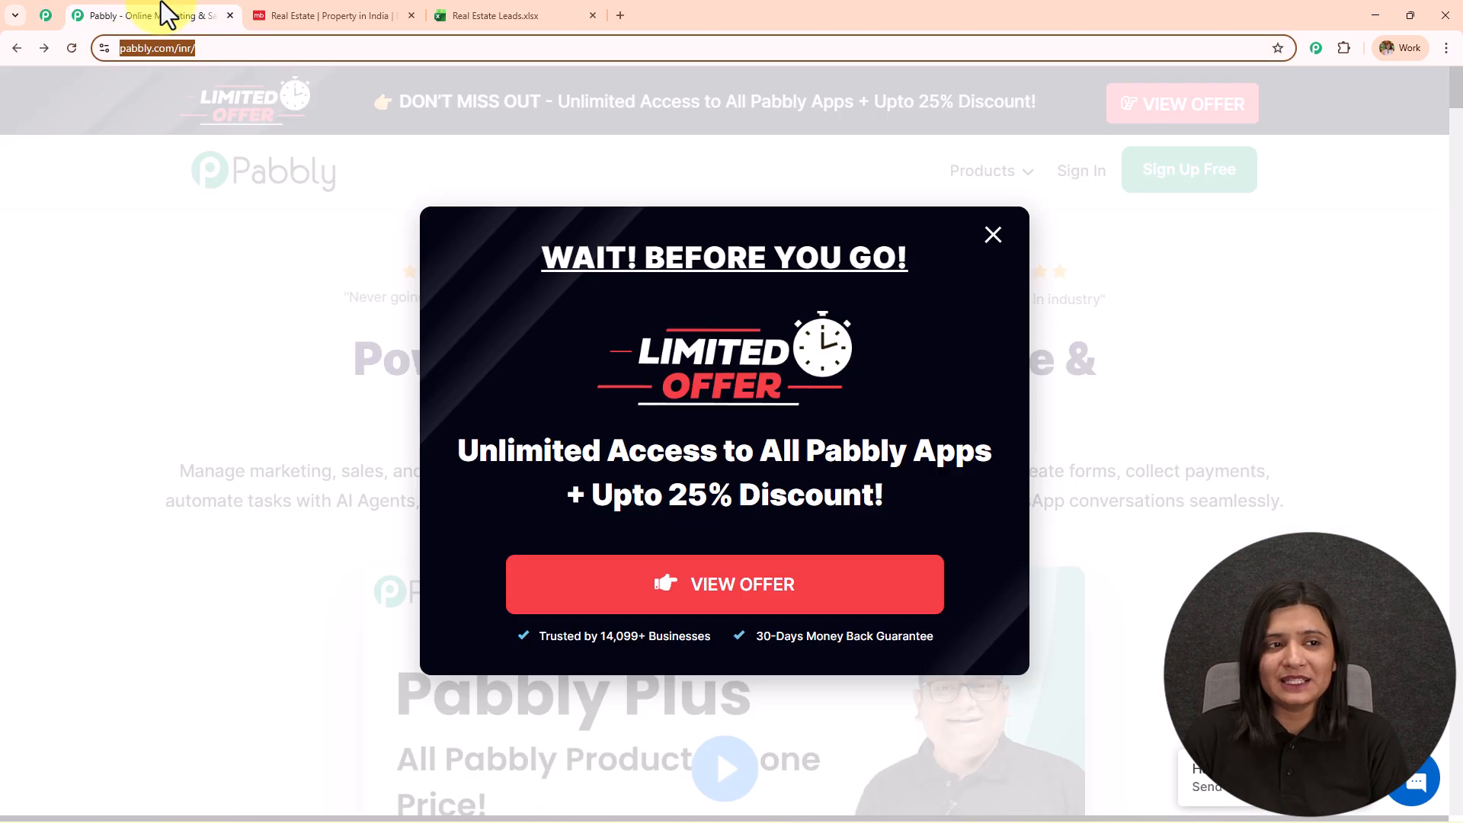
{"action": "left_click", "coordinate": [992, 236]}
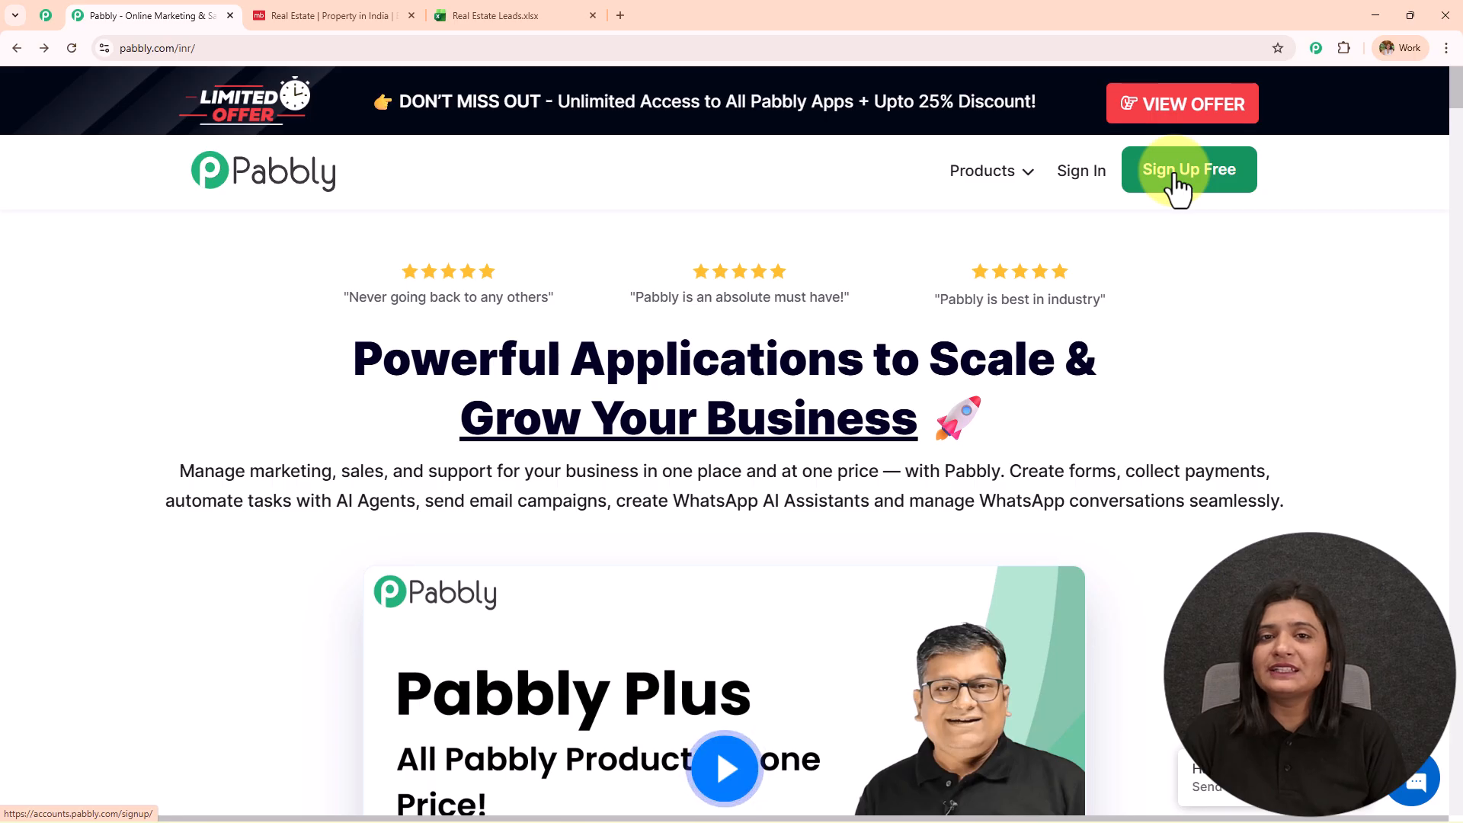
{"action": "left_click", "coordinate": [1087, 183]}
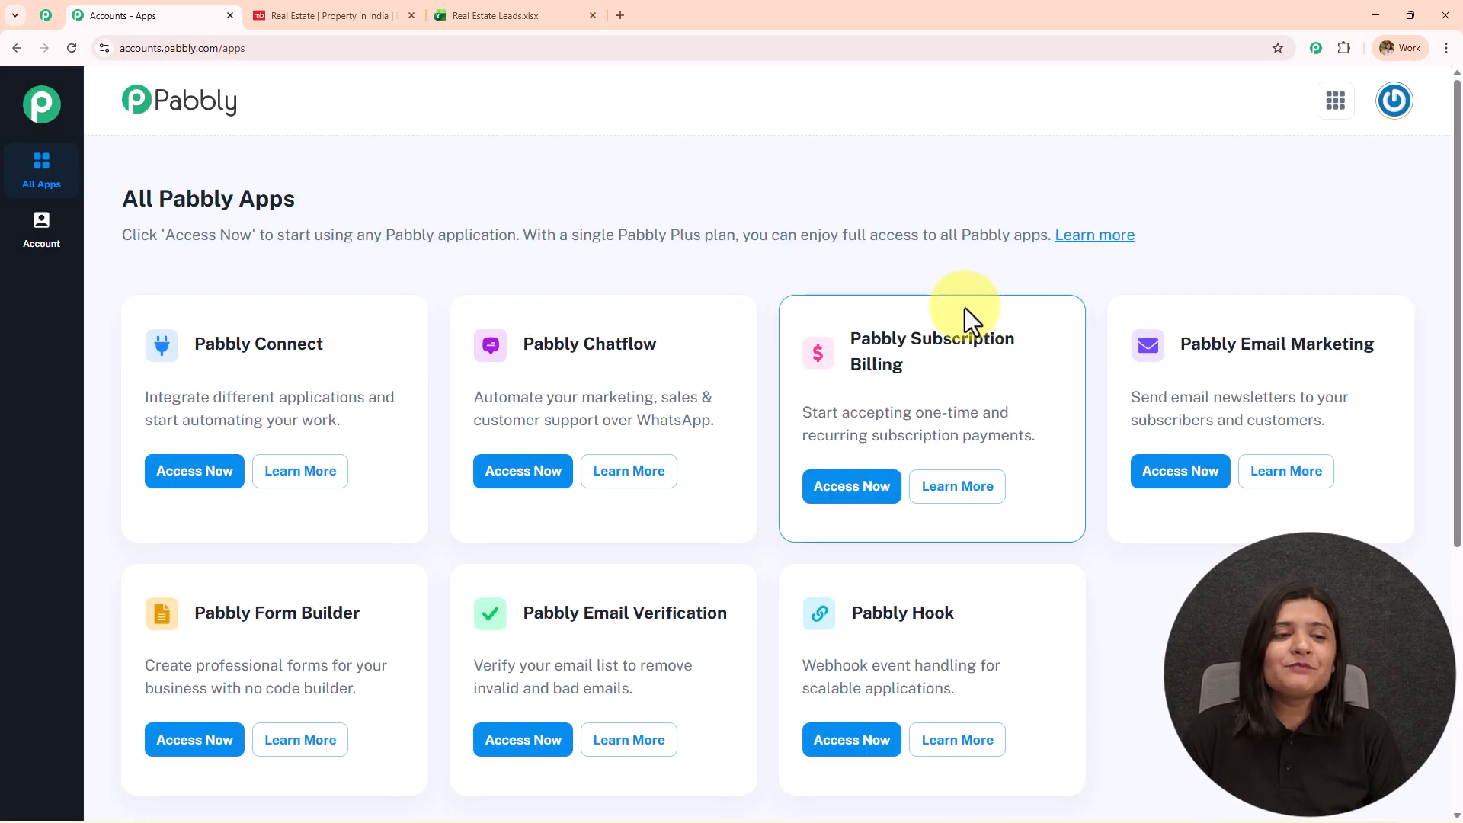
{"action": "left_click_drag", "start_coordinate": [126, 202], "coordinate": [301, 199]}
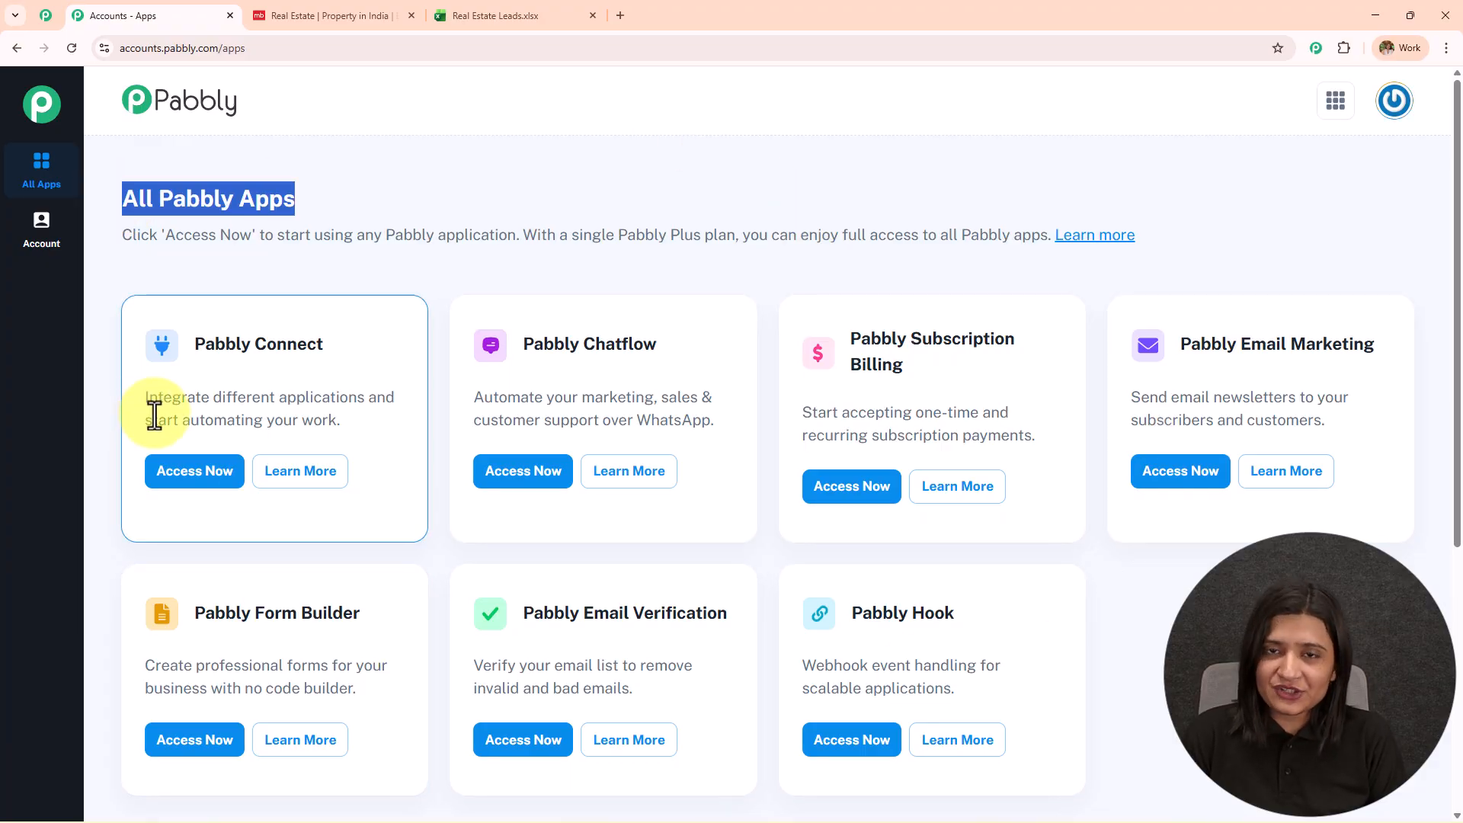
{"action": "left_click_drag", "start_coordinate": [191, 346], "coordinate": [430, 335]}
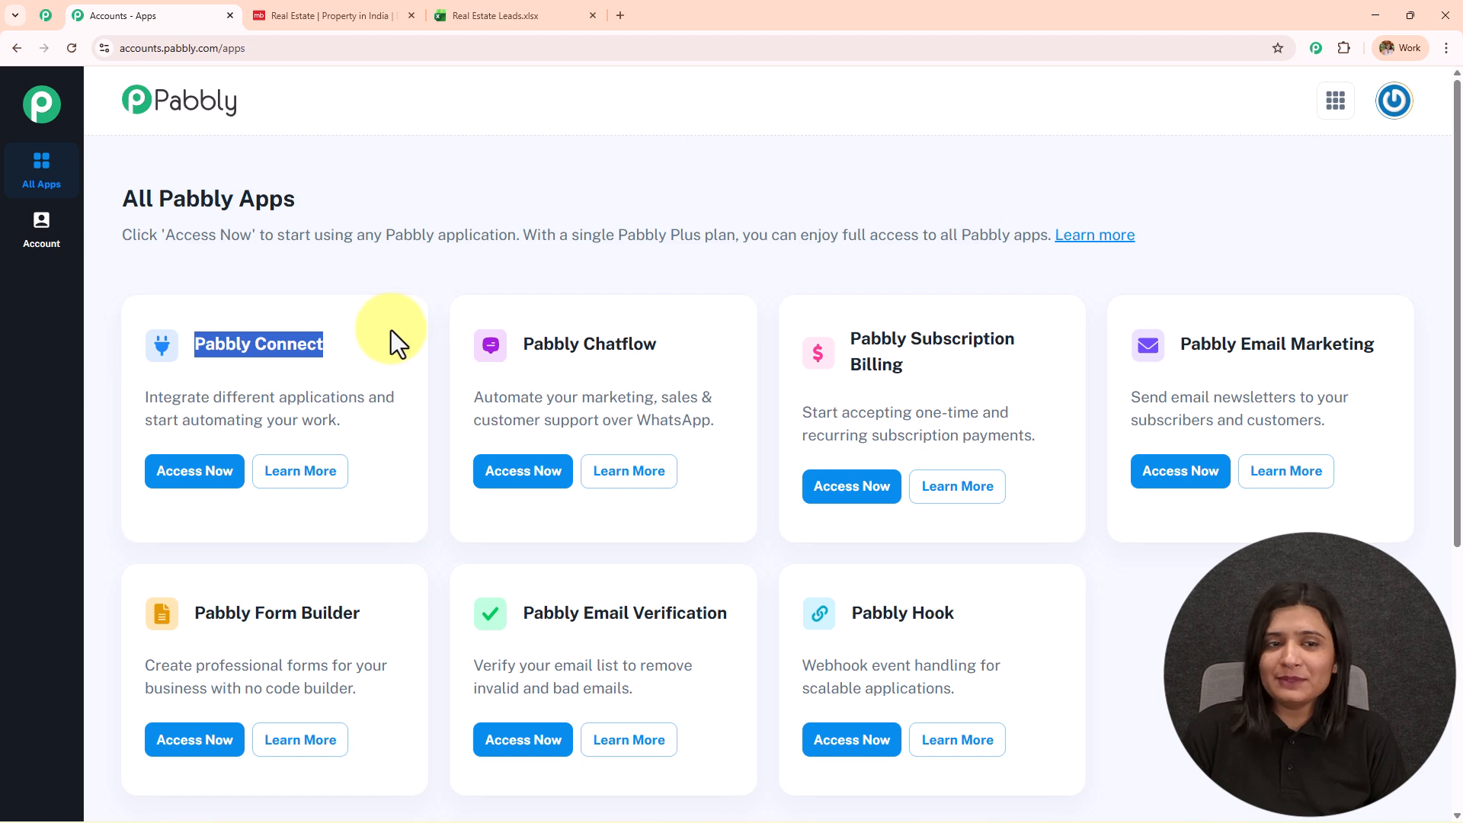
{"action": "left_click", "coordinate": [186, 486]}
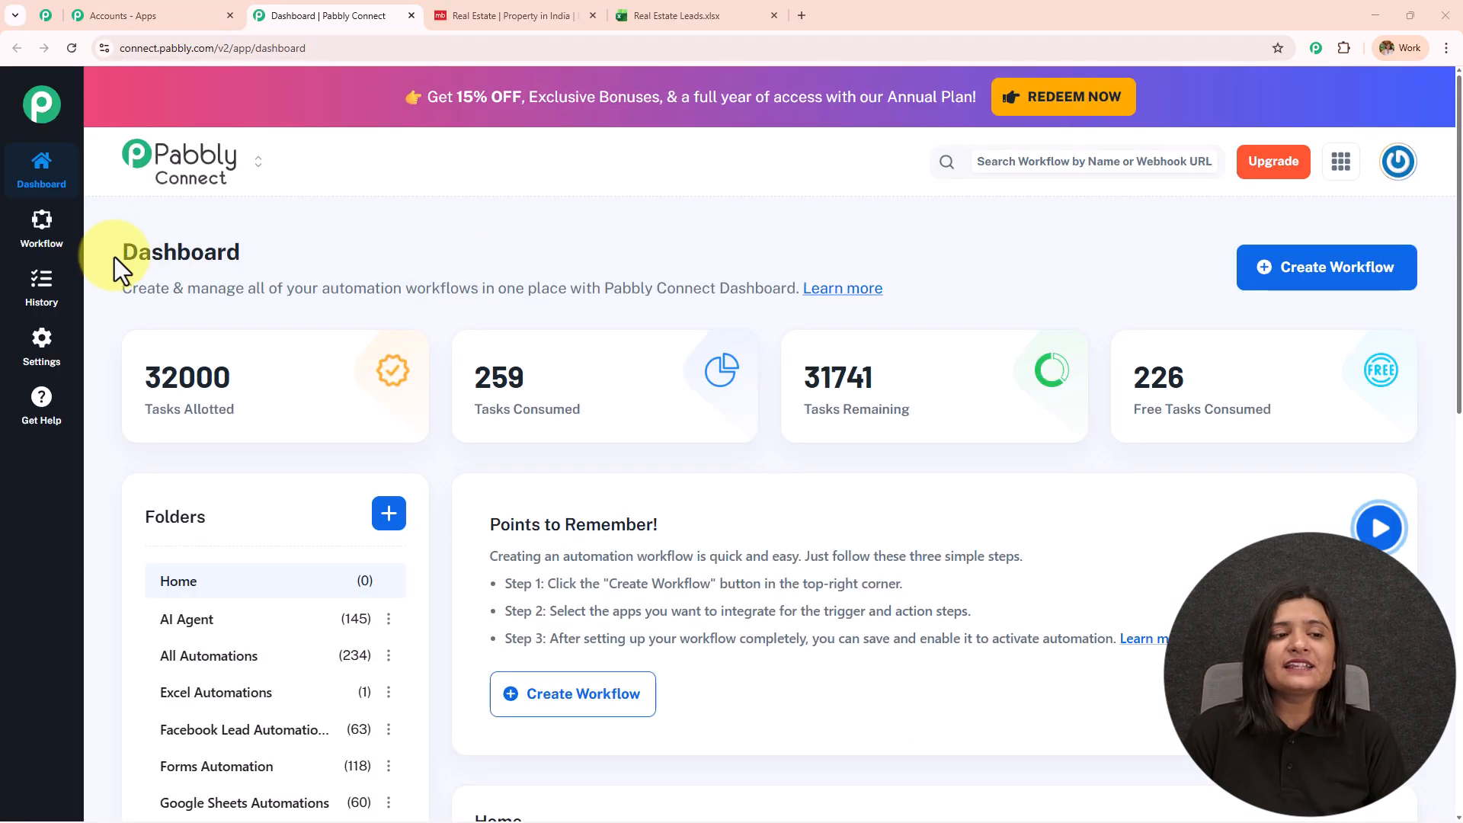
Examine the Pabbly Connect dashboard's folder list and the workflow list of the Home folder
{"action": "left_click_drag", "start_coordinate": [115, 257], "coordinate": [243, 256]}
{"action": "scroll", "coordinate": [668, 512], "scroll_direction": "down", "scroll_amount": 9}
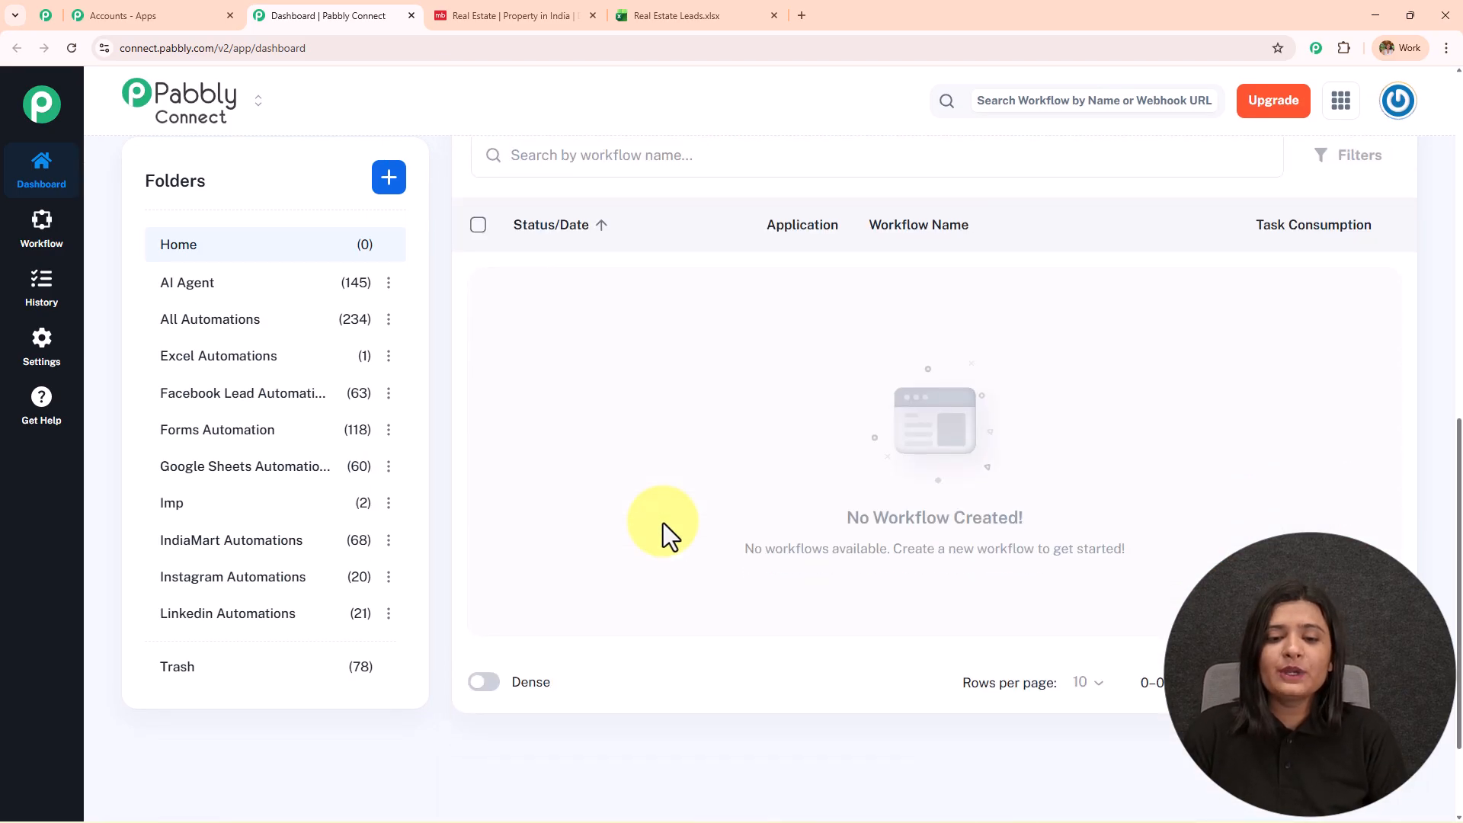
{"action": "scroll", "coordinate": [663, 525], "scroll_direction": "up", "scroll_amount": 1}
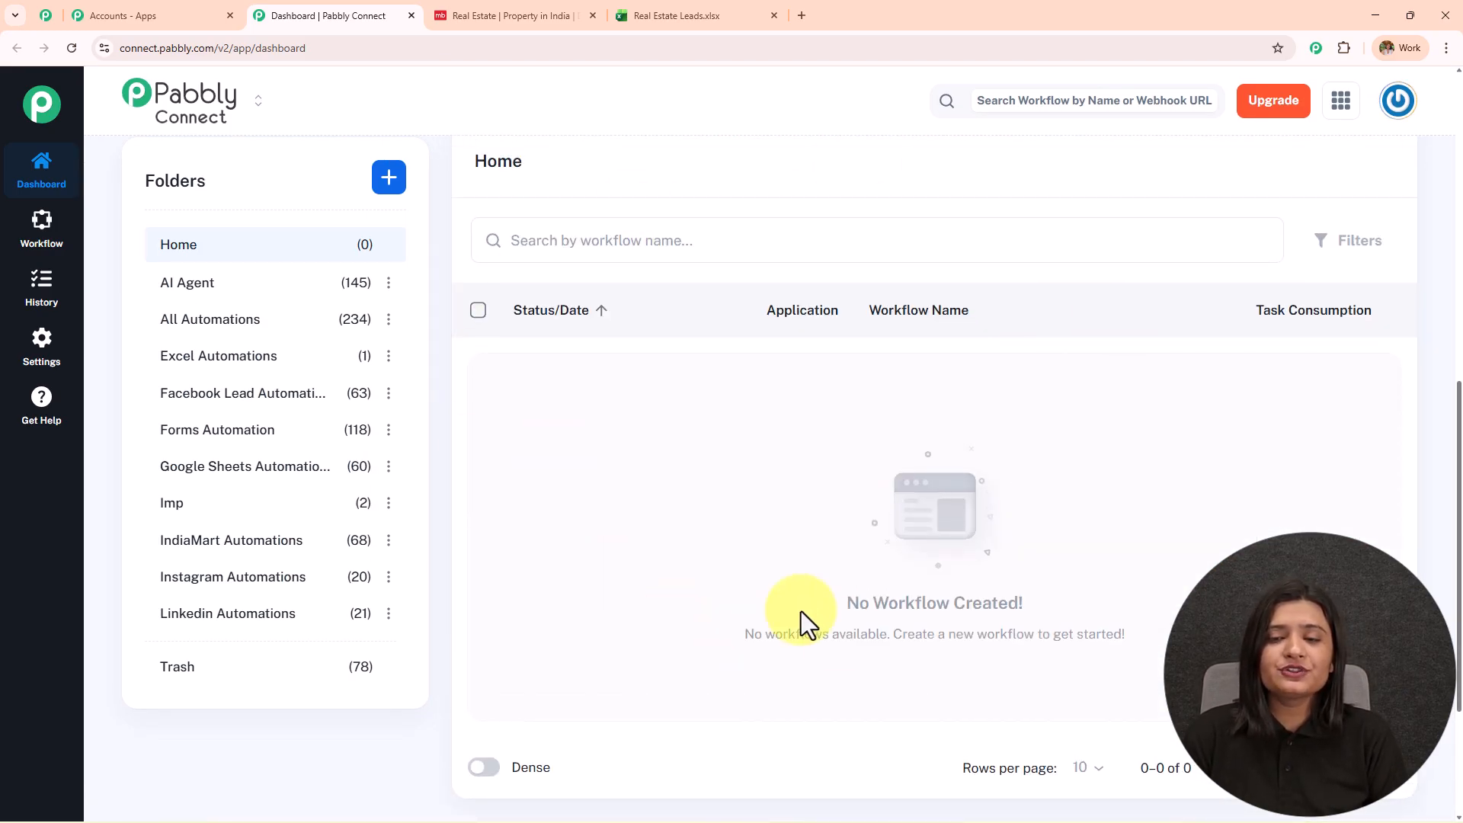
{"action": "scroll", "coordinate": [404, 616], "scroll_direction": "up", "scroll_amount": 4}
{"action": "scroll", "coordinate": [395, 616], "scroll_direction": "up", "scroll_amount": 5}
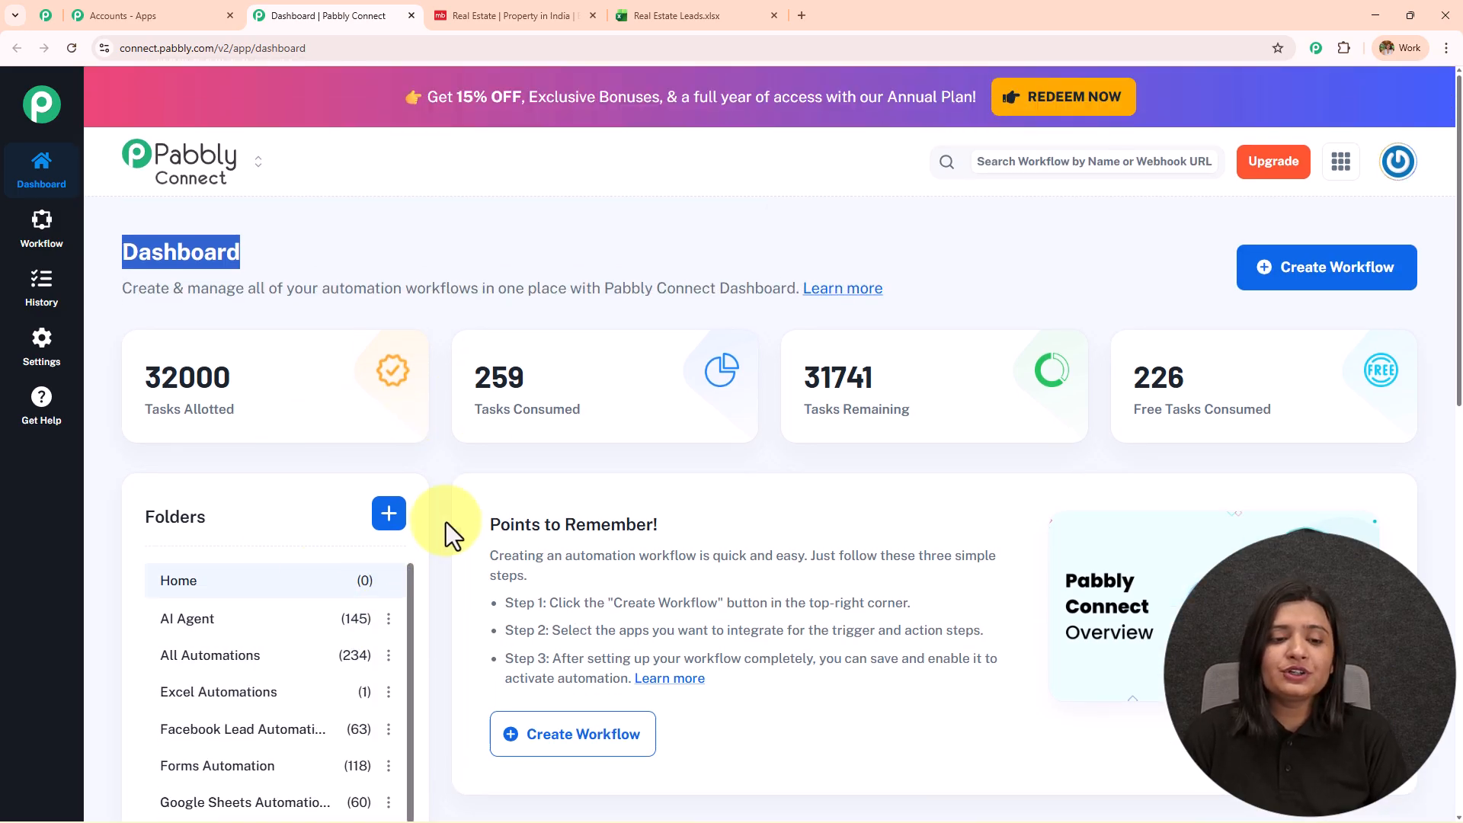
{"action": "left_click", "coordinate": [390, 515]}
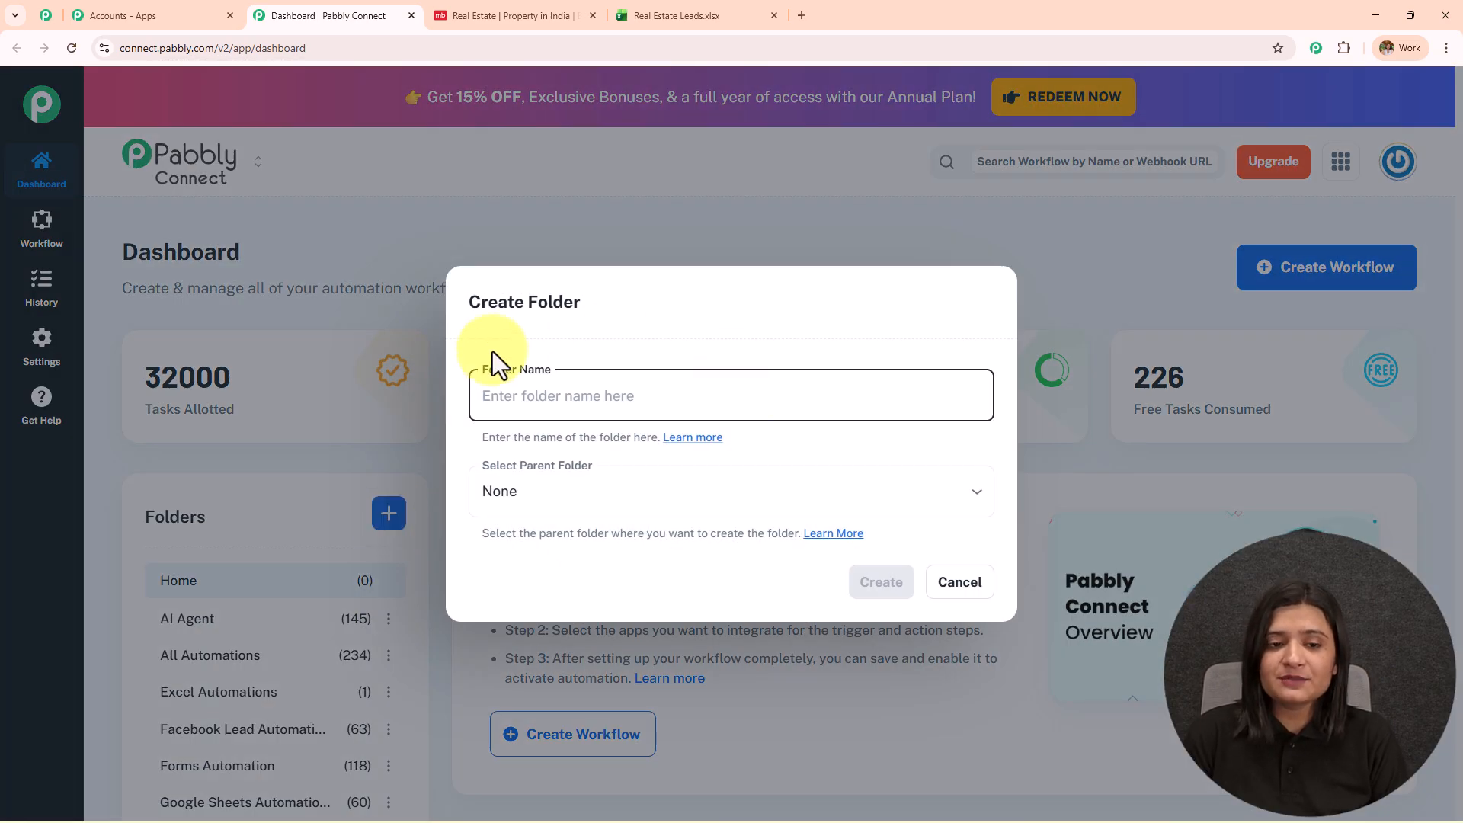
{"action": "left_click", "coordinate": [647, 378]}
{"action": "left_click", "coordinate": [921, 466]}
{"action": "left_click", "coordinate": [961, 584]}
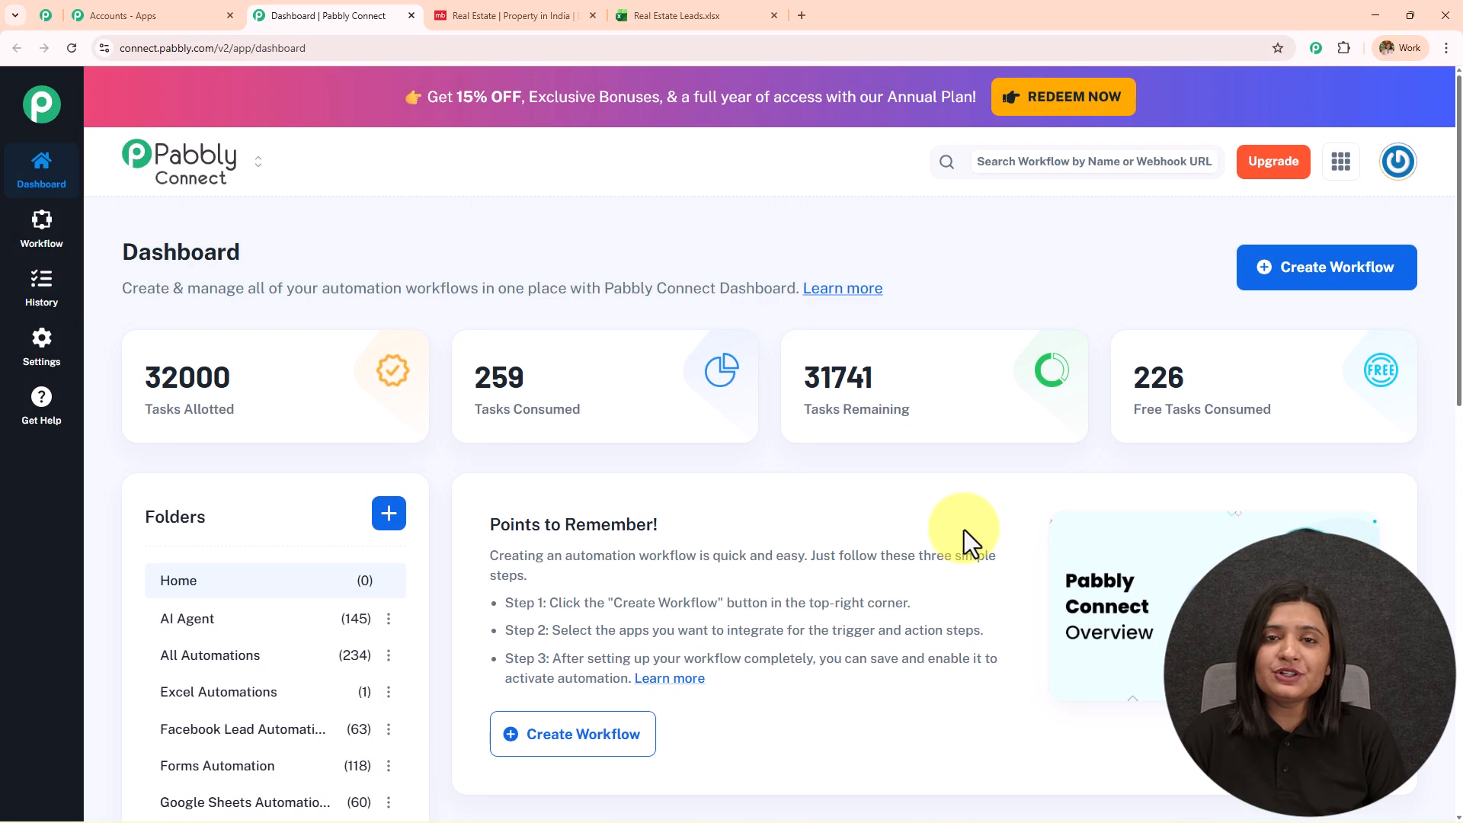
Start a new workflow in the Classic builder and name it "Instant MagicBricks Leads → Excel — Capture Property Leads Automatically"
{"action": "left_click", "coordinate": [1278, 282]}
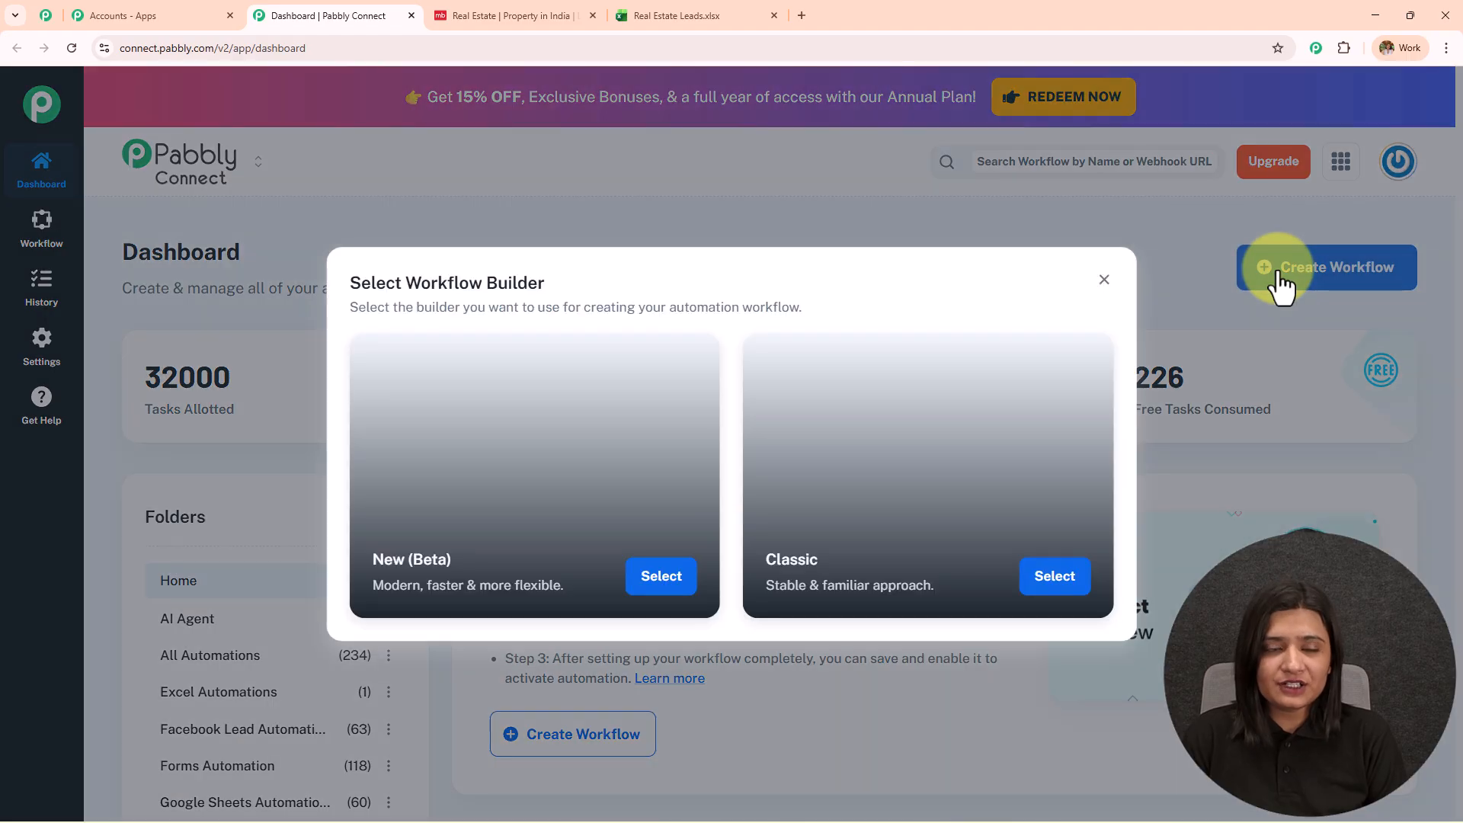
{"action": "left_click_drag", "start_coordinate": [404, 282], "coordinate": [663, 290]}
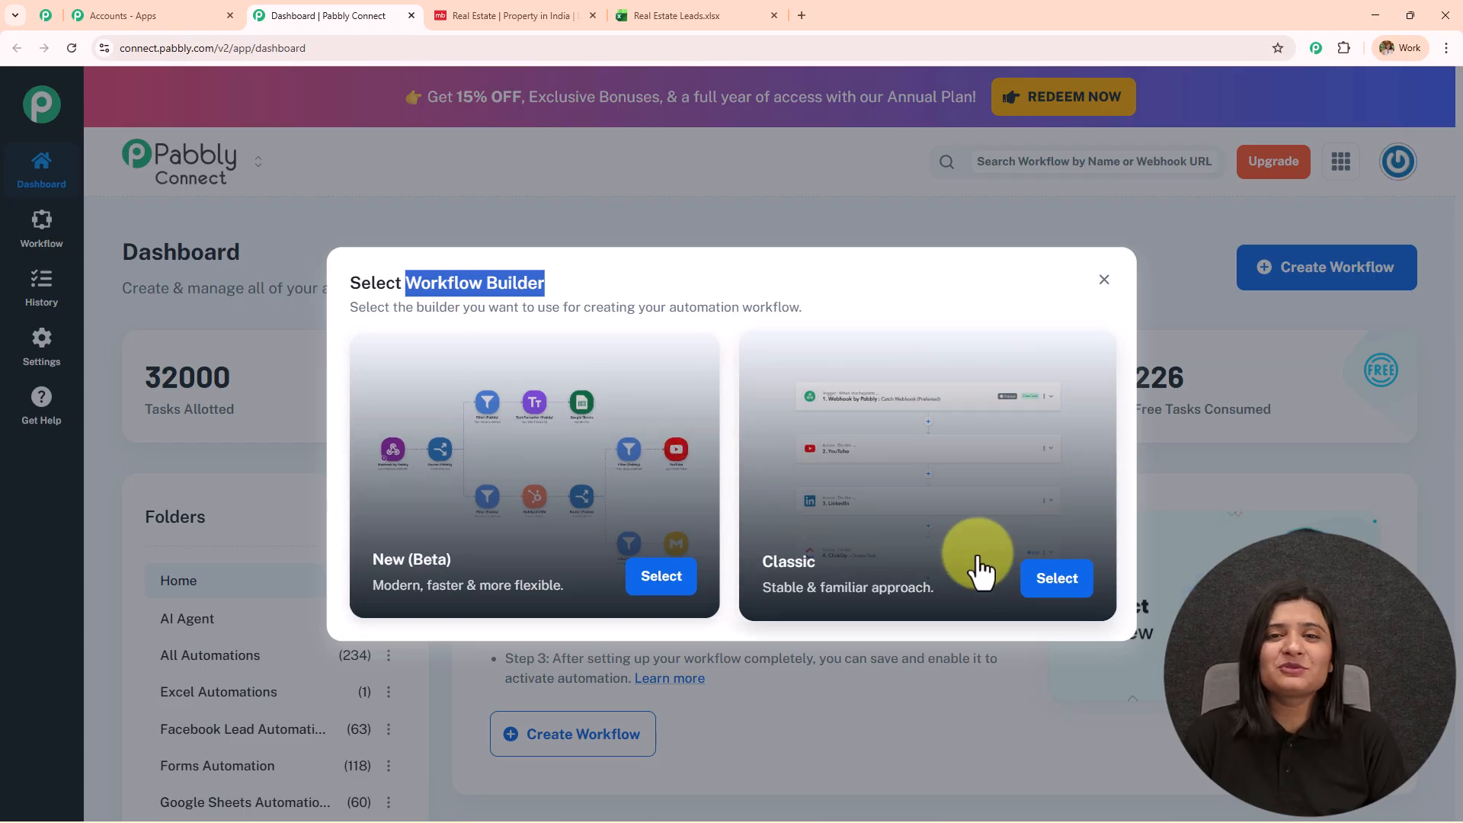
{"action": "left_click", "coordinate": [1054, 585]}
{"action": "type", "text": "Instant MagicBricks Leads → Excel — Capture Property Leads Automatically"}
{"action": "left_click_drag", "start_coordinate": [754, 397], "coordinate": [1019, 427]}
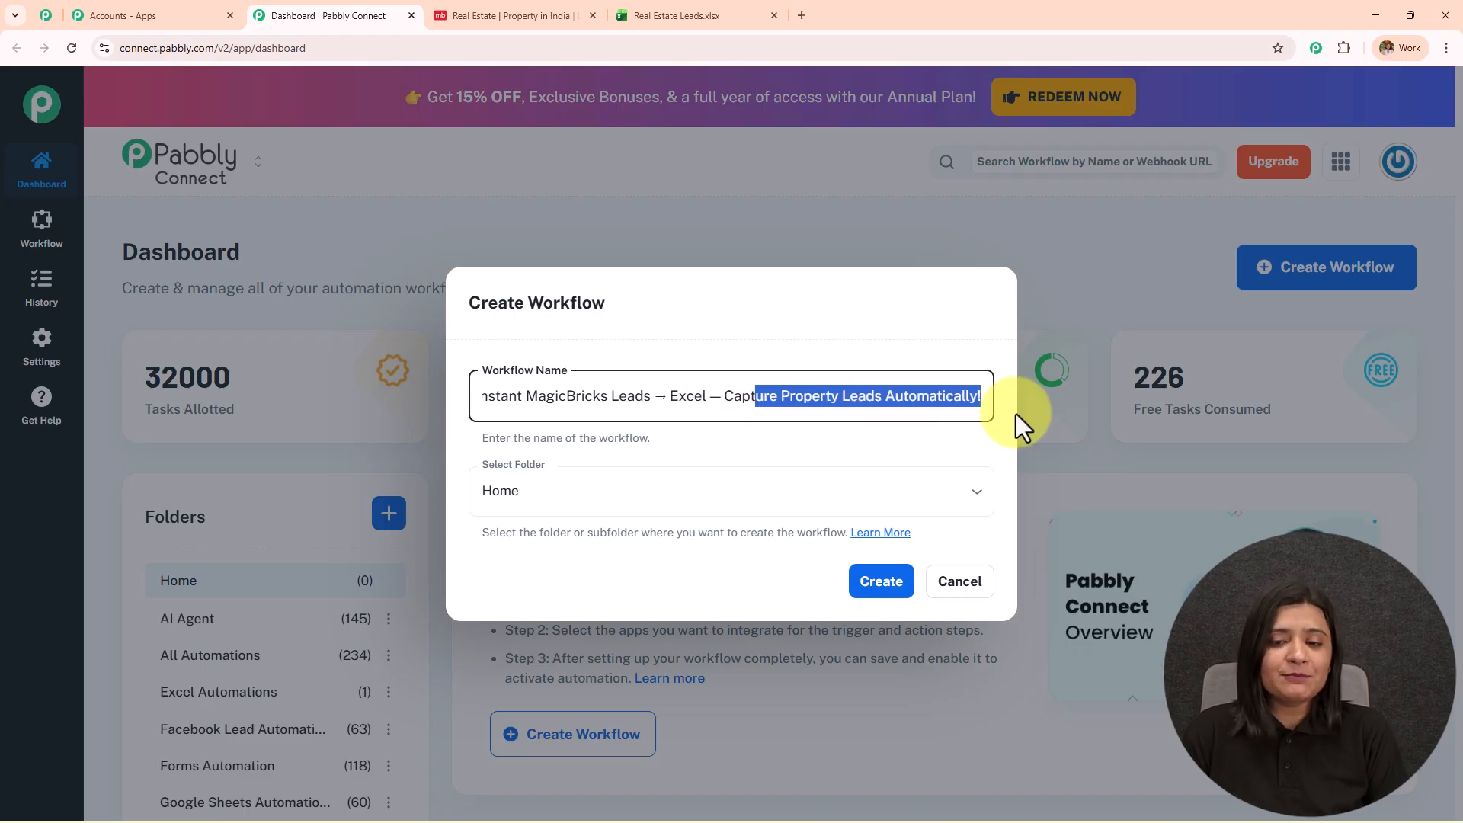
Choose the Excel Automations folder for the workflow and create it
{"action": "left_click", "coordinate": [584, 480]}
{"action": "scroll", "coordinate": [587, 358], "scroll_direction": "down", "scroll_amount": 3}
{"action": "scroll", "coordinate": [587, 358], "scroll_direction": "down", "scroll_amount": 2}
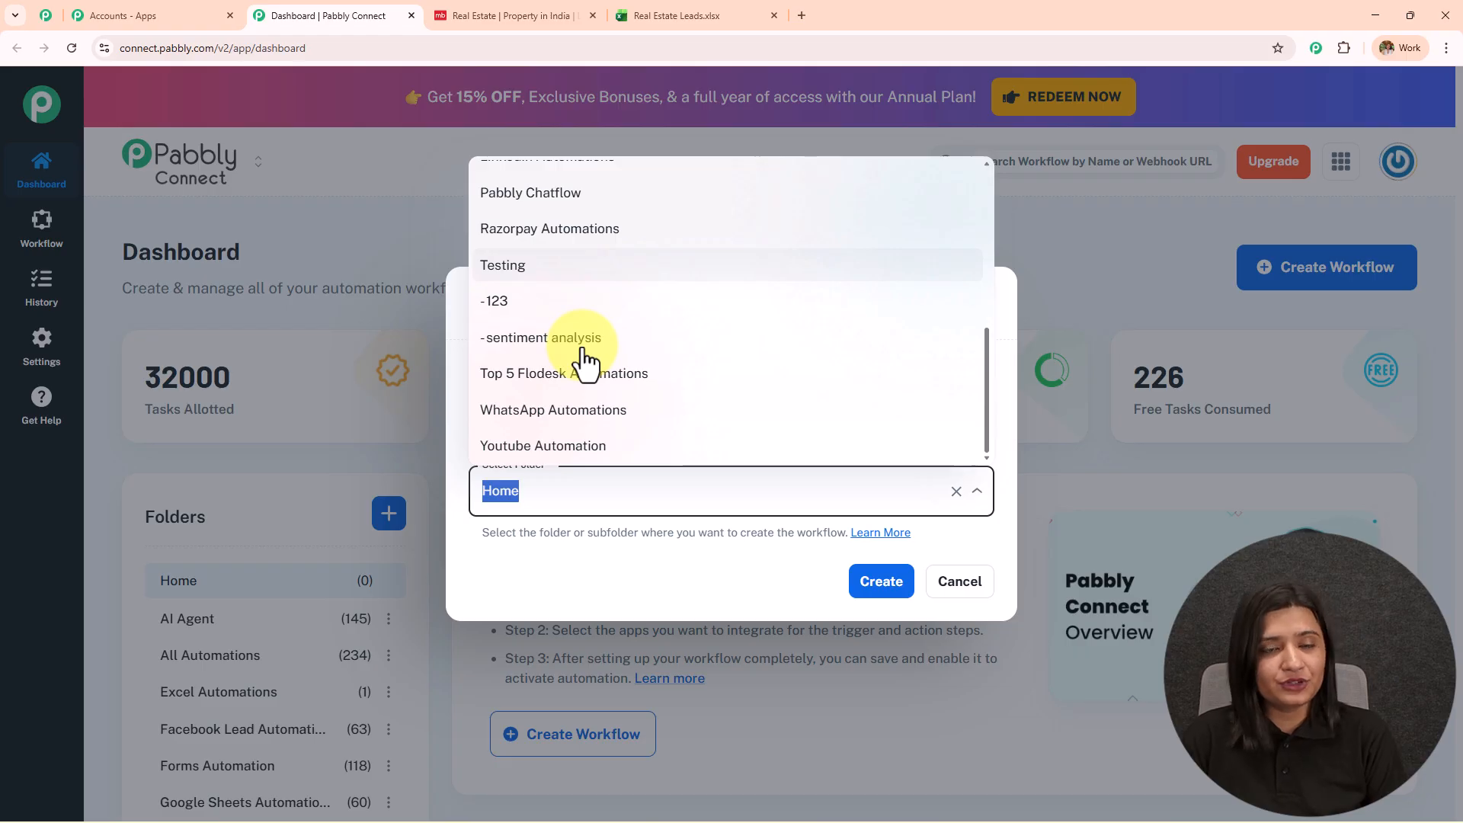
{"action": "scroll", "coordinate": [586, 358], "scroll_direction": "up", "scroll_amount": 5}
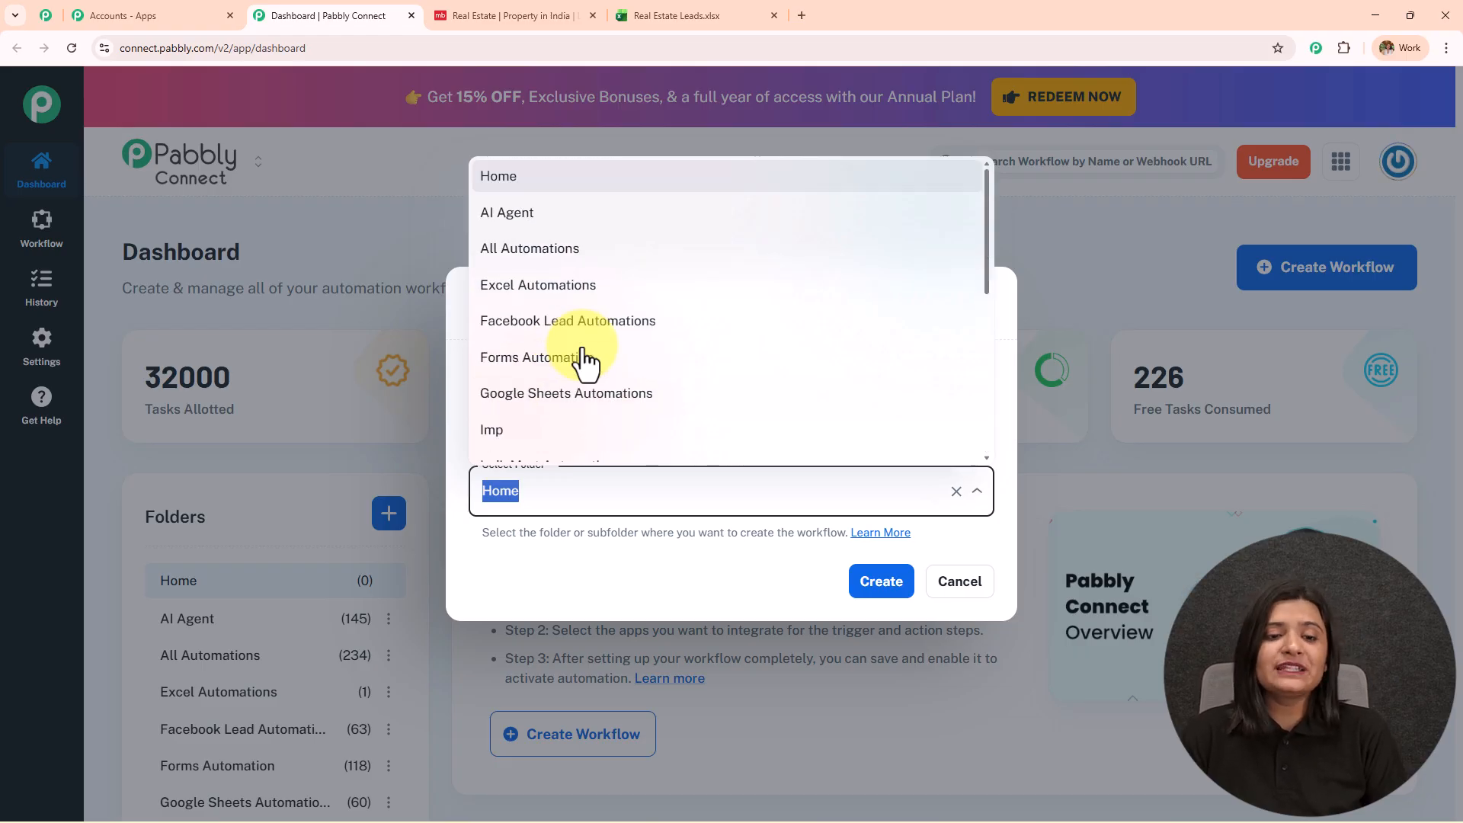
{"action": "left_click", "coordinate": [548, 253]}
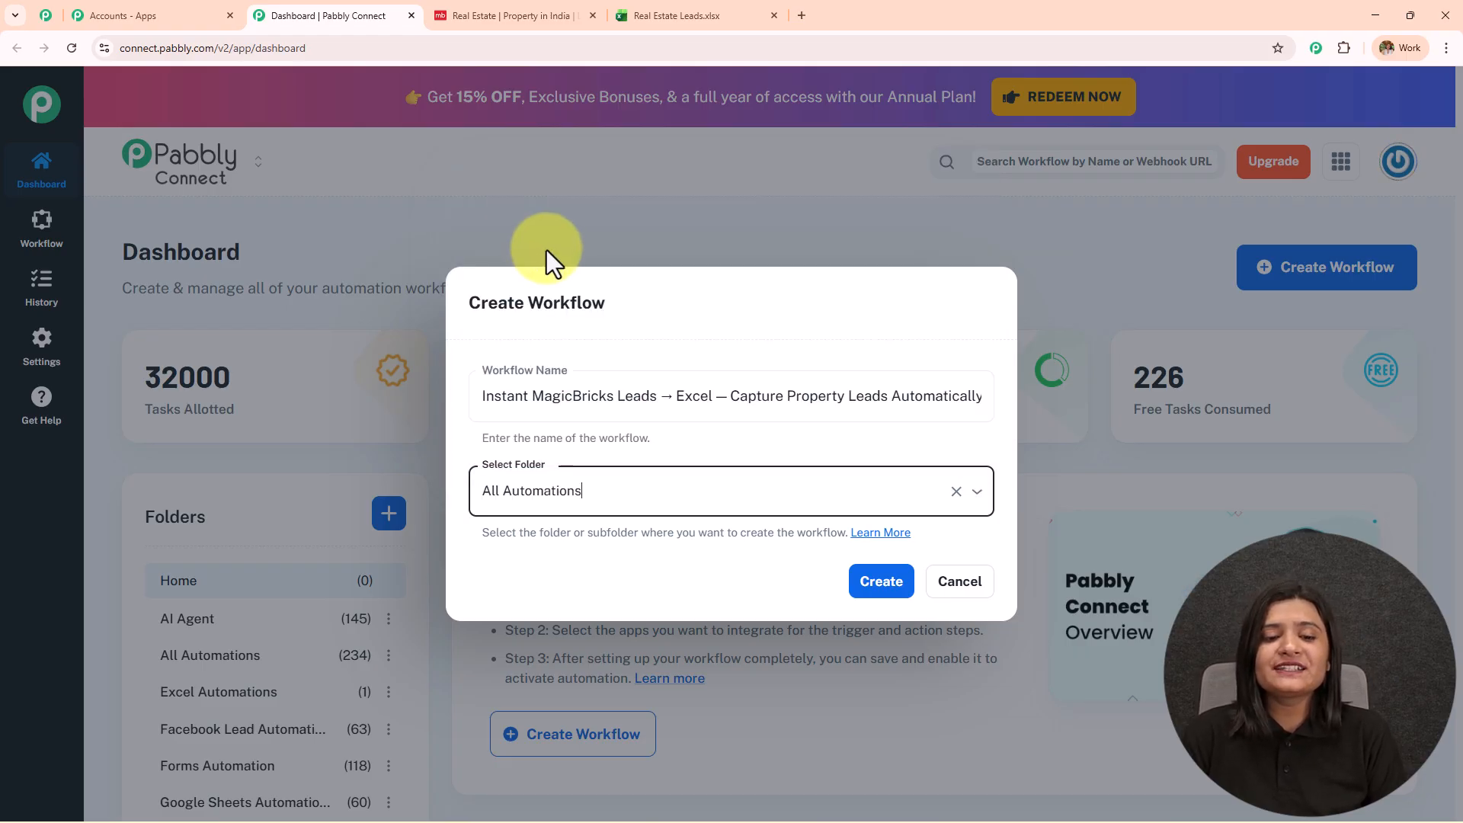
{"action": "left_click", "coordinate": [610, 488]}
{"action": "scroll", "coordinate": [583, 384], "scroll_direction": "down", "scroll_amount": 5}
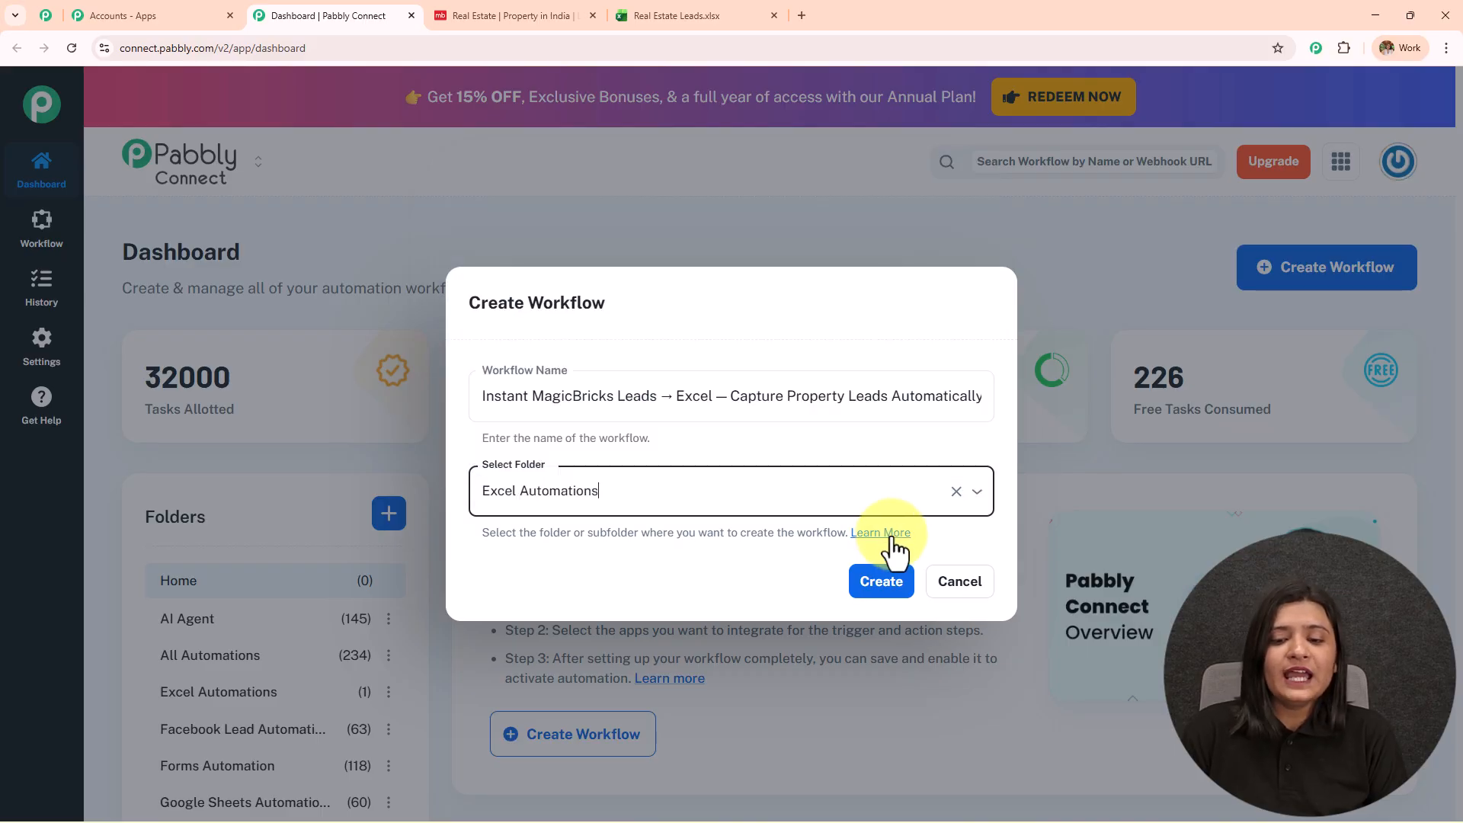
{"action": "left_click", "coordinate": [877, 580]}
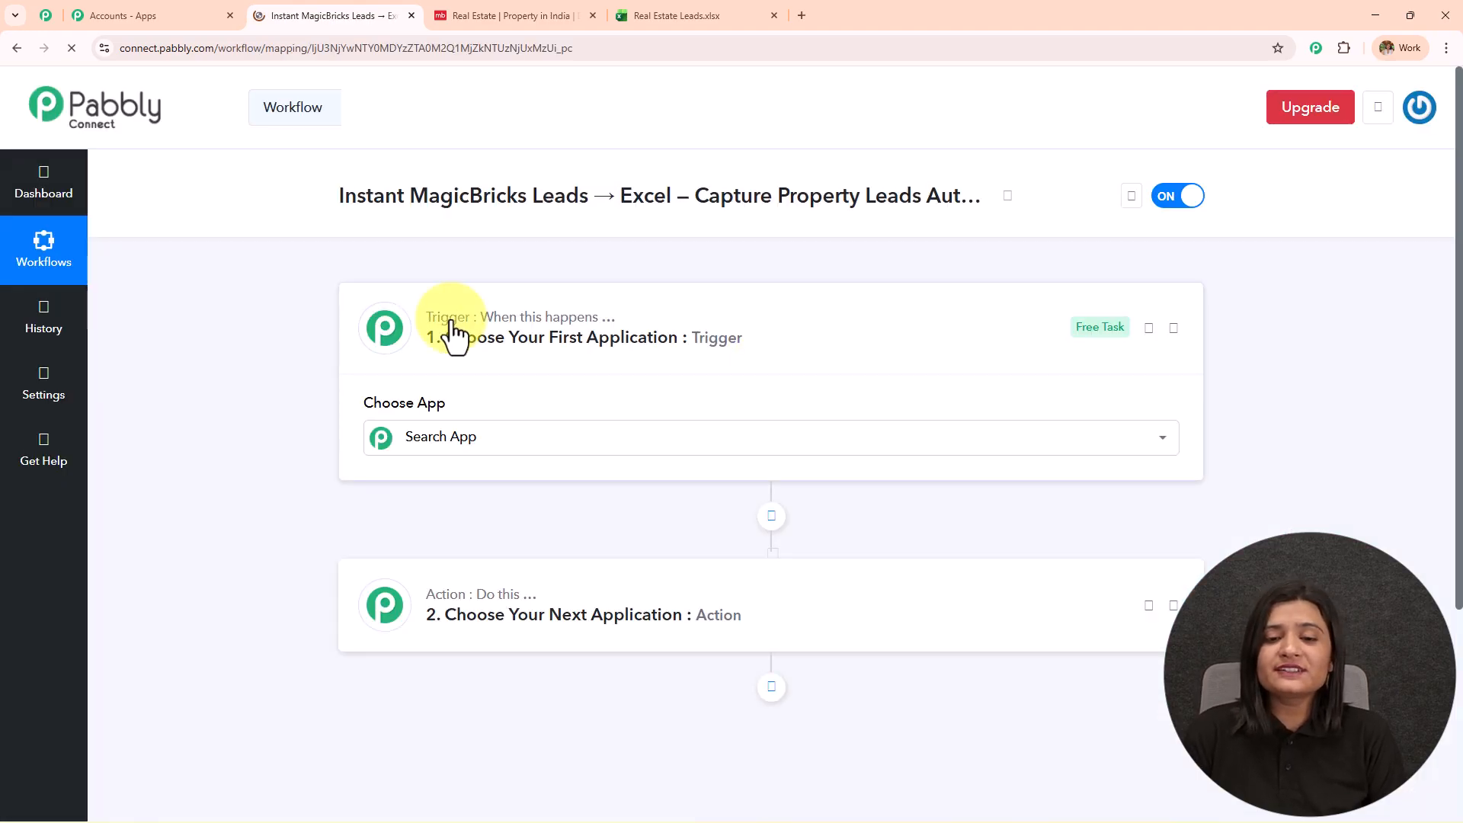
Examine the Magicbricks site and the column headers of the Real Estate Leads workbook, and return to the workflow
{"action": "left_click", "coordinate": [723, 349]}
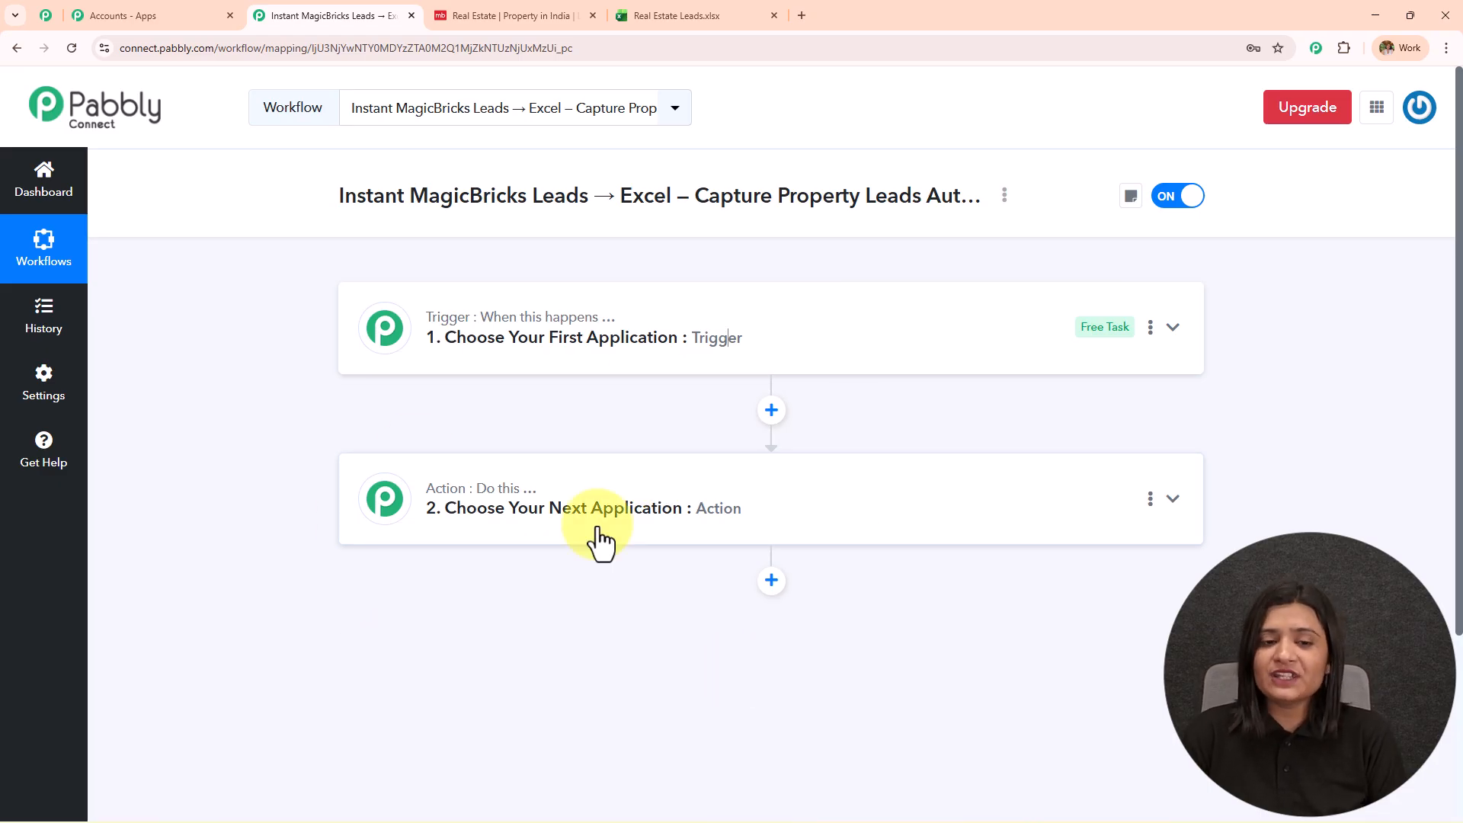
{"action": "left_click", "coordinate": [547, 15]}
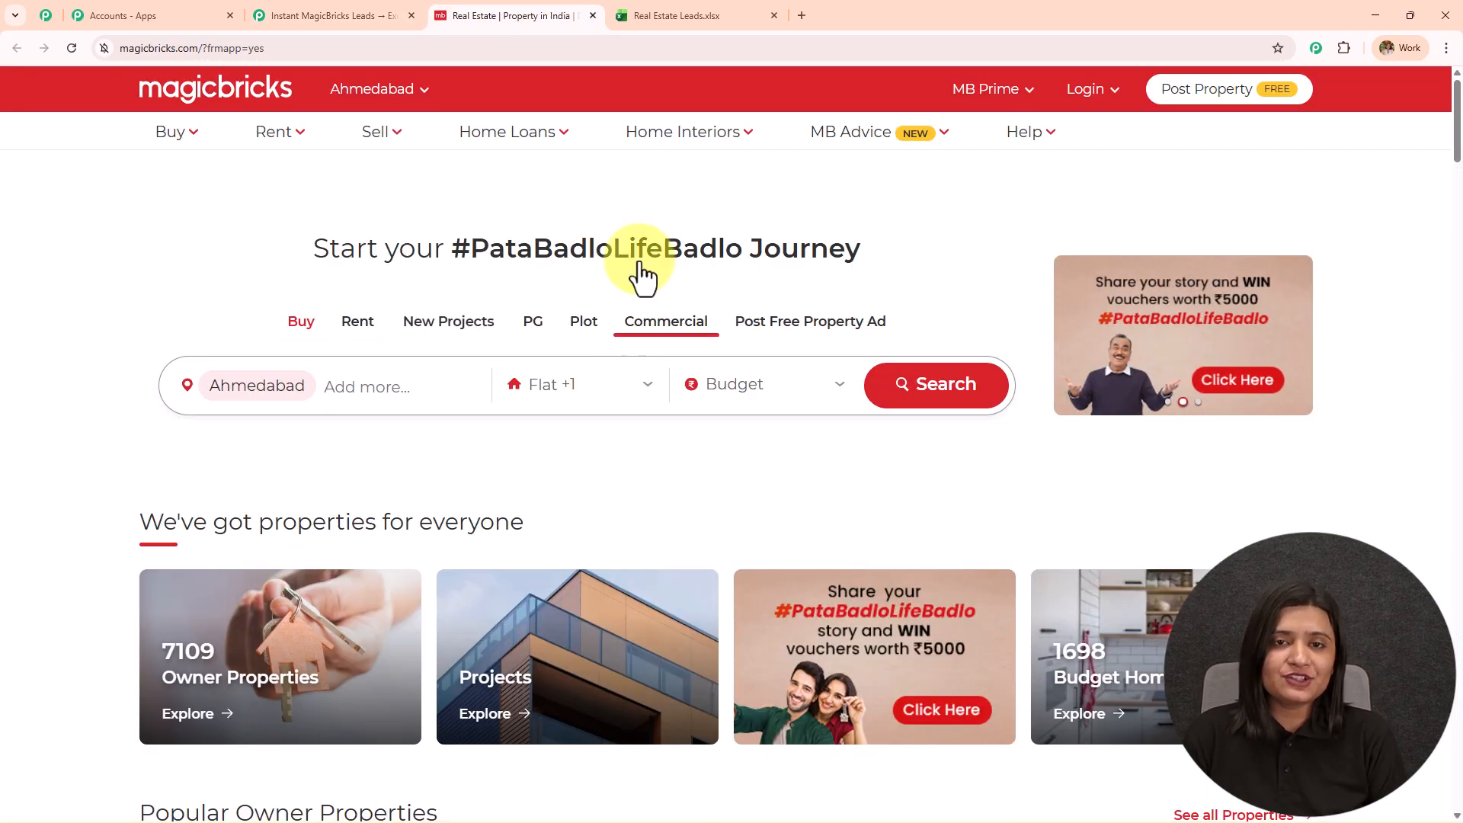
{"action": "left_click", "coordinate": [670, 15]}
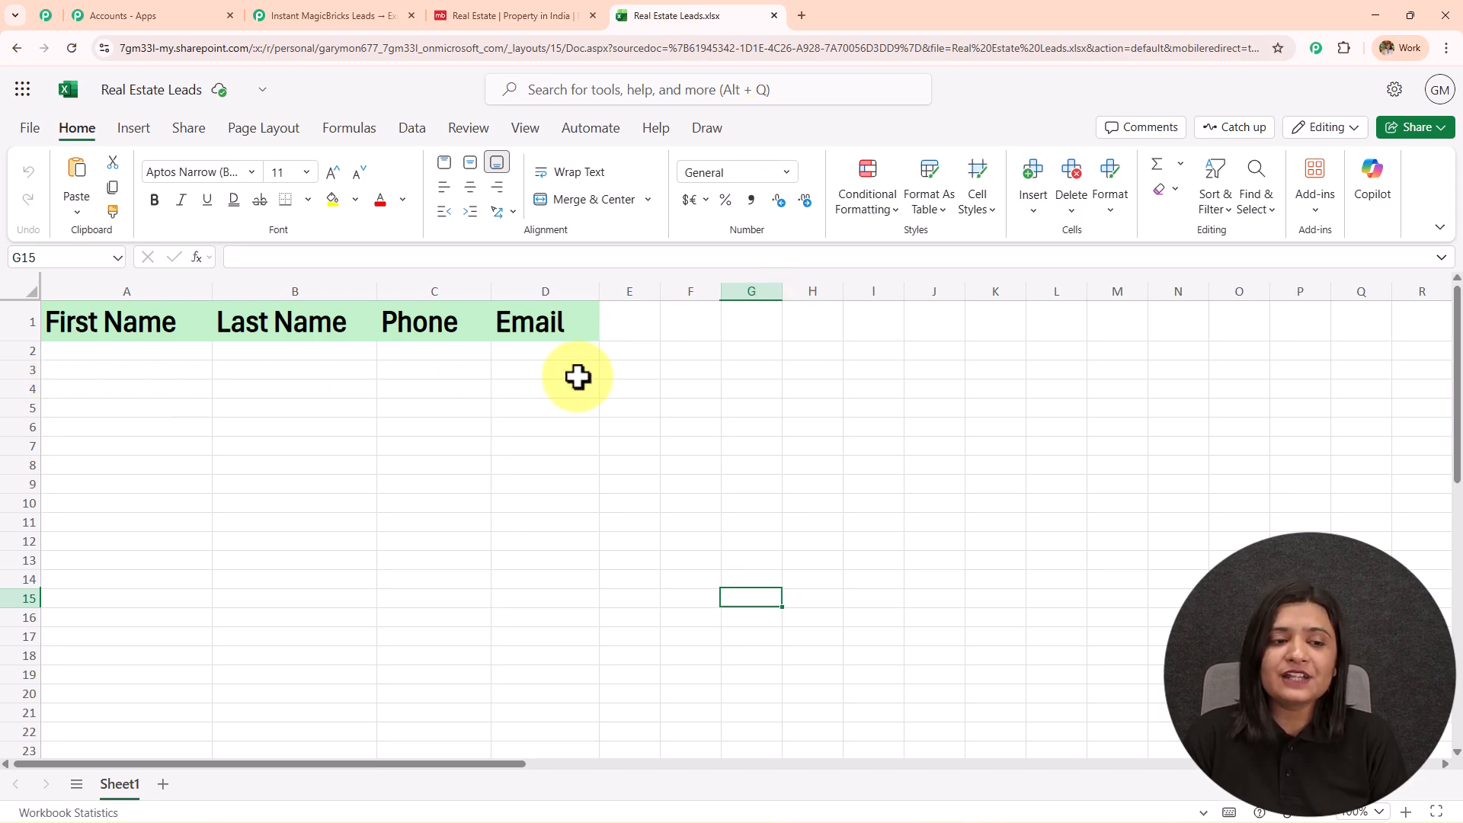
{"action": "left_click", "coordinate": [327, 15]}
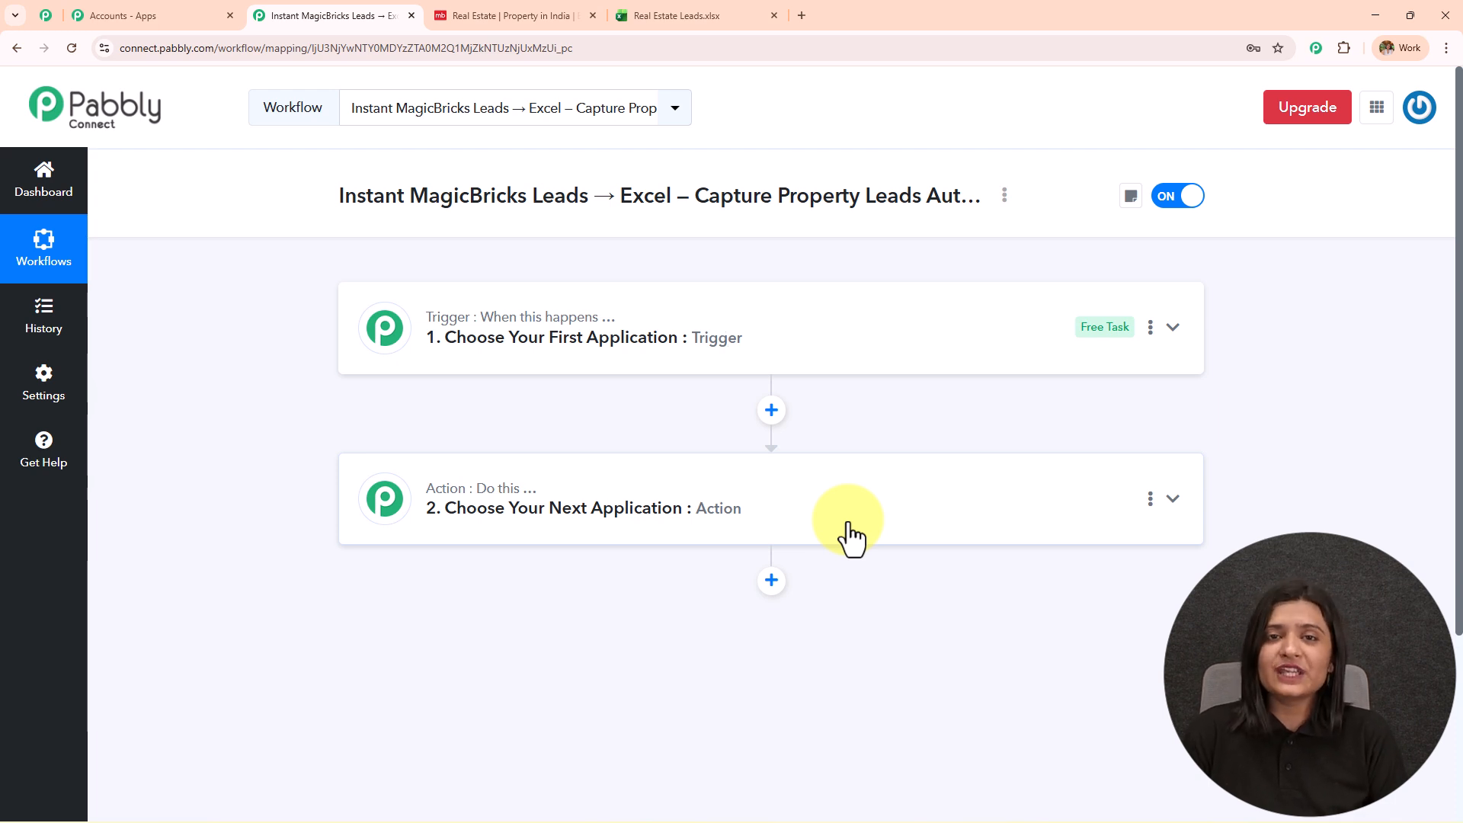
Set the workflow's trigger app to Magicbricks with New Leads as the trigger event
{"action": "left_click", "coordinate": [678, 346]}
{"action": "left_click", "coordinate": [629, 436]}
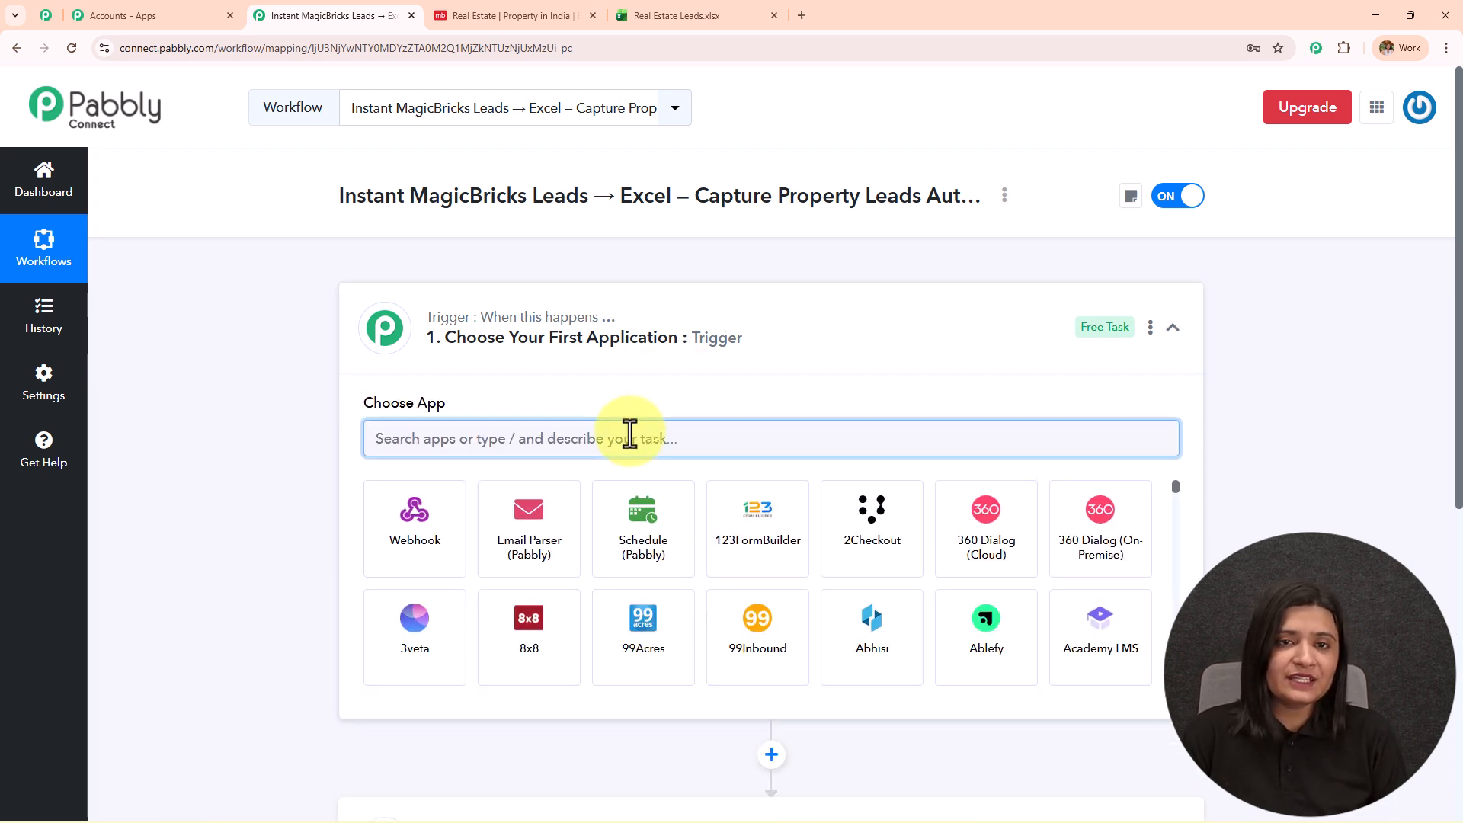
{"action": "type", "text": "Mag"}
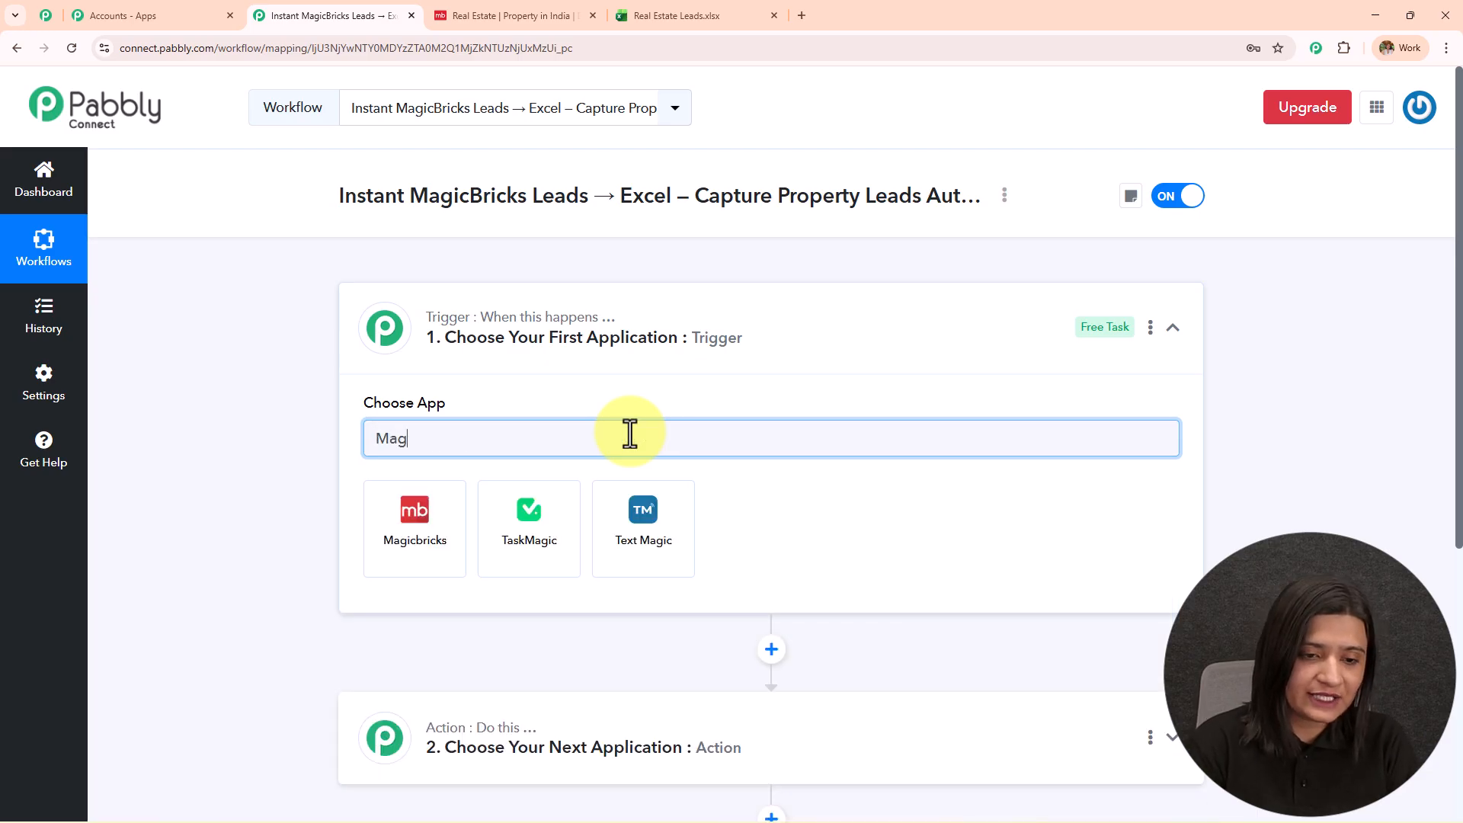
{"action": "left_click", "coordinate": [392, 549]}
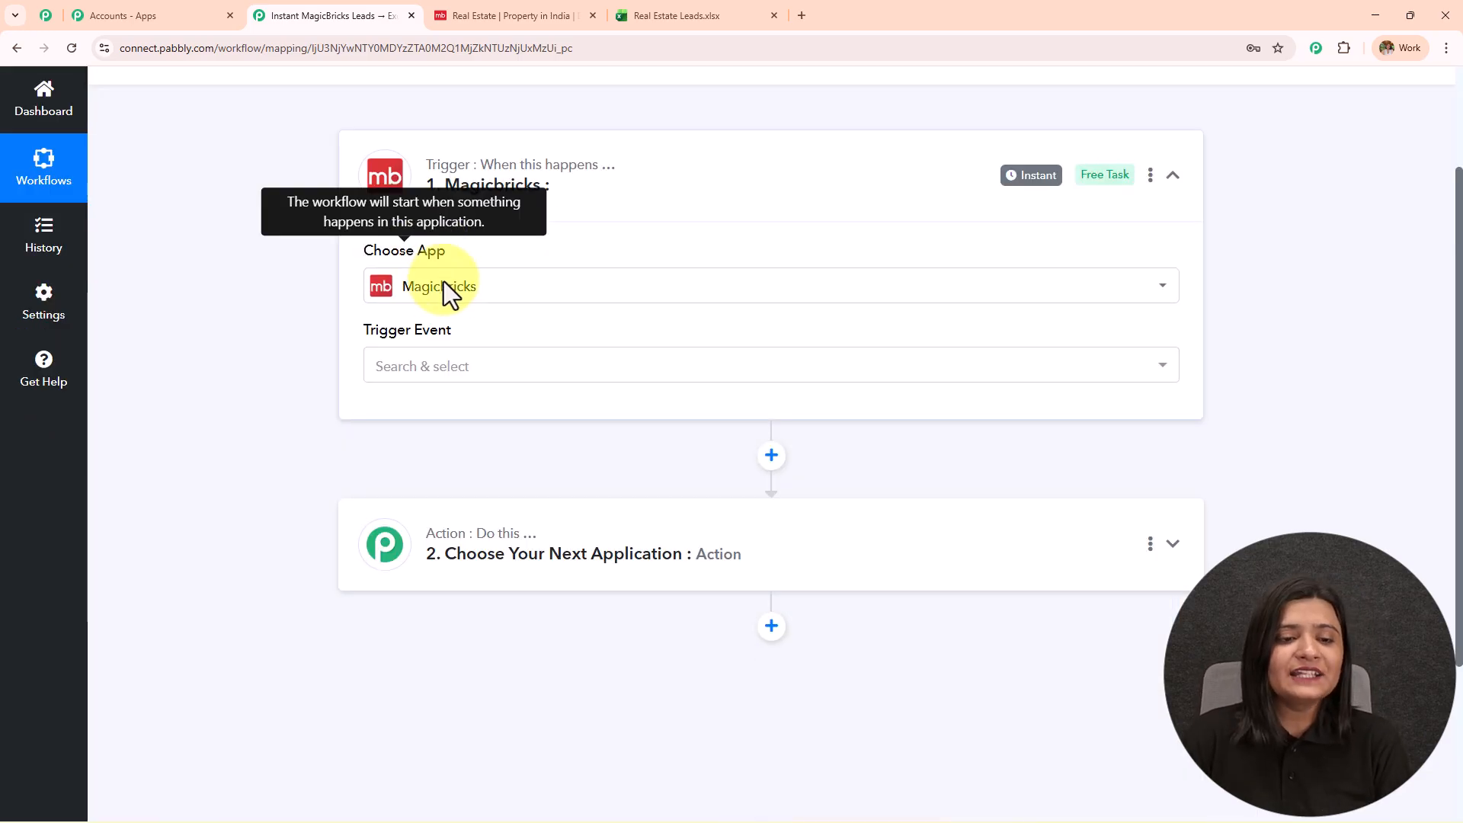
{"action": "left_click", "coordinate": [457, 384]}
{"action": "left_click", "coordinate": [467, 455]}
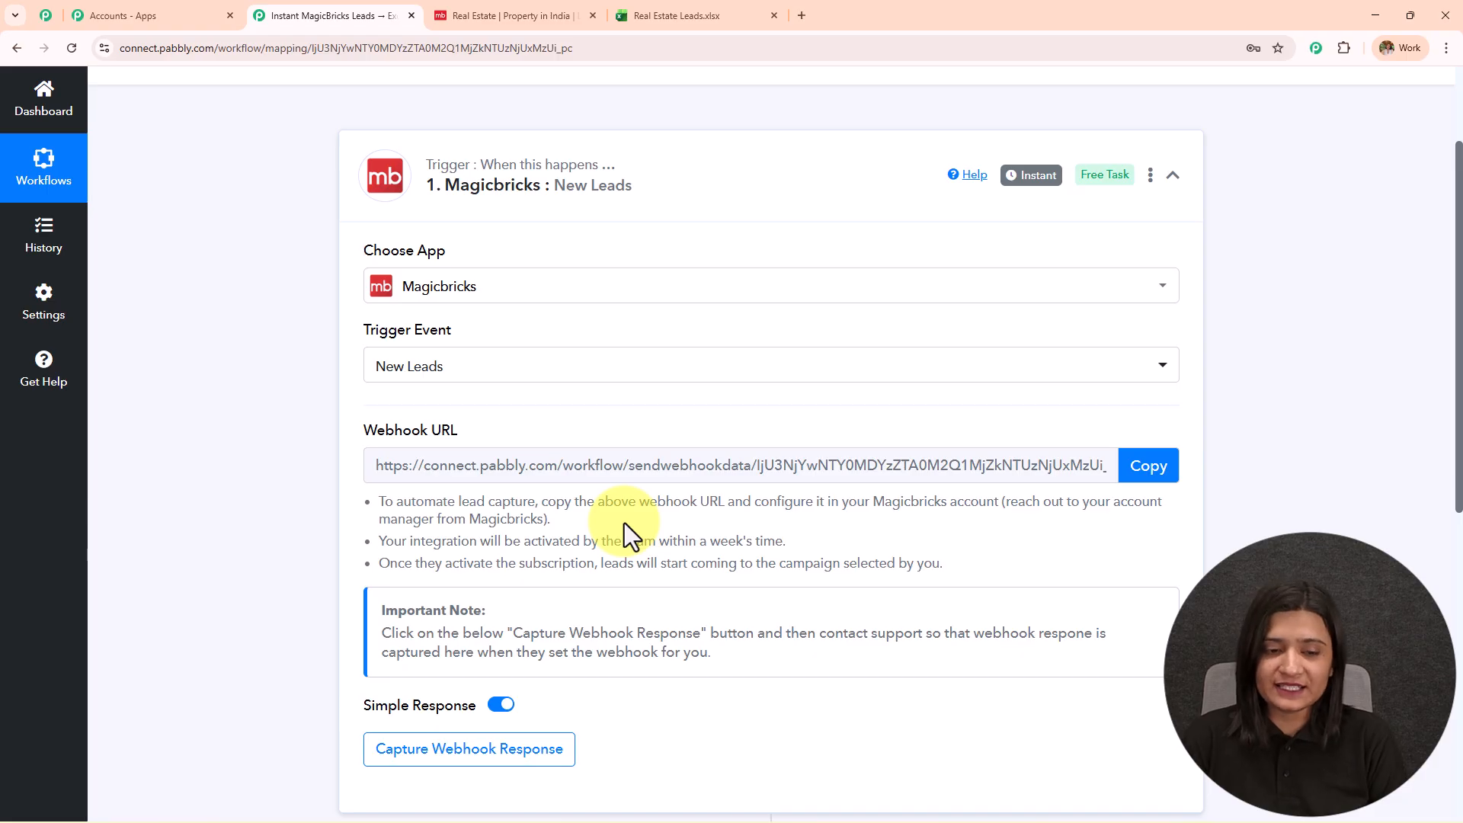
Read the webhook setup instructions and start capturing the webhook response for the Magicbricks trigger
{"action": "left_click_drag", "start_coordinate": [368, 497], "coordinate": [1021, 561]}
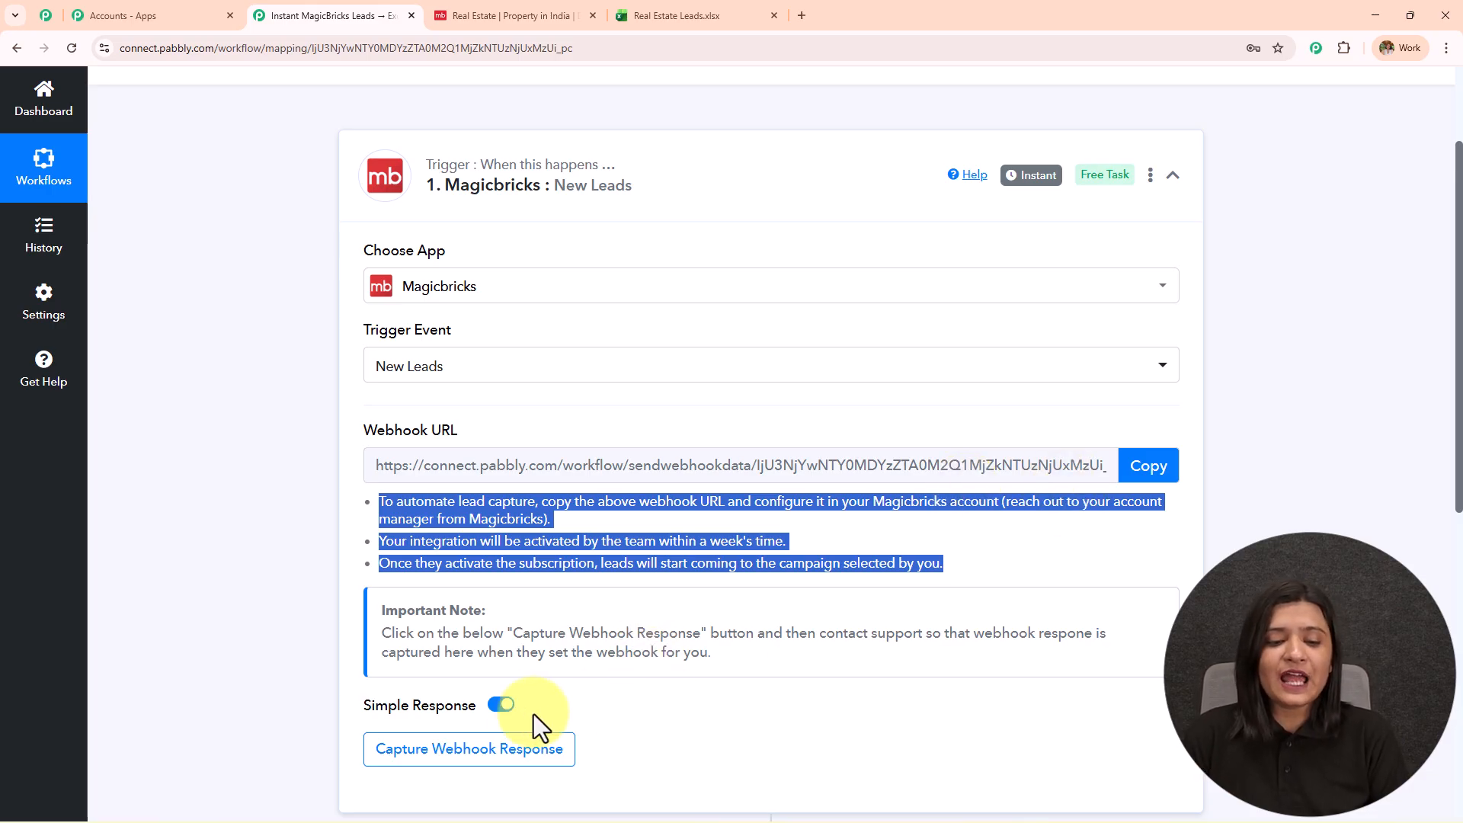
{"action": "scroll", "coordinate": [566, 711], "scroll_direction": "down", "scroll_amount": 2}
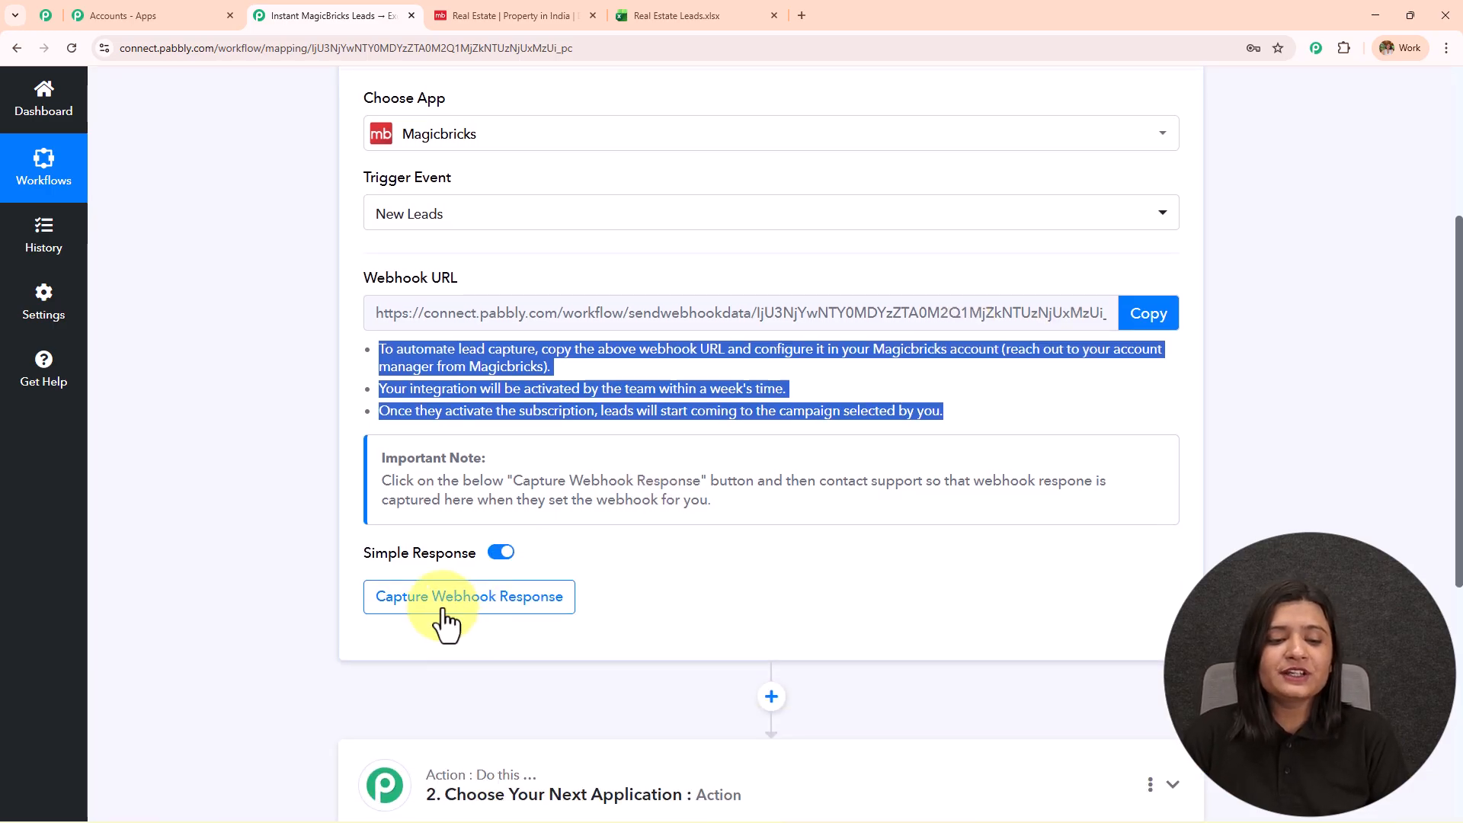
{"action": "left_click", "coordinate": [524, 608]}
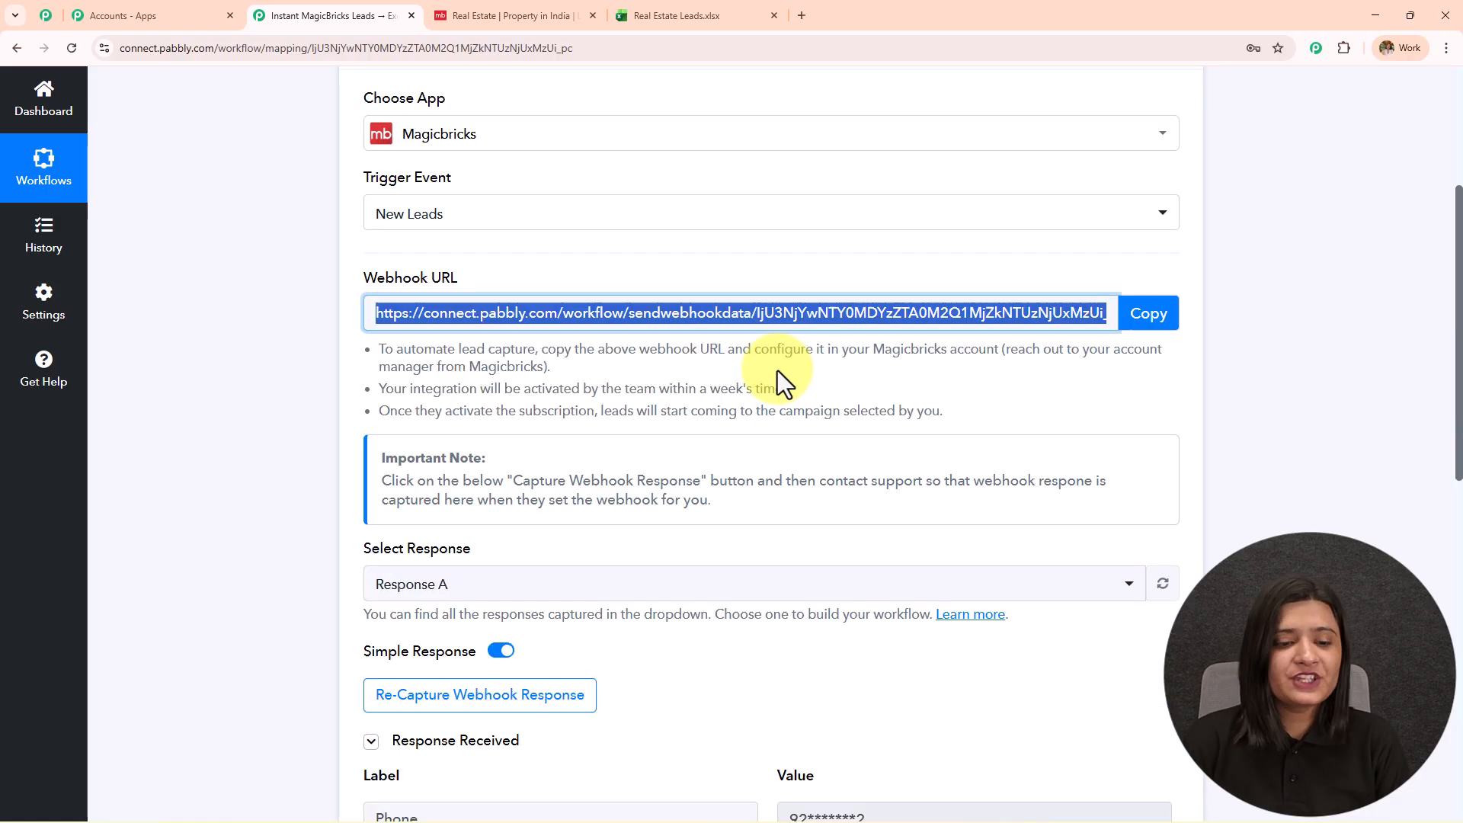
Review the phone, last name, first name and email fields of the captured Magicbricks response, and collapse the trigger step
{"action": "scroll", "coordinate": [784, 381], "scroll_direction": "down", "scroll_amount": 5}
{"action": "left_click_drag", "start_coordinate": [888, 439], "coordinate": [631, 442]}
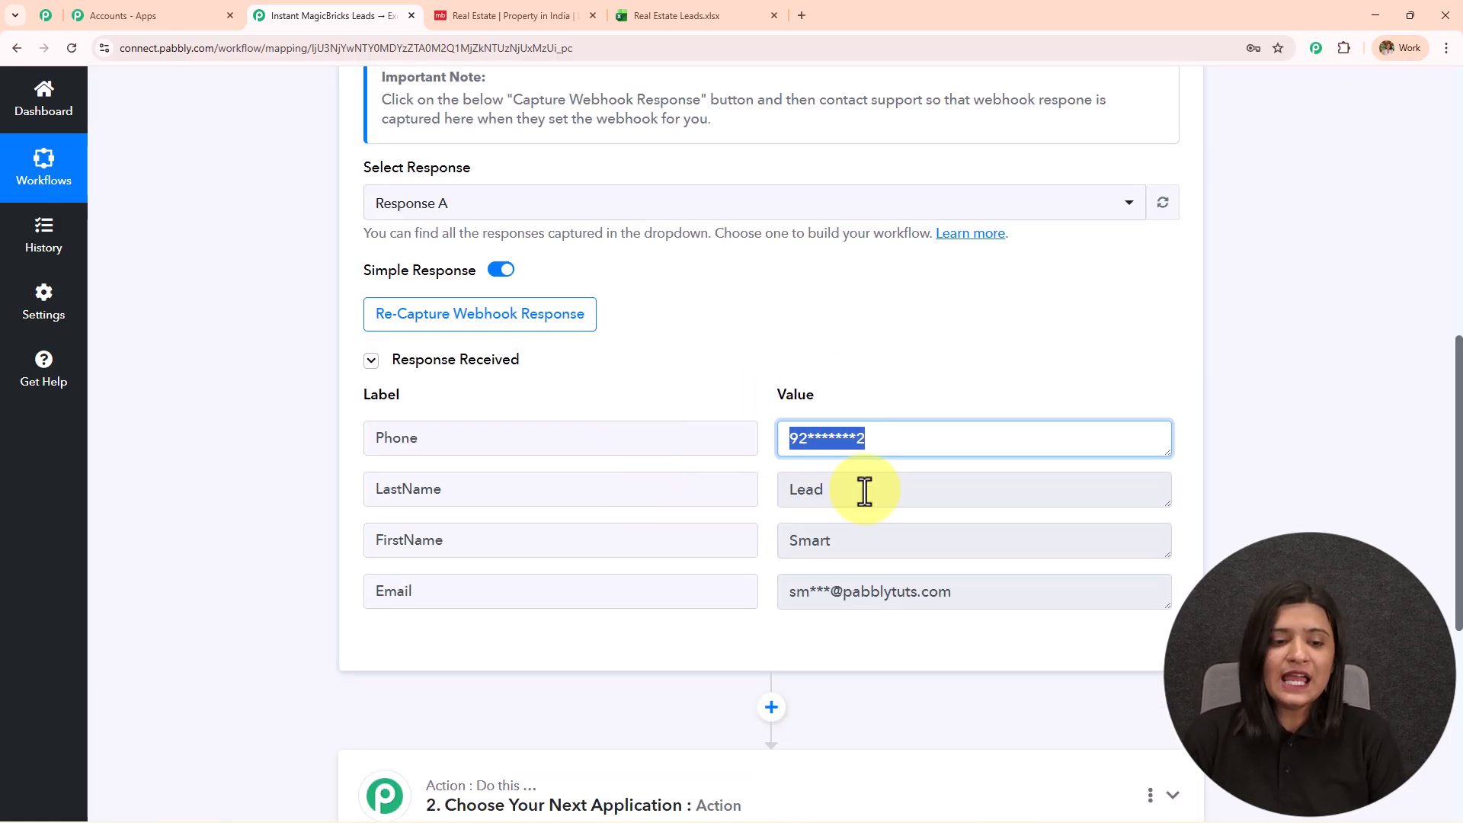
{"action": "left_click_drag", "start_coordinate": [865, 490], "coordinate": [644, 504]}
{"action": "left_click_drag", "start_coordinate": [912, 539], "coordinate": [641, 556]}
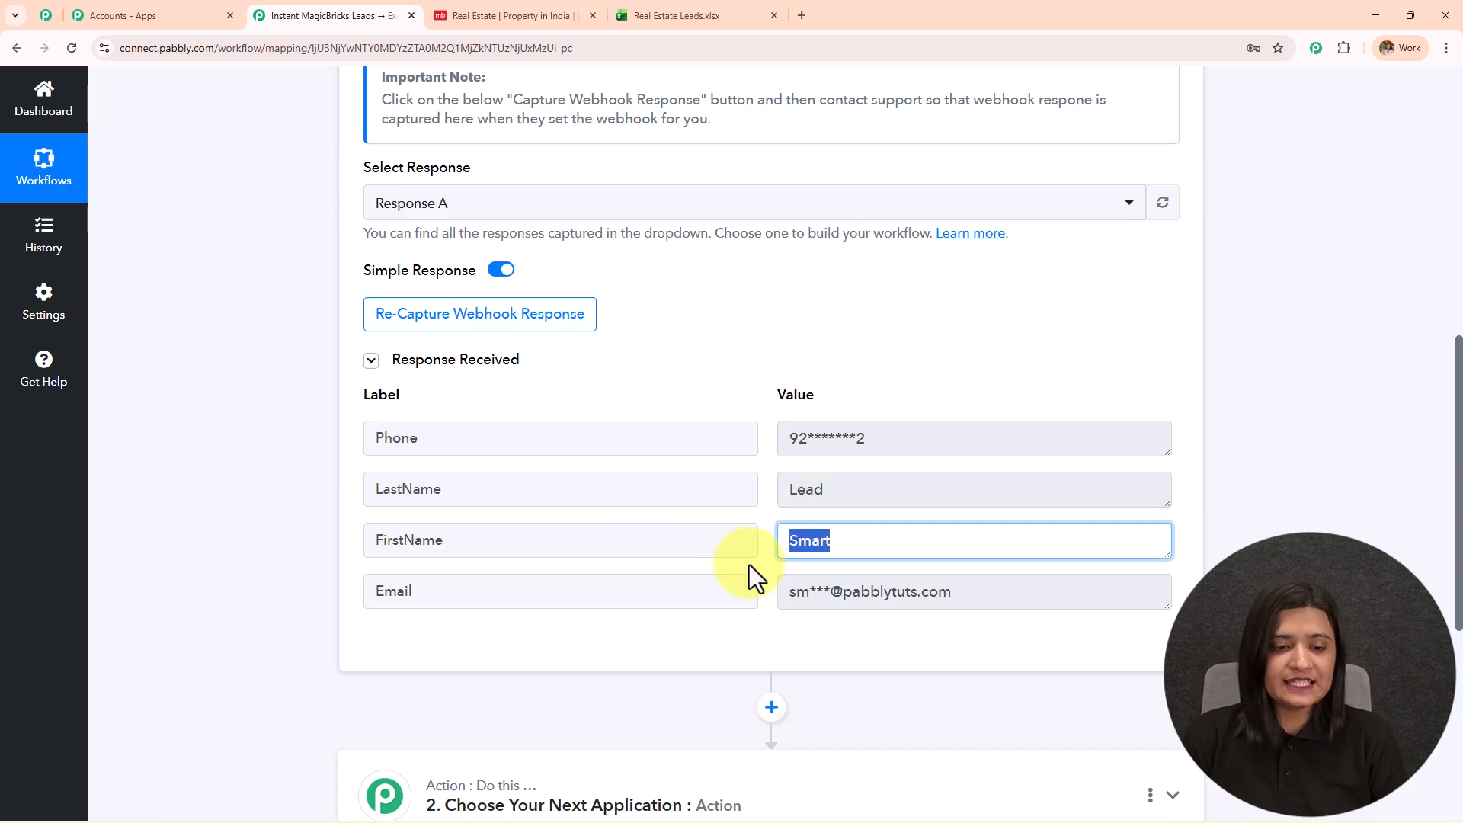
{"action": "left_click_drag", "start_coordinate": [967, 593], "coordinate": [529, 619]}
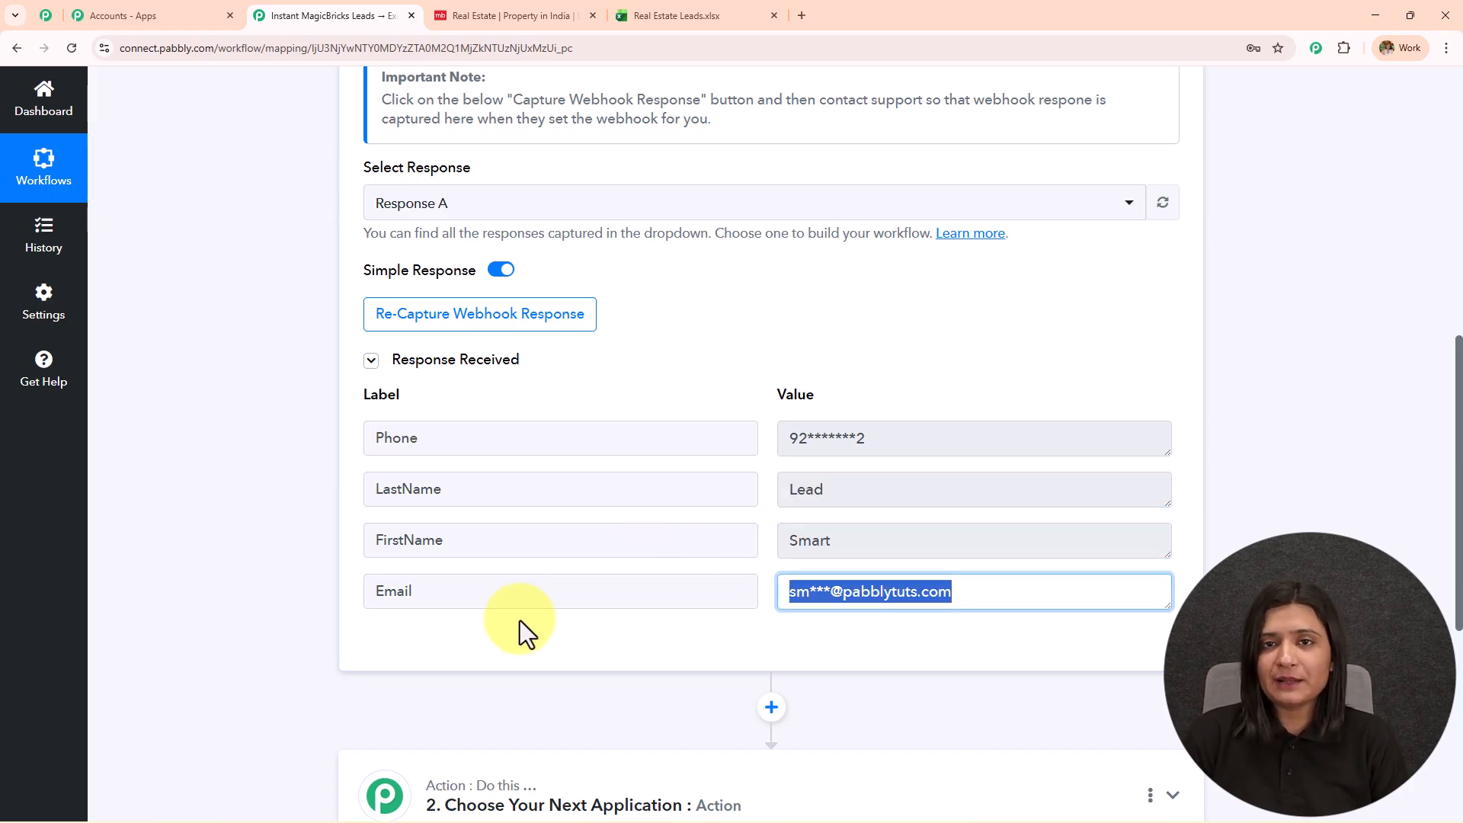
{"action": "scroll", "coordinate": [366, 579], "scroll_direction": "up", "scroll_amount": 8}
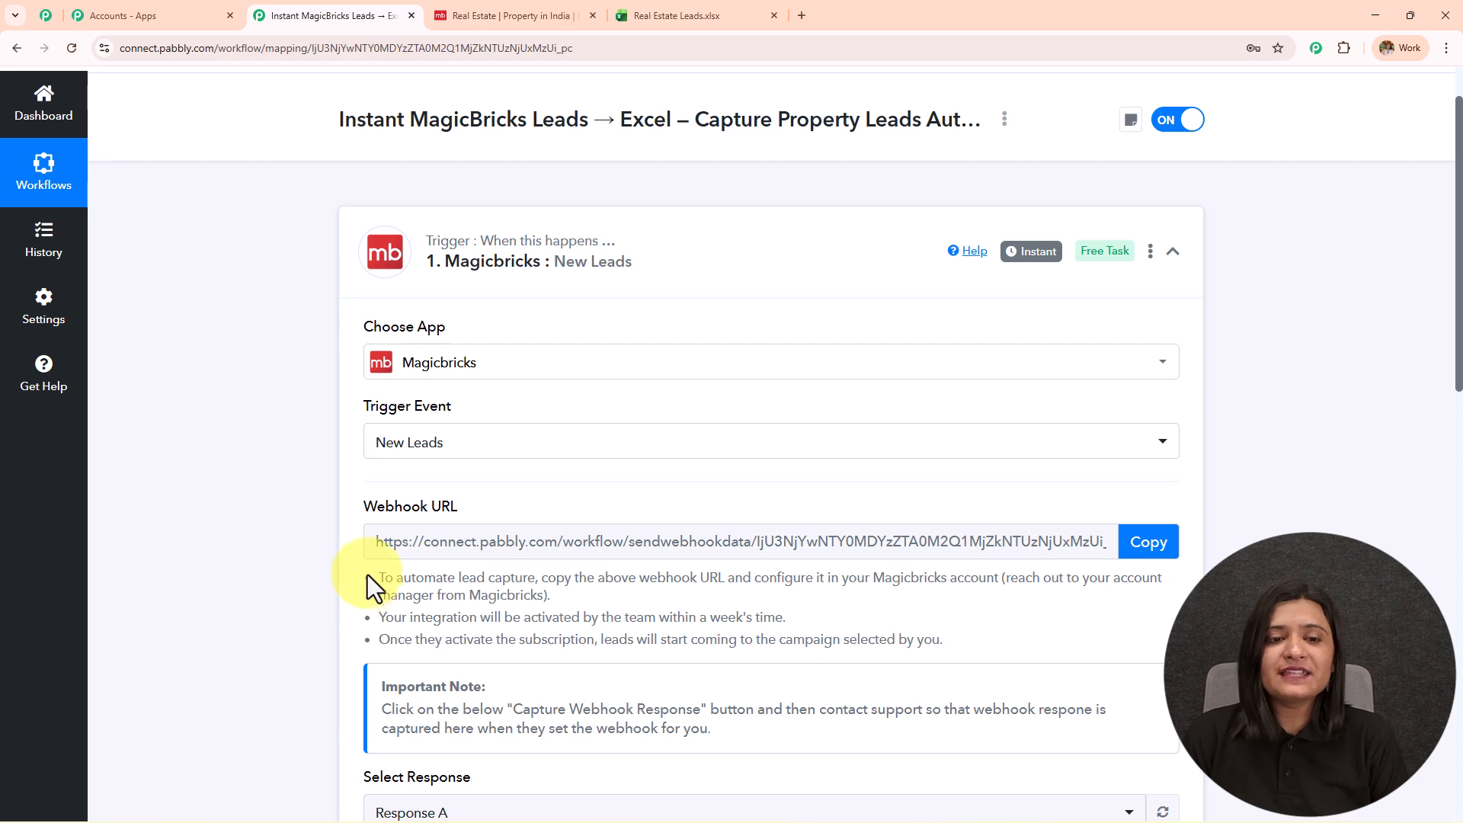
{"action": "scroll", "coordinate": [526, 548], "scroll_direction": "down", "scroll_amount": 5}
{"action": "scroll", "coordinate": [535, 549], "scroll_direction": "down", "scroll_amount": 4}
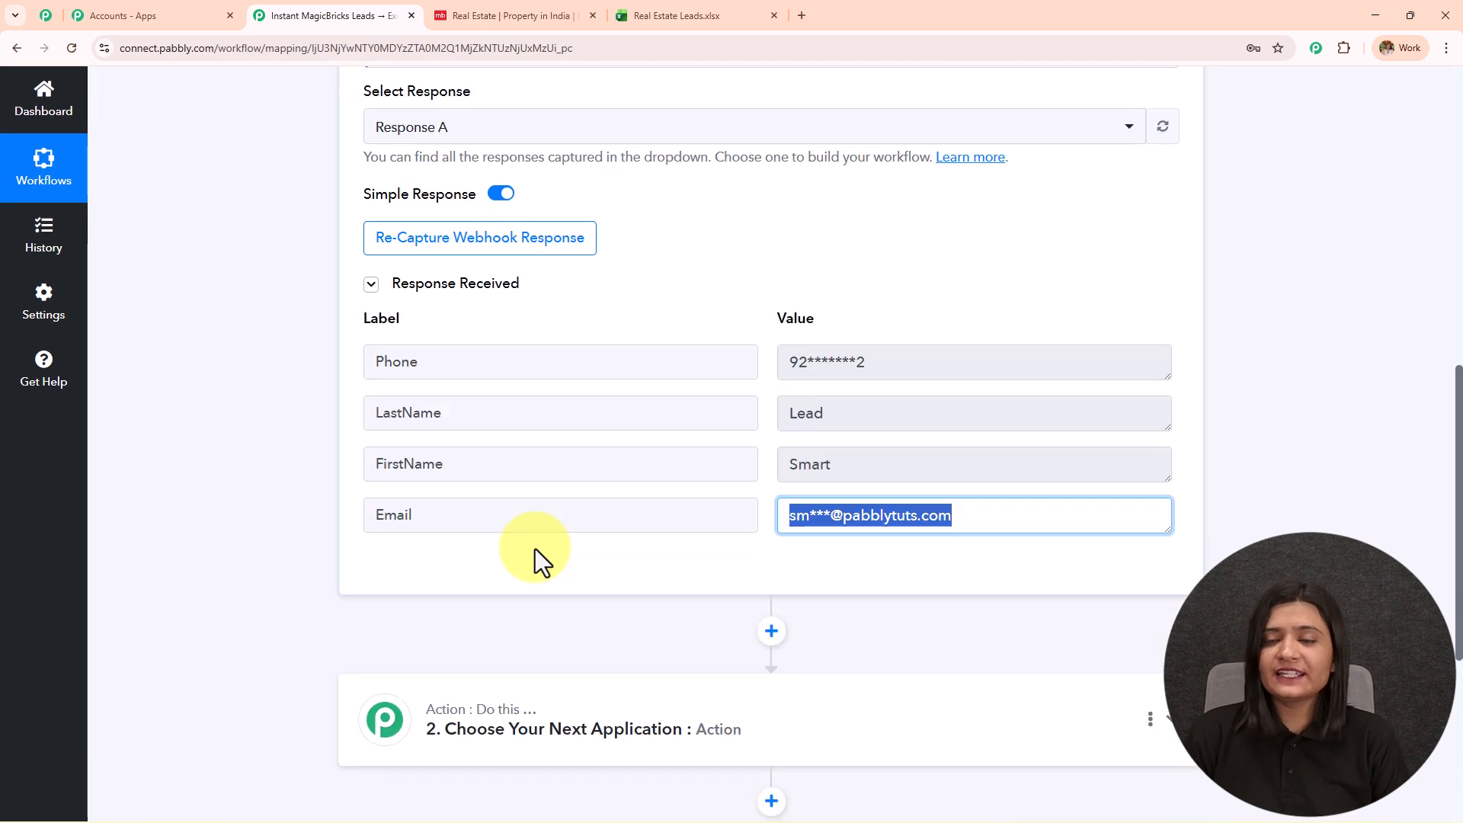
{"action": "scroll", "coordinate": [535, 548], "scroll_direction": "up", "scroll_amount": 7}
{"action": "scroll", "coordinate": [535, 562], "scroll_direction": "up", "scroll_amount": 3}
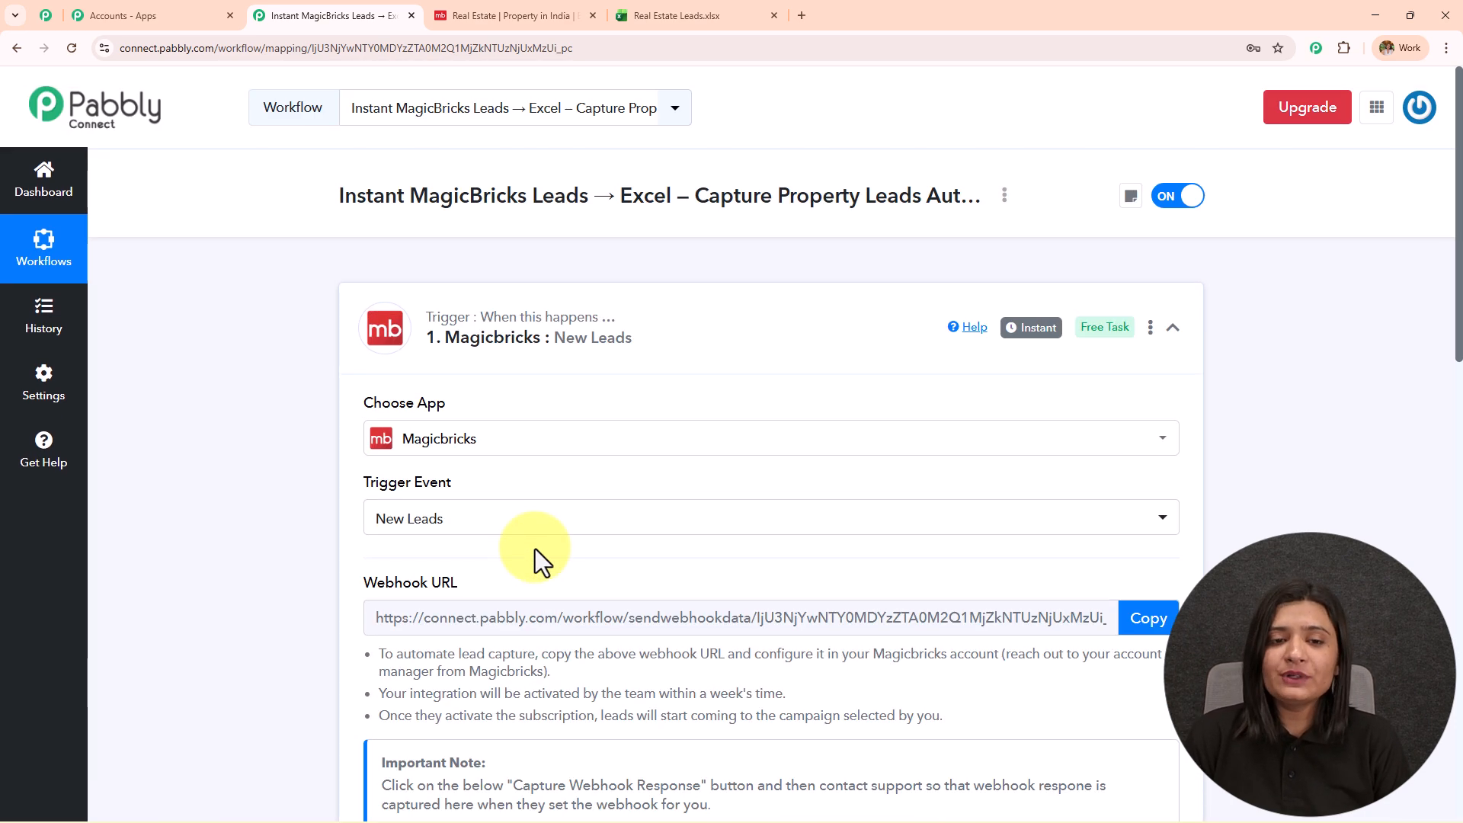
{"action": "left_click", "coordinate": [689, 359]}
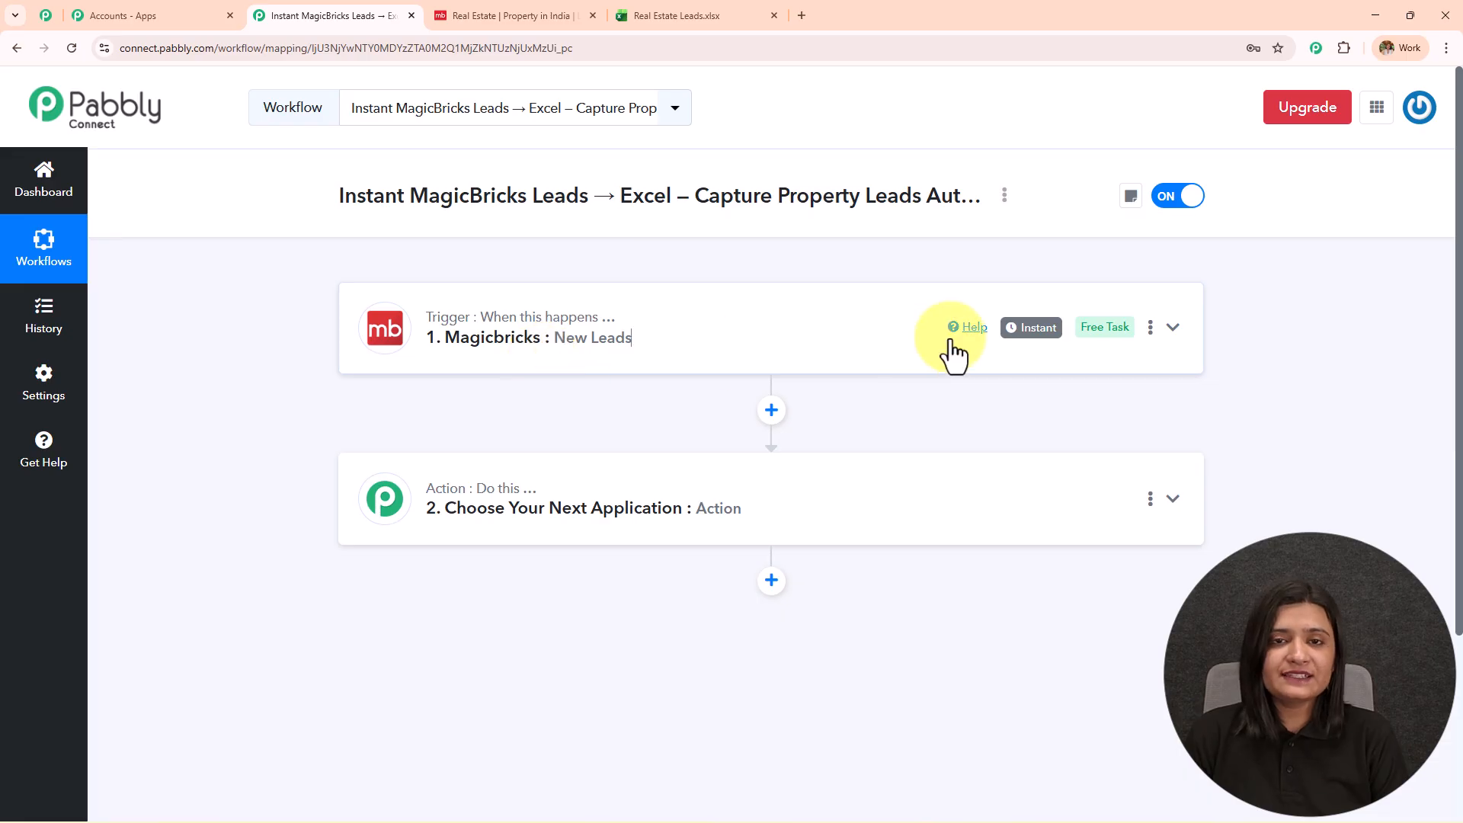
Set the workflow's action app to Microsoft Excel with Add Row To Worksheet (My Drive/Site Items) as the action event
{"action": "left_click", "coordinate": [738, 18]}
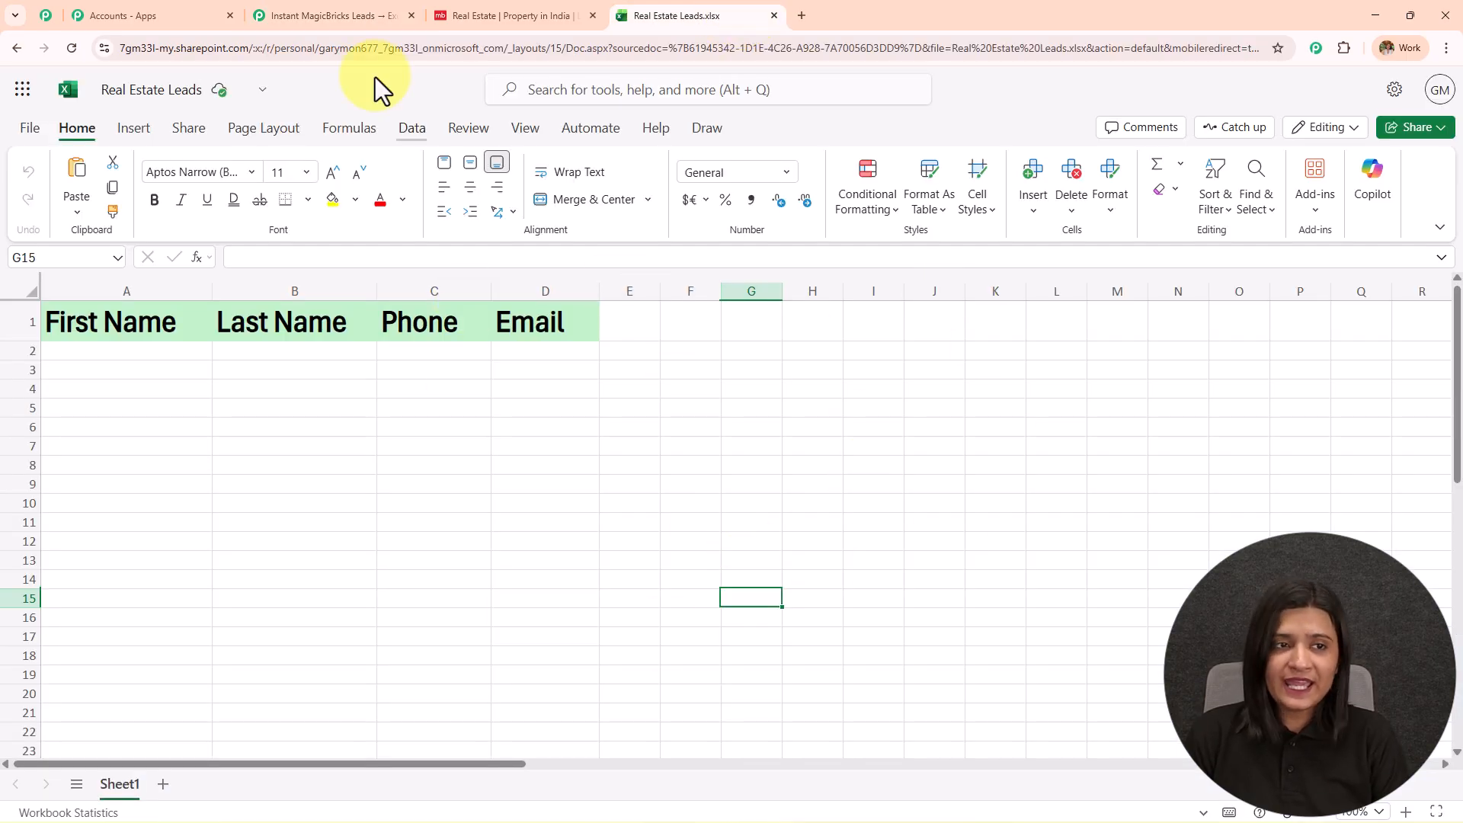
{"action": "left_click", "coordinate": [374, 15]}
{"action": "left_click", "coordinate": [682, 546]}
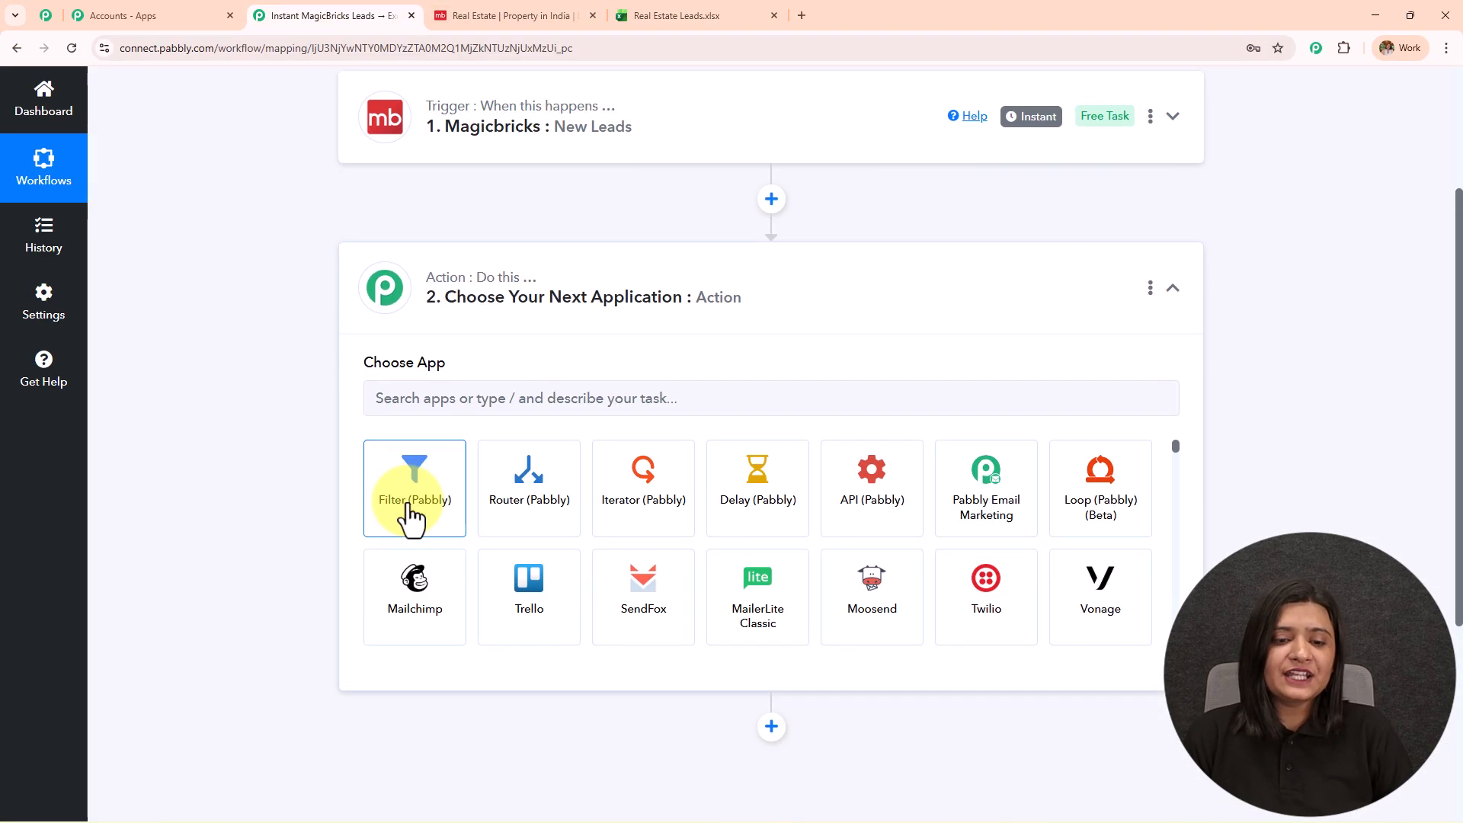
{"action": "left_click", "coordinate": [453, 410]}
{"action": "type", "text": "Excel"}
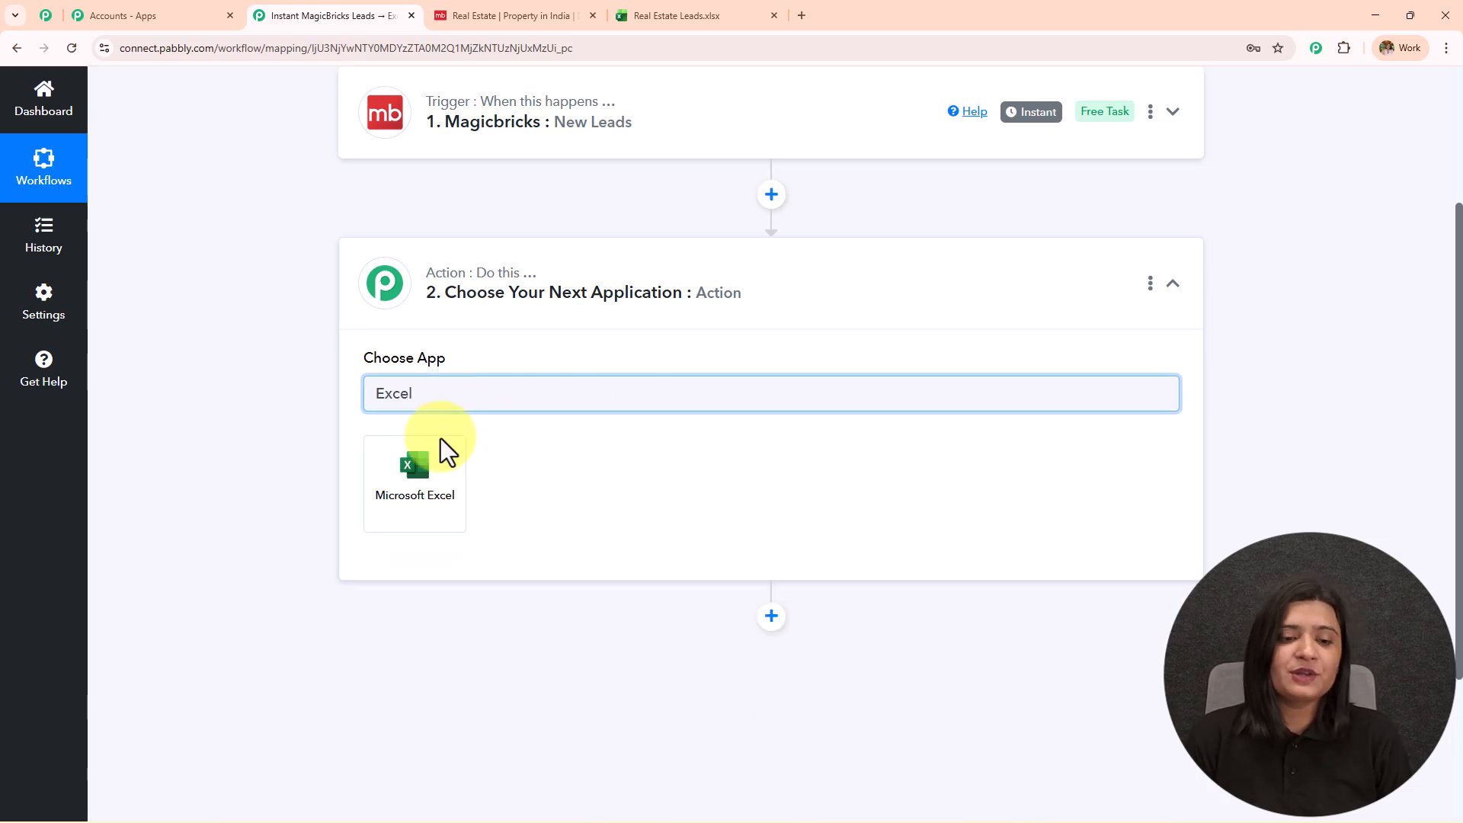
{"action": "left_click", "coordinate": [440, 486]}
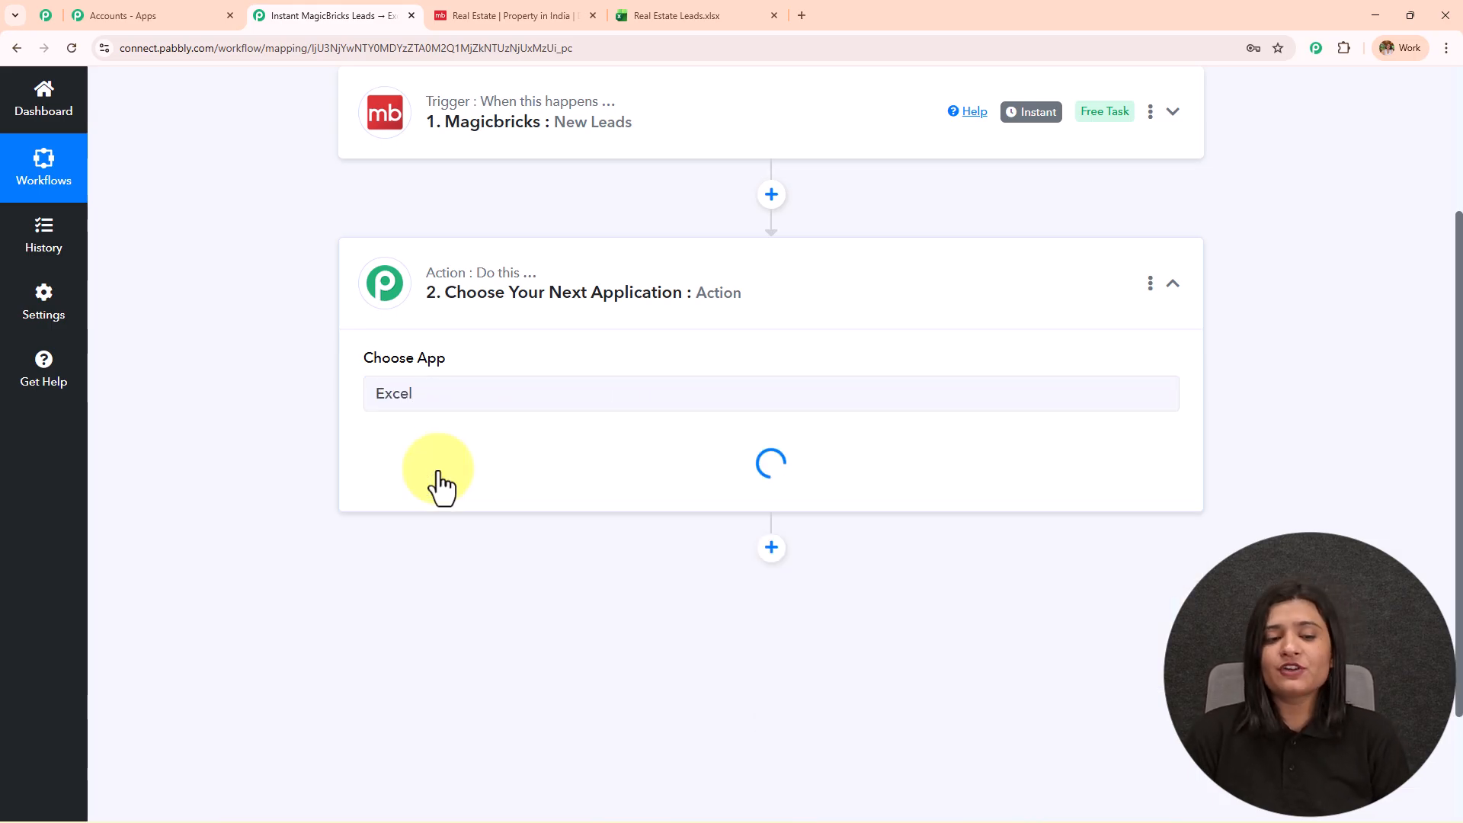
{"action": "left_click", "coordinate": [450, 477]}
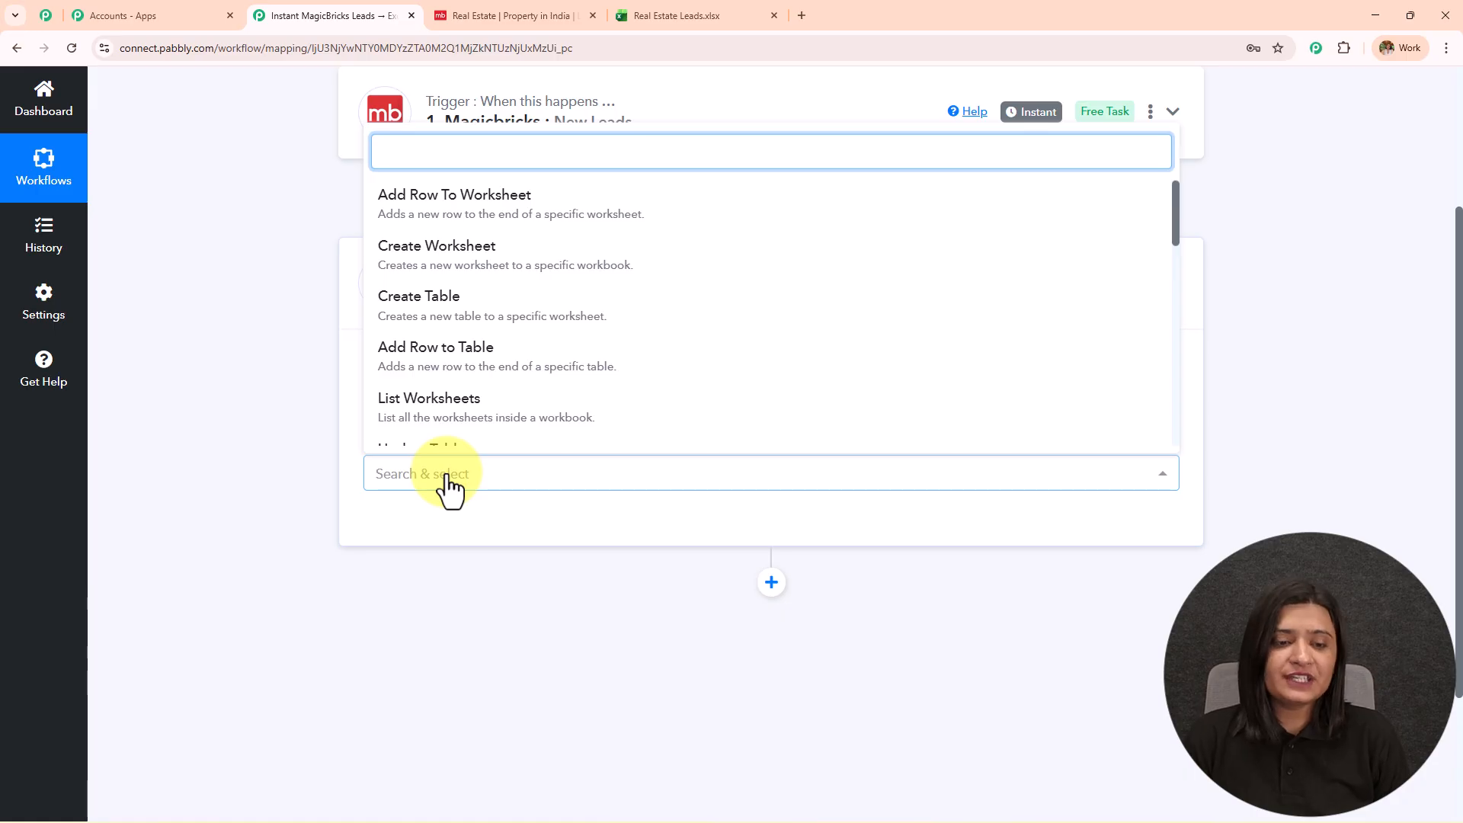
{"action": "type", "text": "worksh"}
{"action": "scroll", "coordinate": [451, 490], "scroll_direction": "down", "scroll_amount": 3}
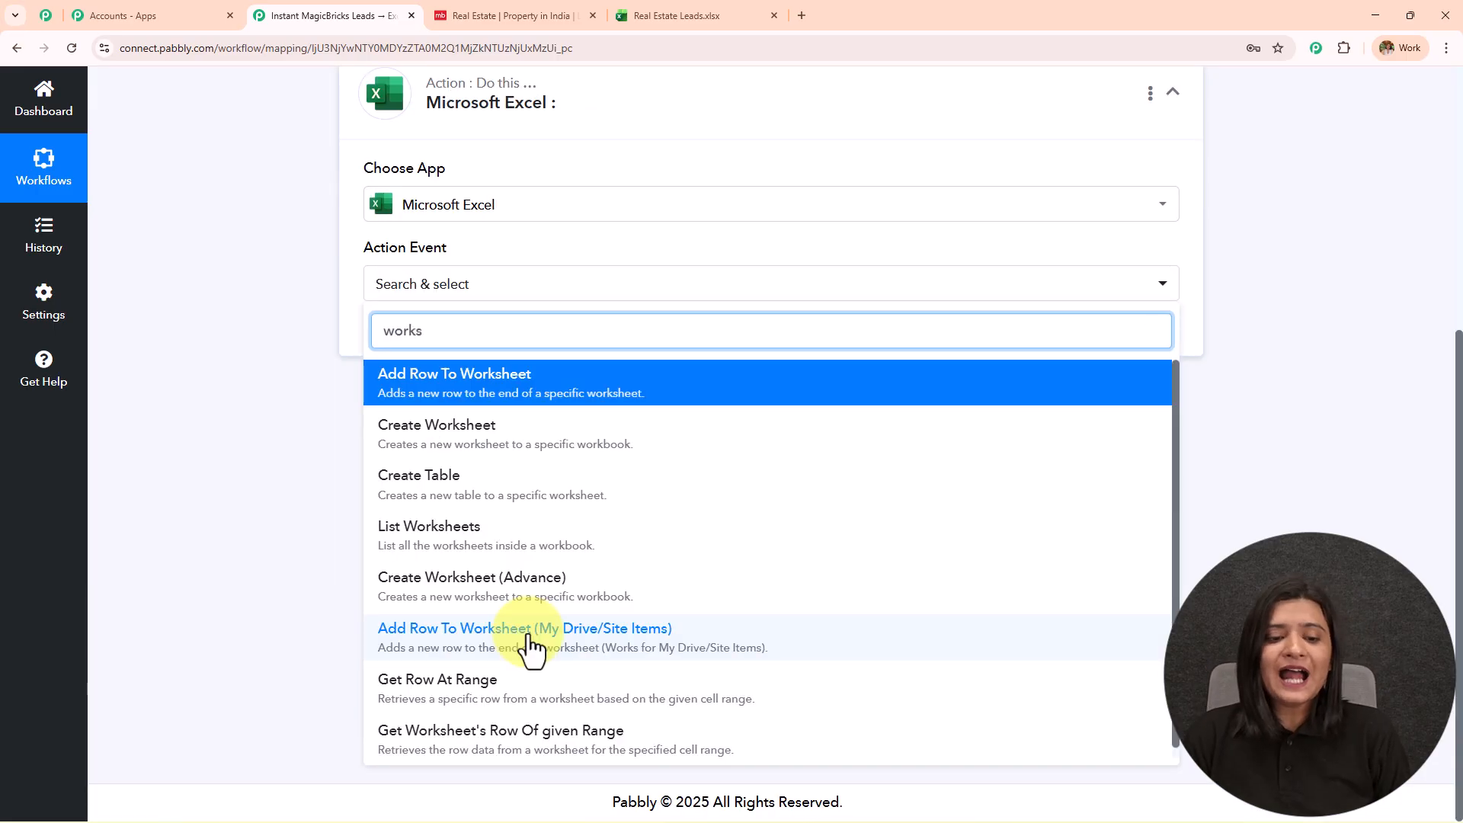
{"action": "left_click", "coordinate": [524, 639]}
Add a new Microsoft Excel connection, authorizing it with the signed-in onmicrosoft.com account and consenting on behalf of the organization
{"action": "left_click", "coordinate": [428, 343]}
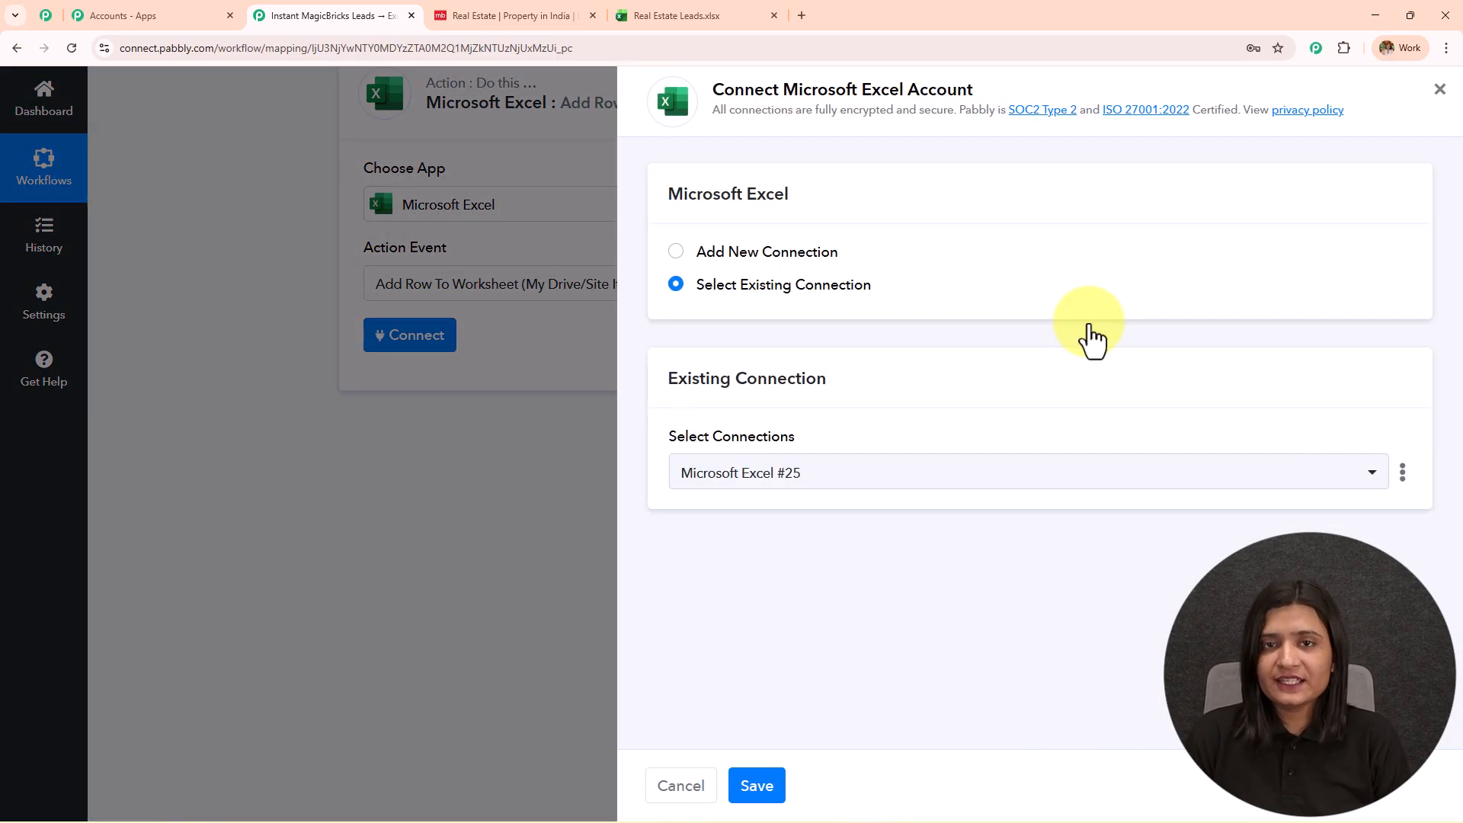
{"action": "left_click", "coordinate": [677, 253]}
{"action": "left_click", "coordinate": [785, 503]}
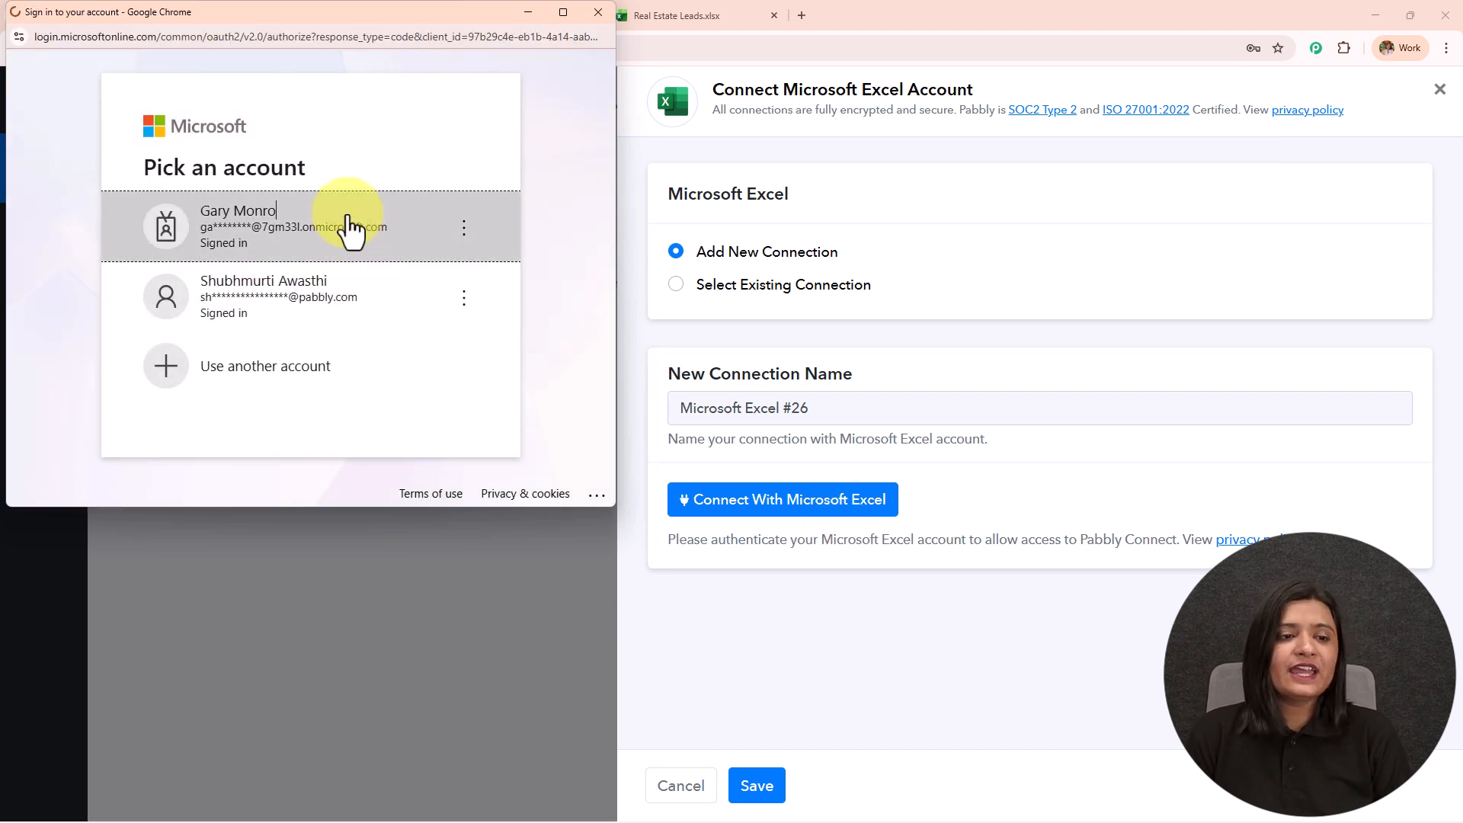
{"action": "left_click", "coordinate": [351, 228]}
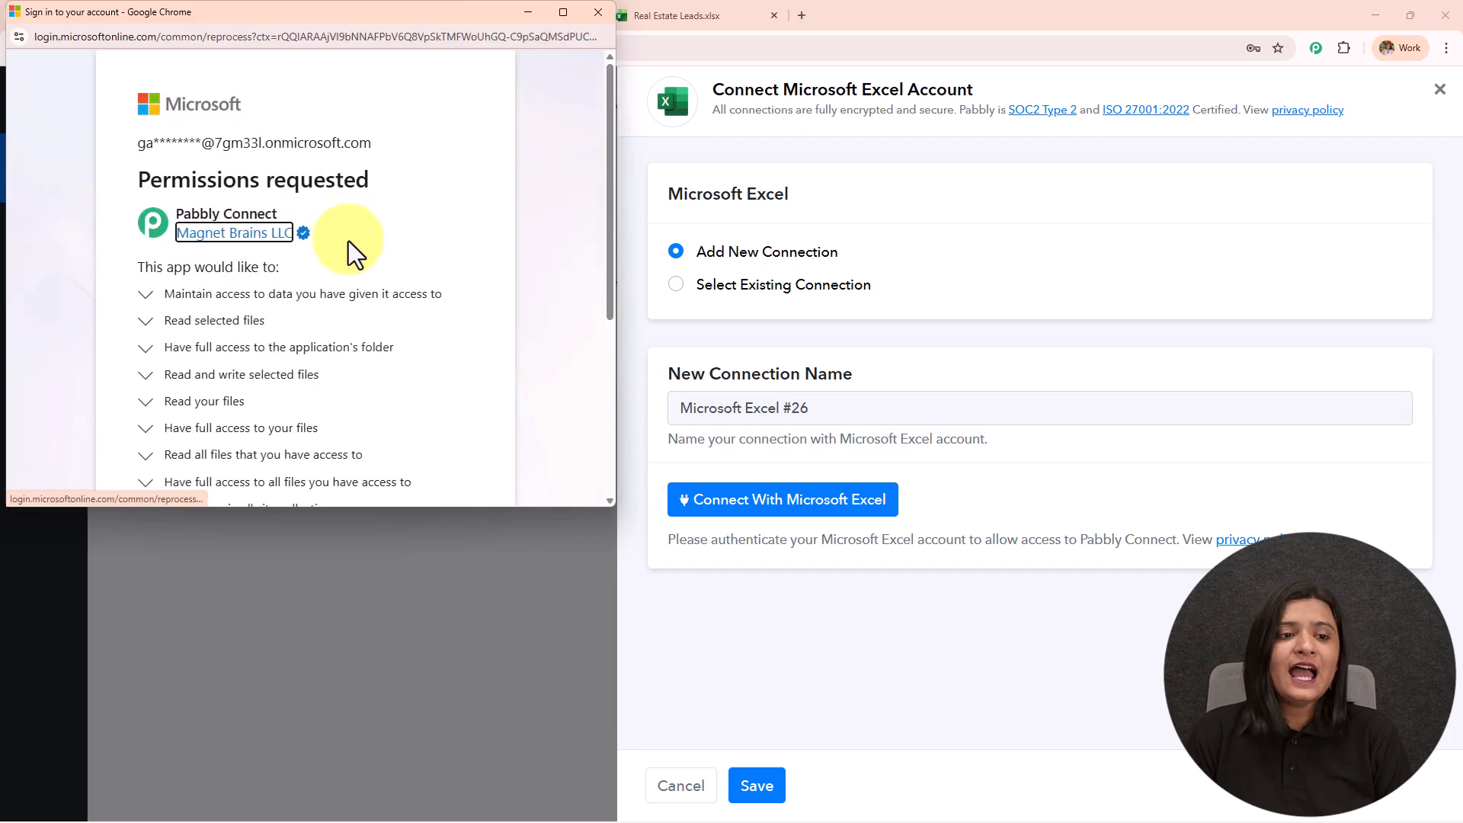
{"action": "scroll", "coordinate": [358, 320], "scroll_direction": "down", "scroll_amount": 4}
{"action": "left_click", "coordinate": [146, 289]}
{"action": "scroll", "coordinate": [450, 457], "scroll_direction": "down", "scroll_amount": 1}
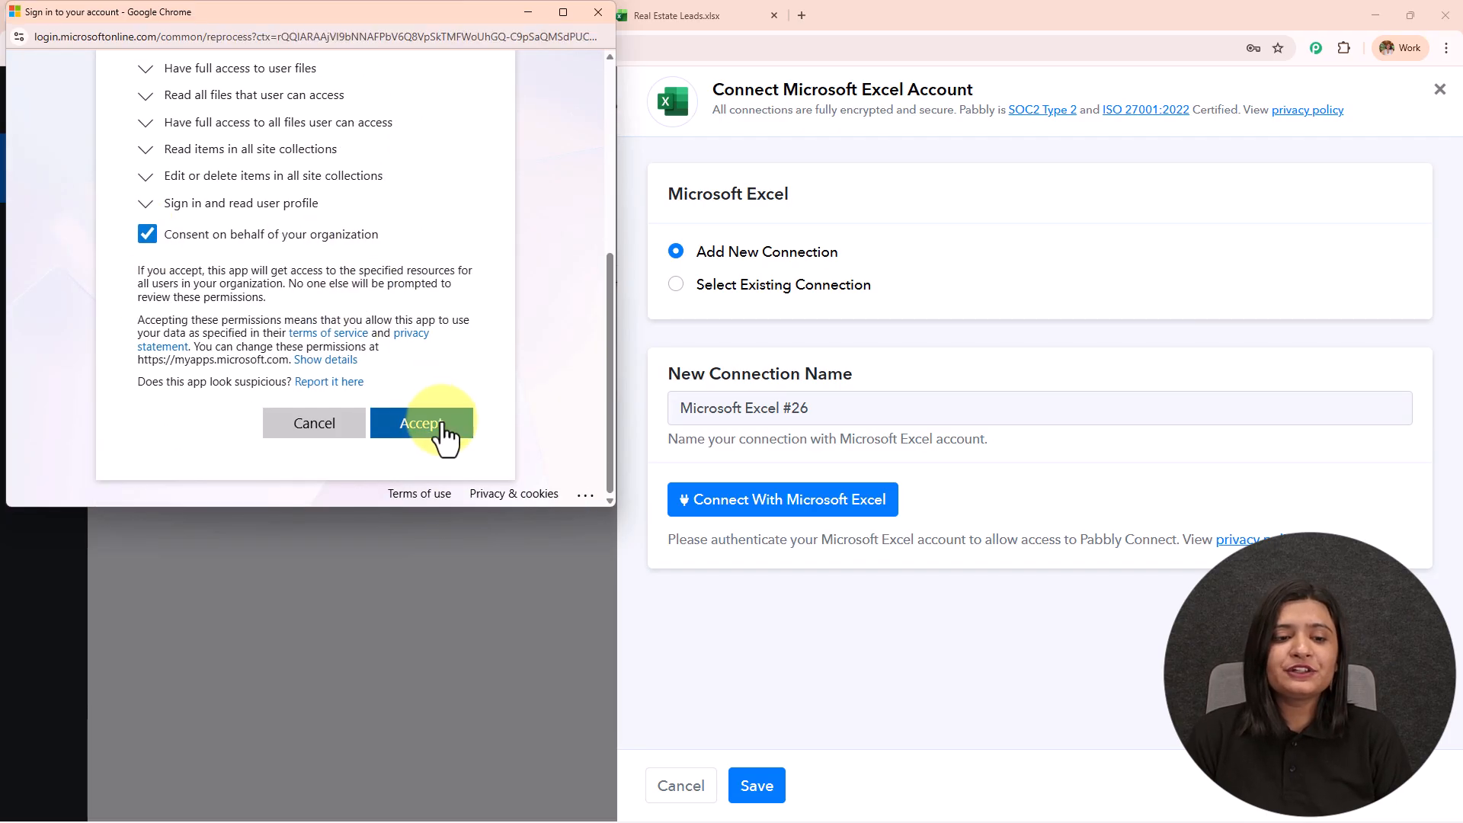
{"action": "left_click", "coordinate": [442, 426]}
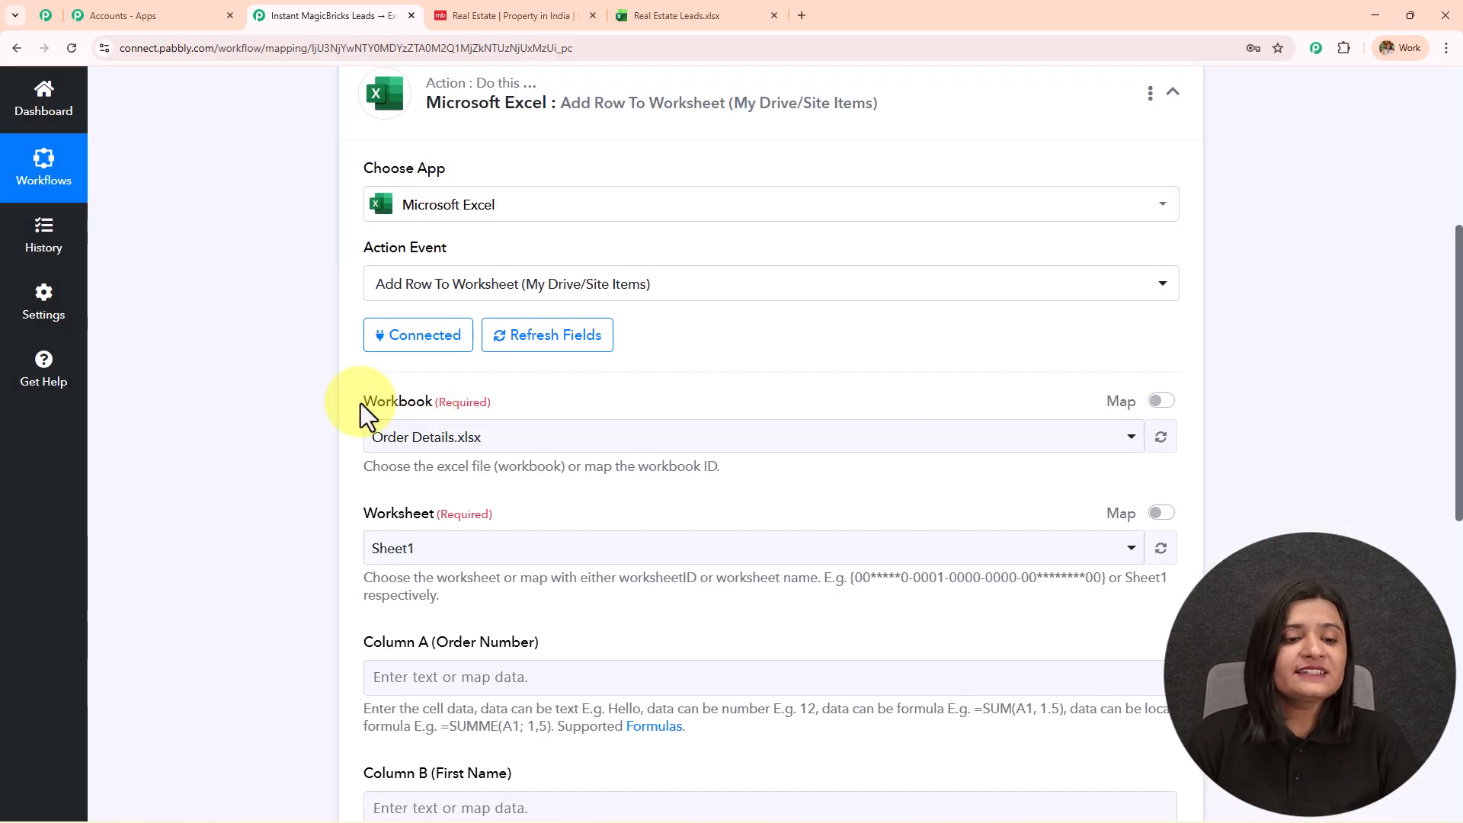
Check the name of the target workbook and select Real Estate Leads.xlsx as the workbook of the Excel action
{"action": "left_click_drag", "start_coordinate": [361, 406], "coordinate": [661, 407]}
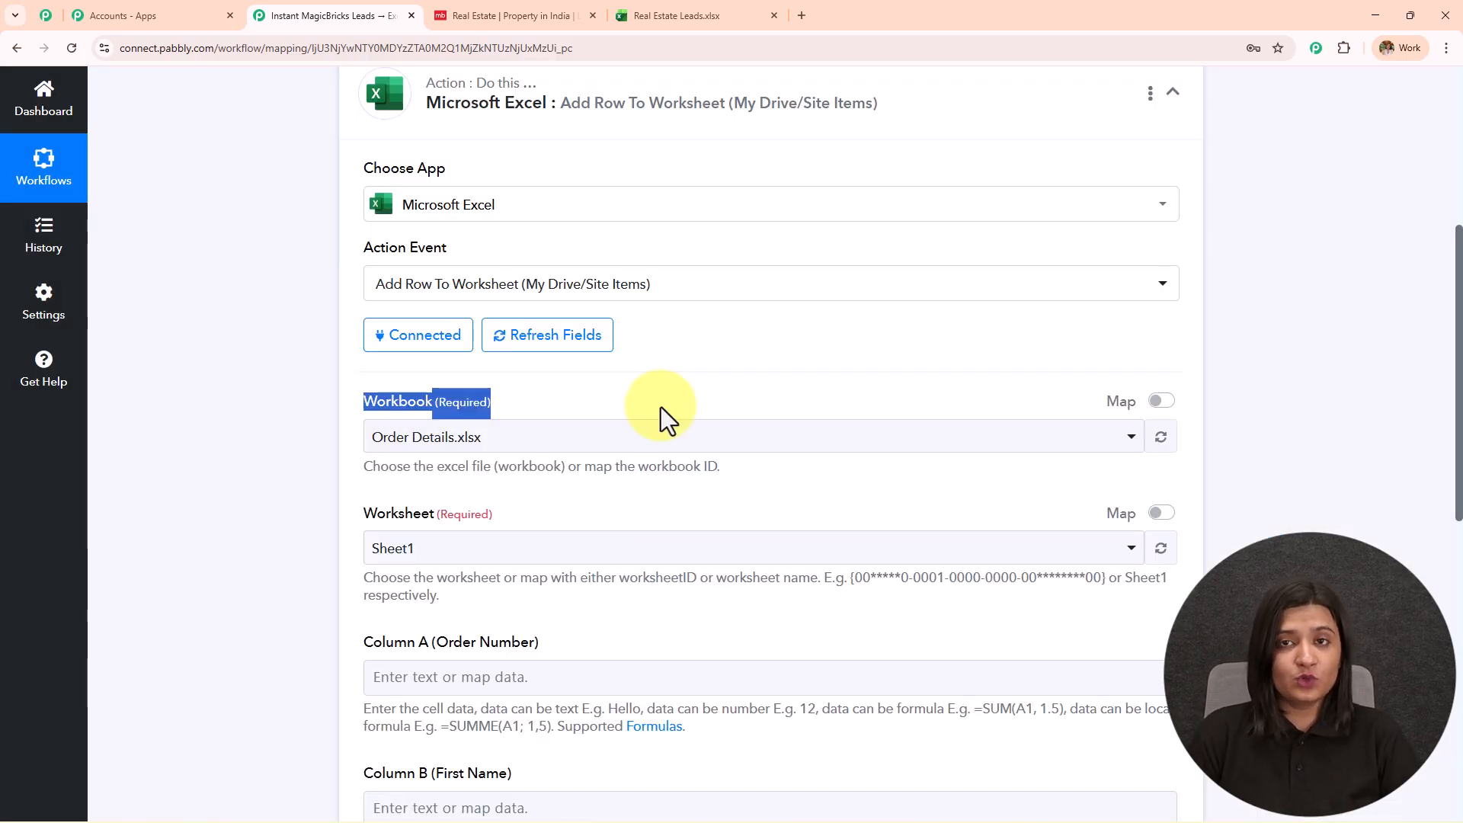
{"action": "scroll", "coordinate": [670, 404], "scroll_direction": "down", "scroll_amount": 2}
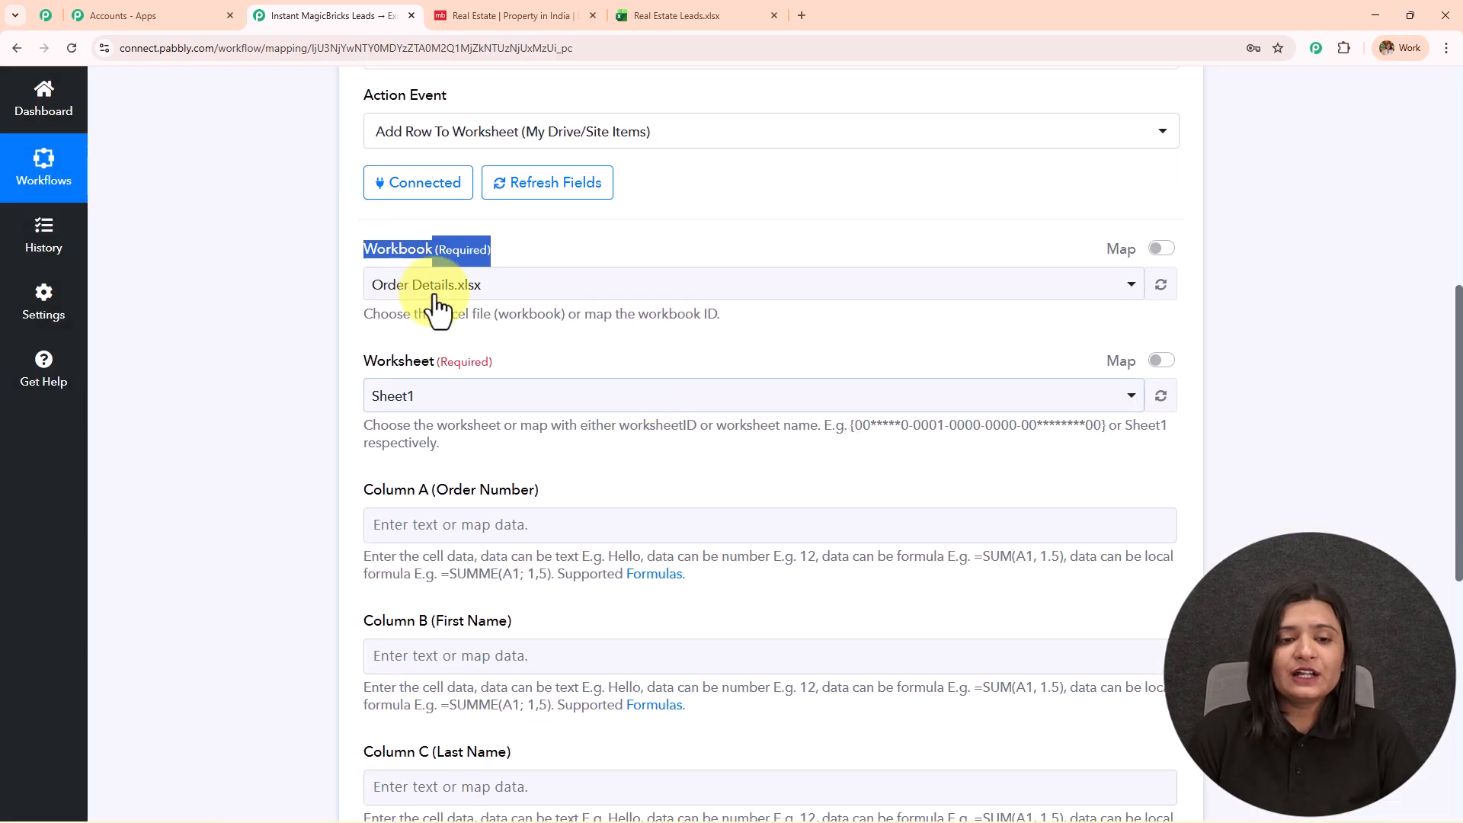
{"action": "left_click", "coordinate": [709, 16]}
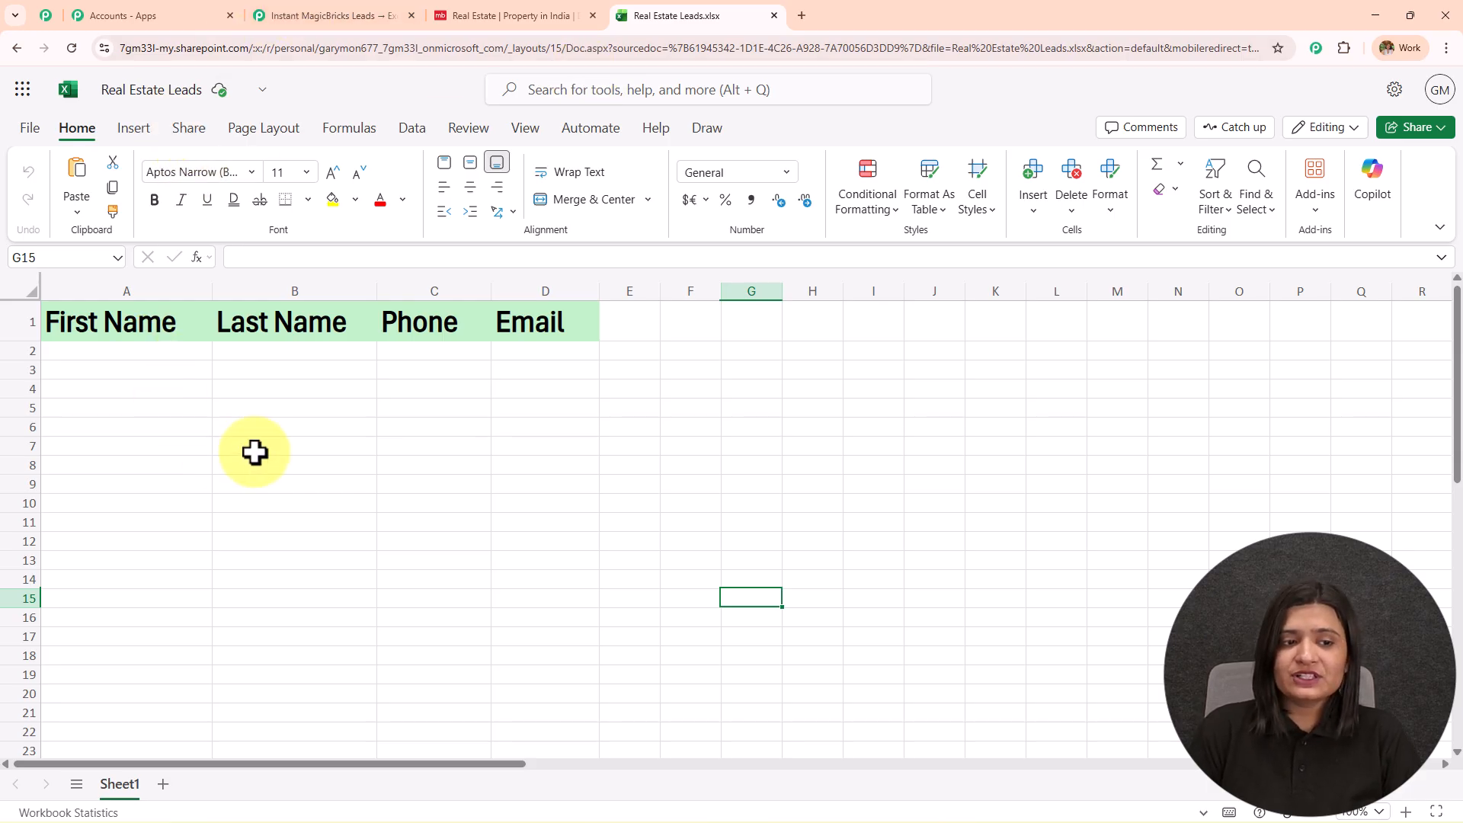
{"action": "left_click", "coordinate": [316, 15]}
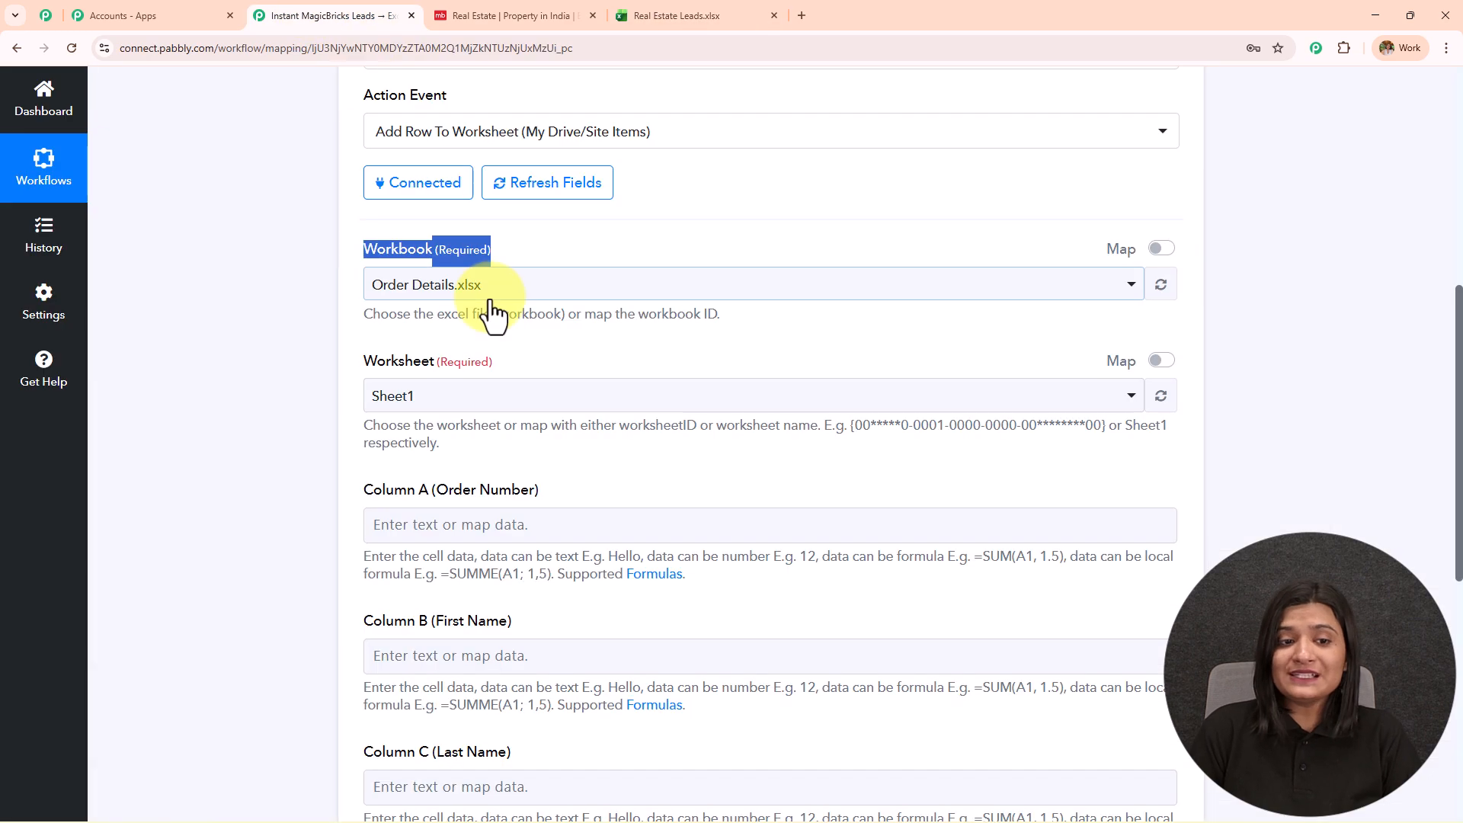
{"action": "left_click", "coordinate": [490, 302]}
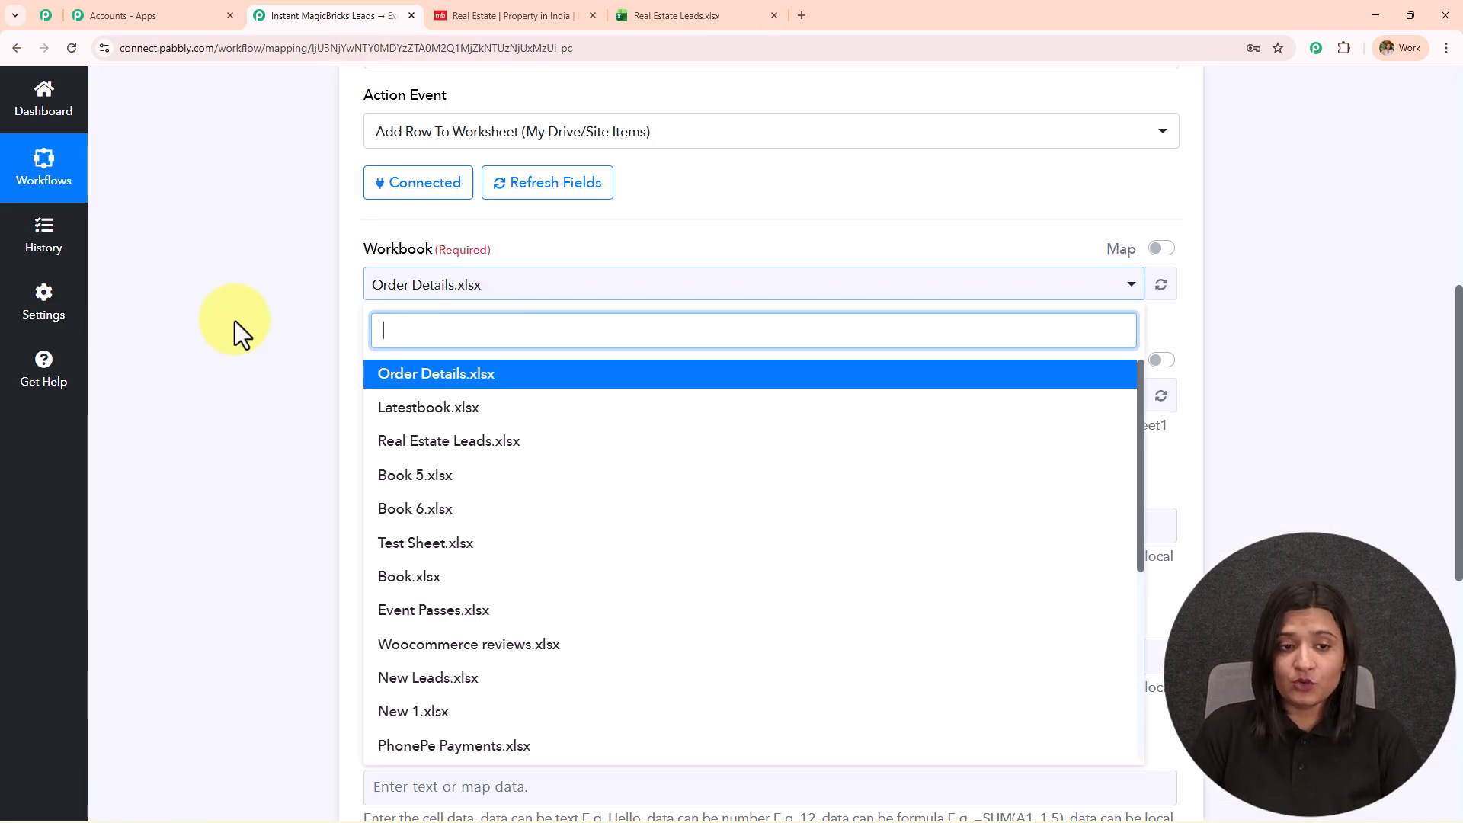
{"action": "left_click", "coordinate": [349, 490]}
{"action": "scroll", "coordinate": [428, 506], "scroll_direction": "down", "scroll_amount": 2}
{"action": "scroll", "coordinate": [450, 503], "scroll_direction": "up", "scroll_amount": 3}
{"action": "left_click", "coordinate": [472, 362]}
{"action": "left_click", "coordinate": [434, 516]}
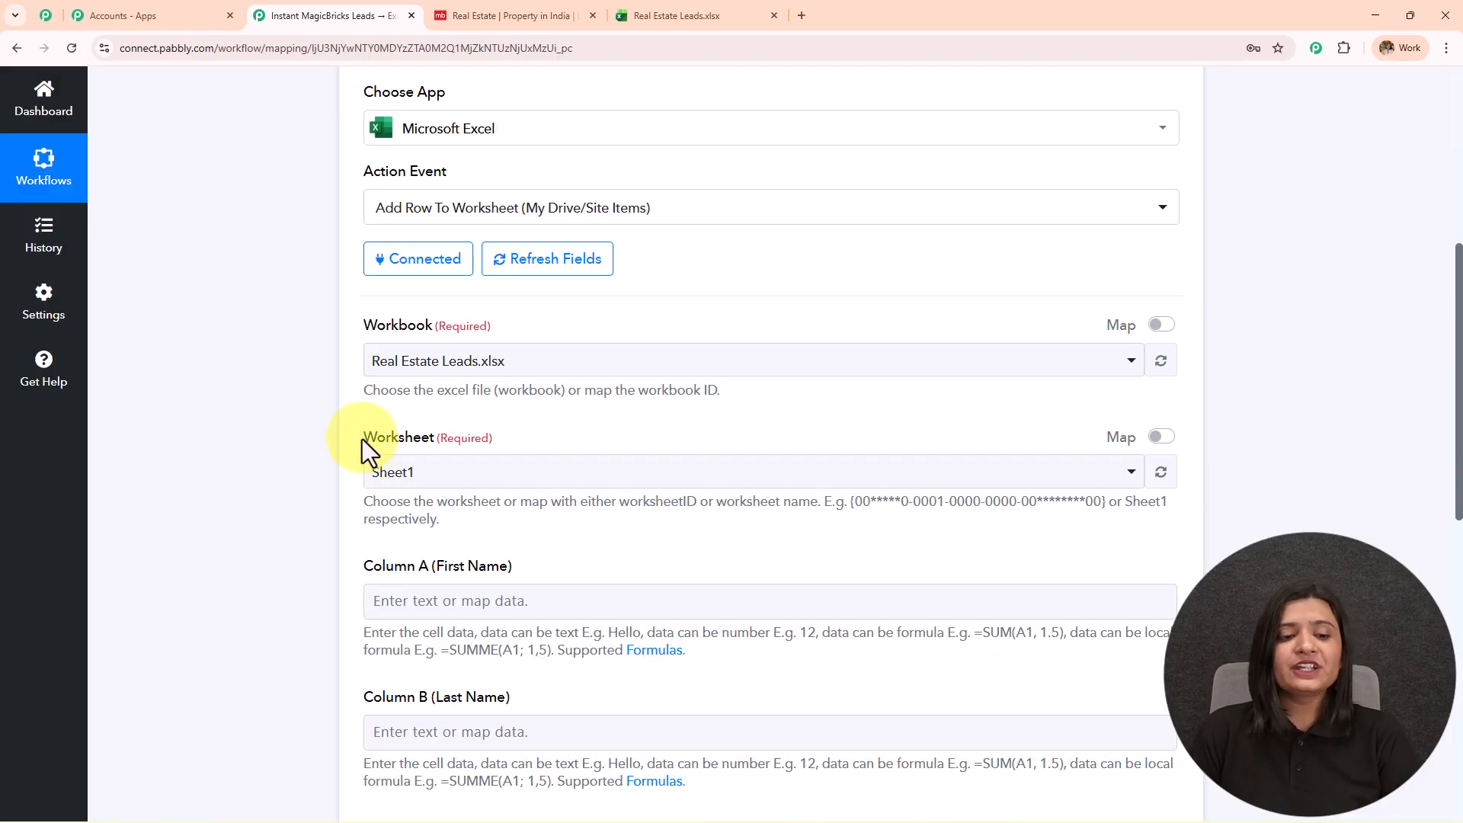
Compare the Excel action's worksheet and column fields with the column headers in the Real Estate Leads workbook
{"action": "left_click_drag", "start_coordinate": [363, 439], "coordinate": [503, 451]}
{"action": "scroll", "coordinate": [619, 438], "scroll_direction": "down", "scroll_amount": 2}
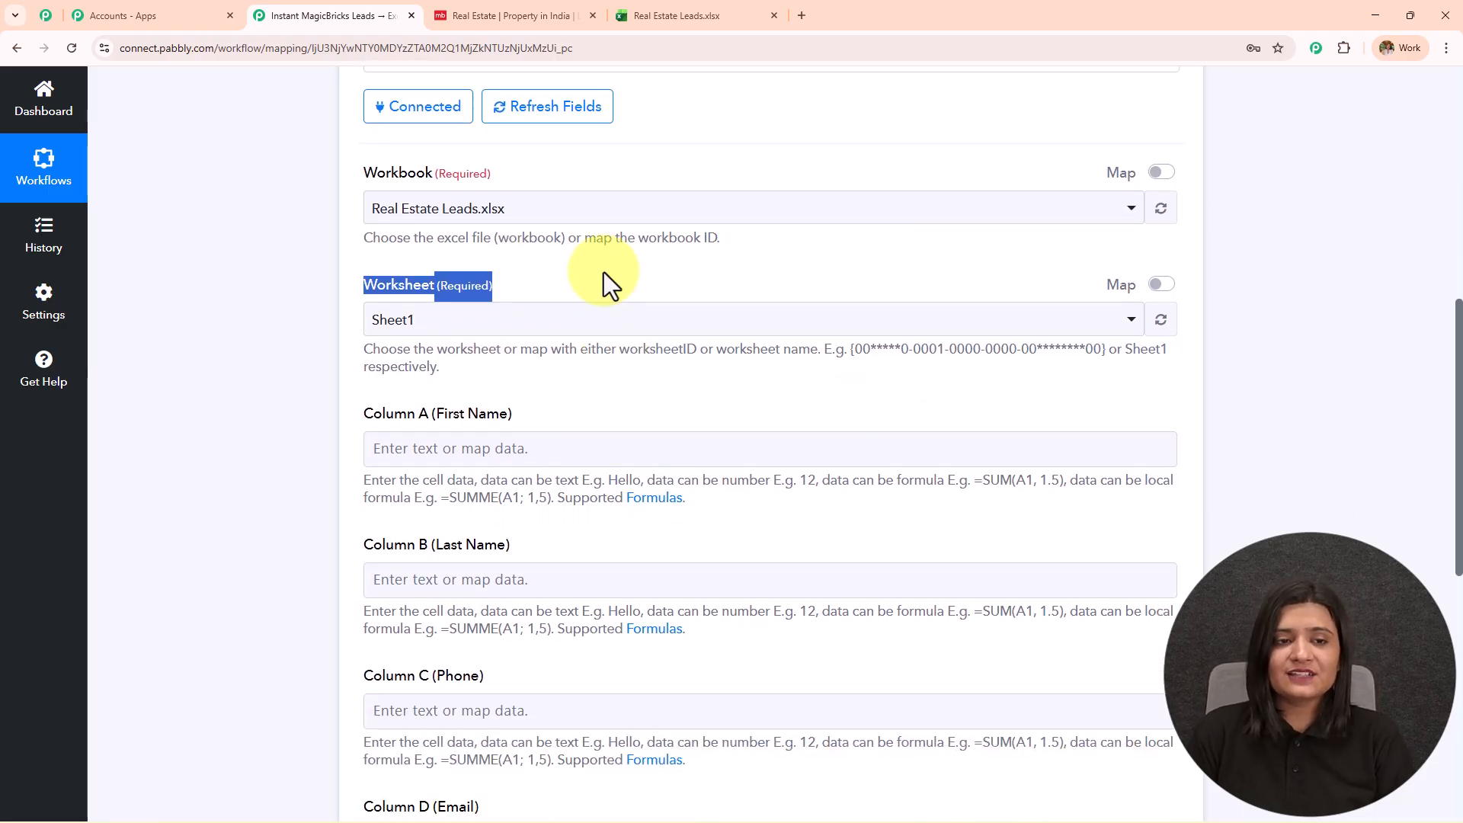
{"action": "scroll", "coordinate": [551, 428], "scroll_direction": "down", "scroll_amount": 4}
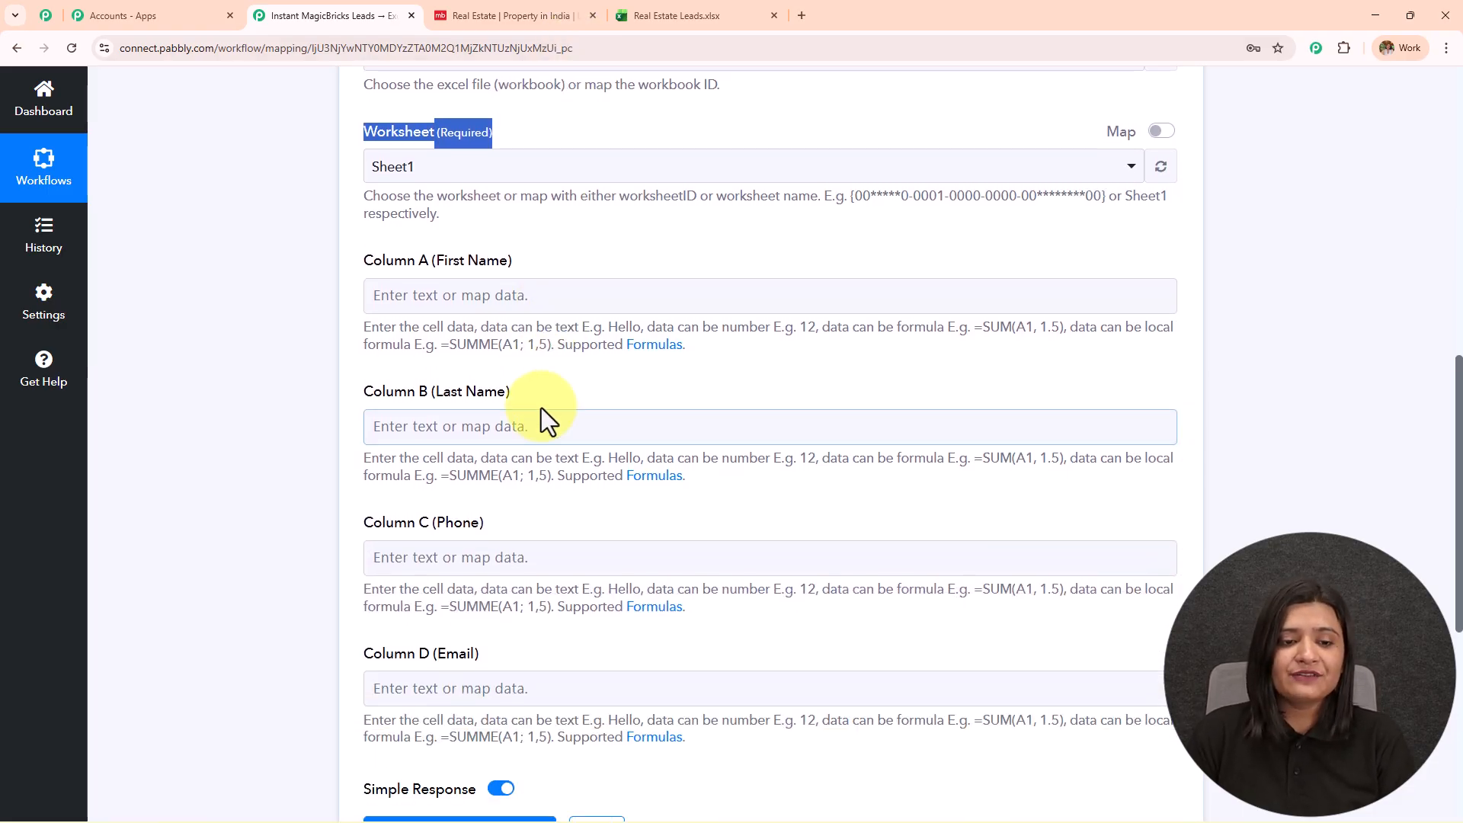
{"action": "left_click", "coordinate": [679, 15]}
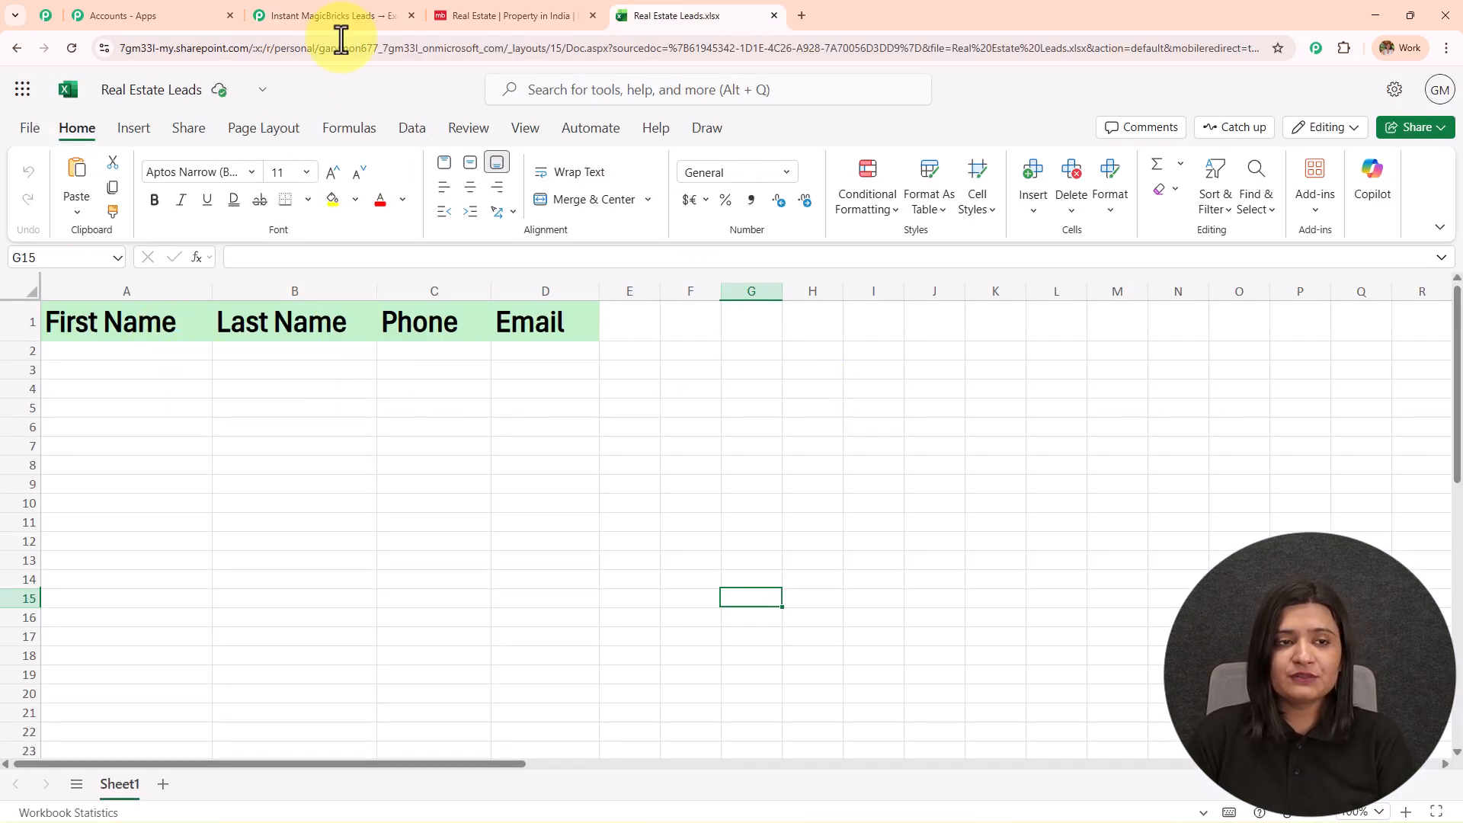
{"action": "left_click", "coordinate": [340, 16]}
{"action": "scroll", "coordinate": [514, 518], "scroll_direction": "up", "scroll_amount": 3}
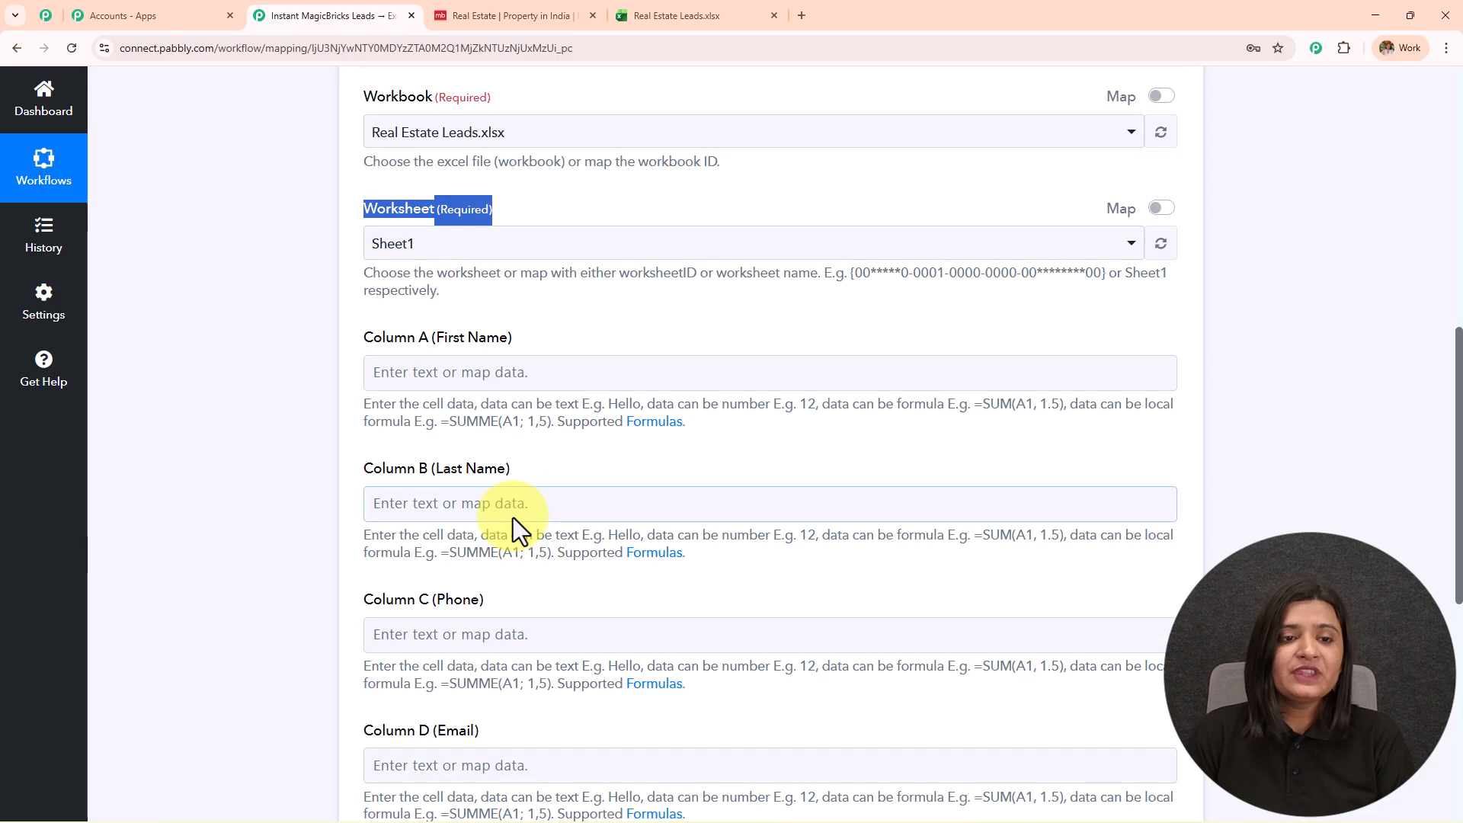
{"action": "left_click", "coordinate": [568, 368]}
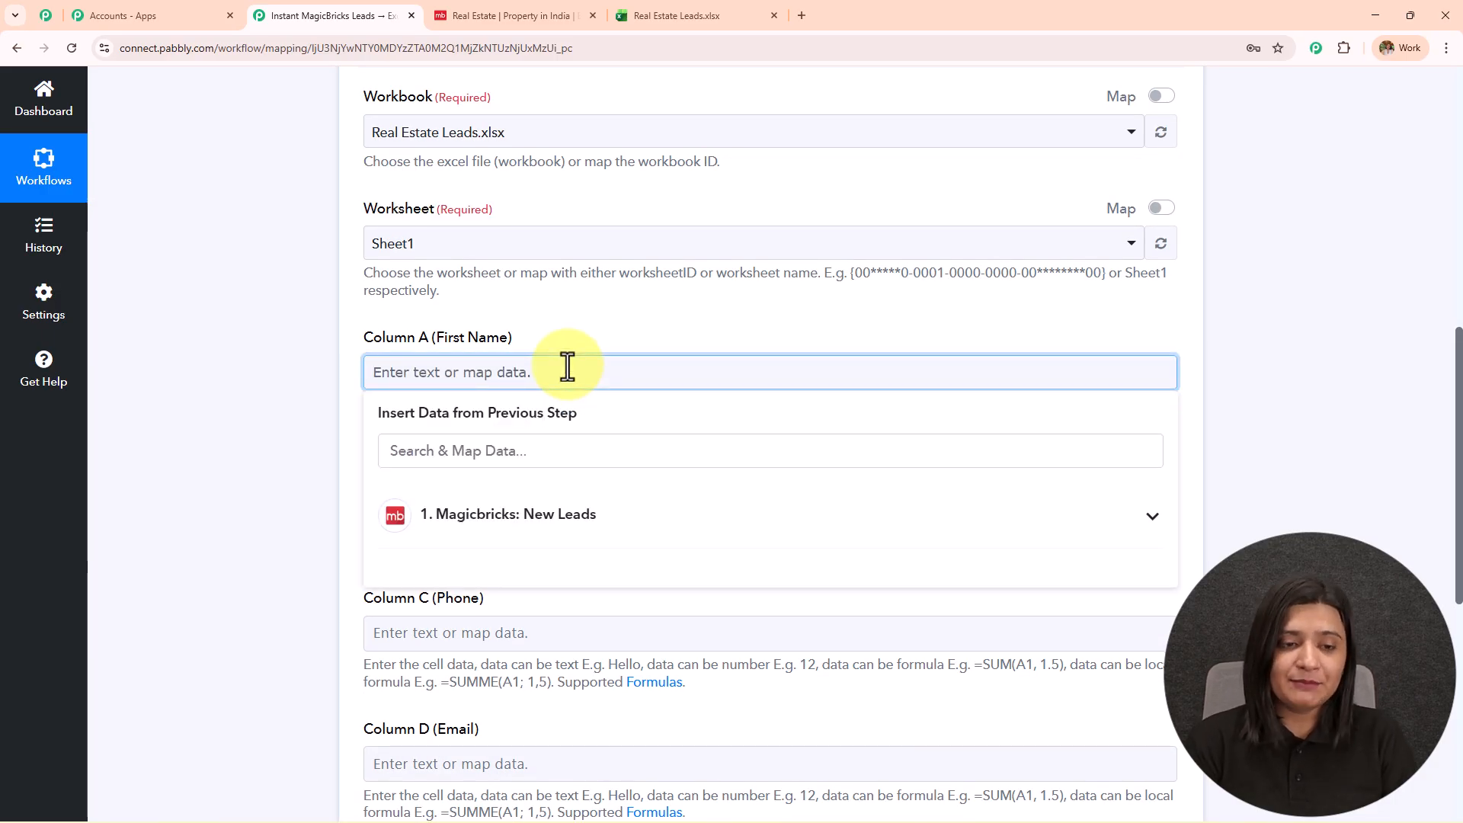
{"action": "type", "text": "s"}
{"action": "key", "text": "BackSpace"}
{"action": "key", "text": "BackSpace"}
{"action": "key", "text": "BackSpace"}
{"action": "key", "text": "BackSpace"}
{"action": "left_click", "coordinate": [318, 381]}
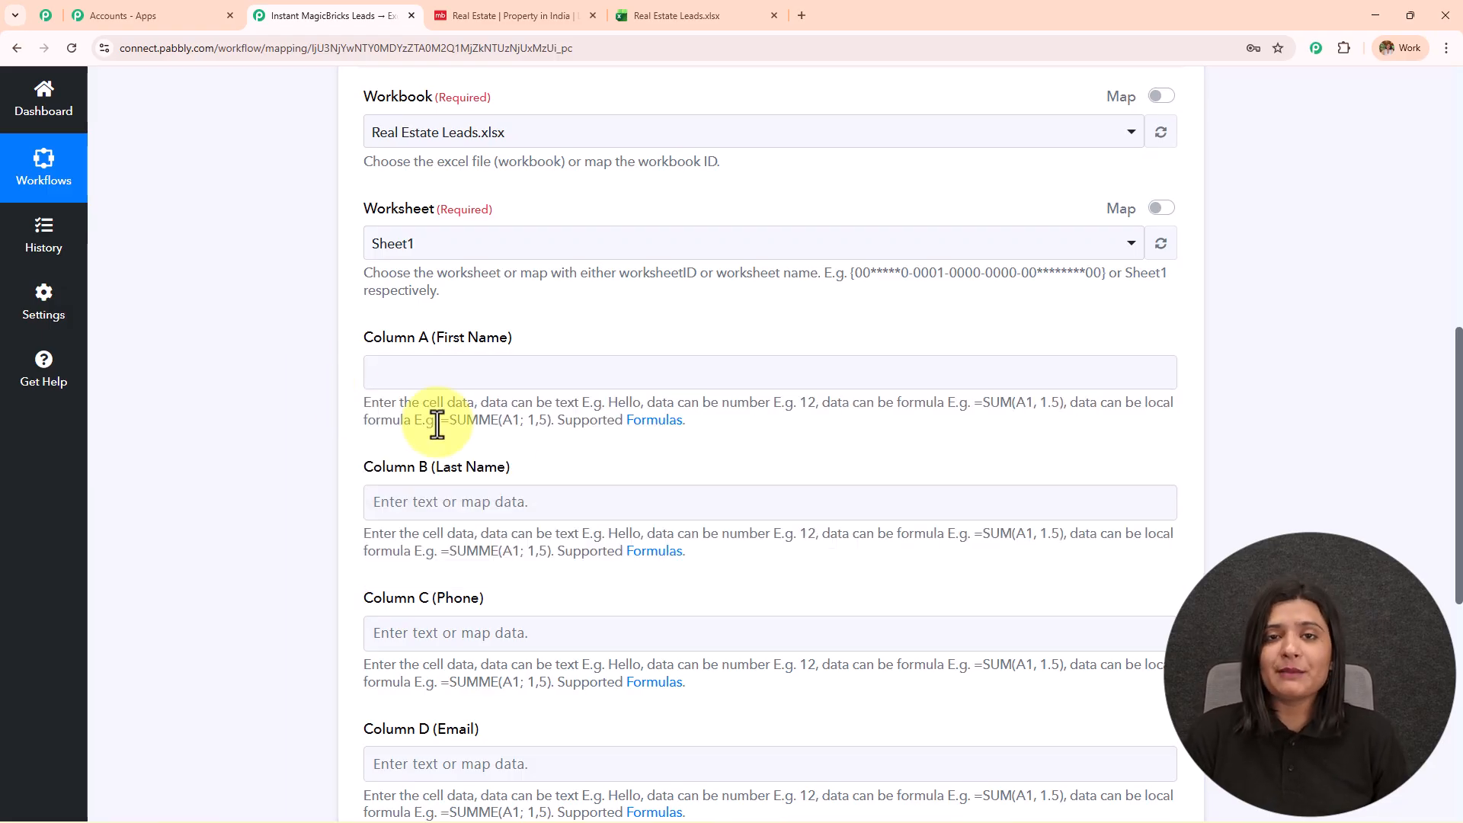
{"action": "scroll", "coordinate": [555, 477], "scroll_direction": "up", "scroll_amount": 9}
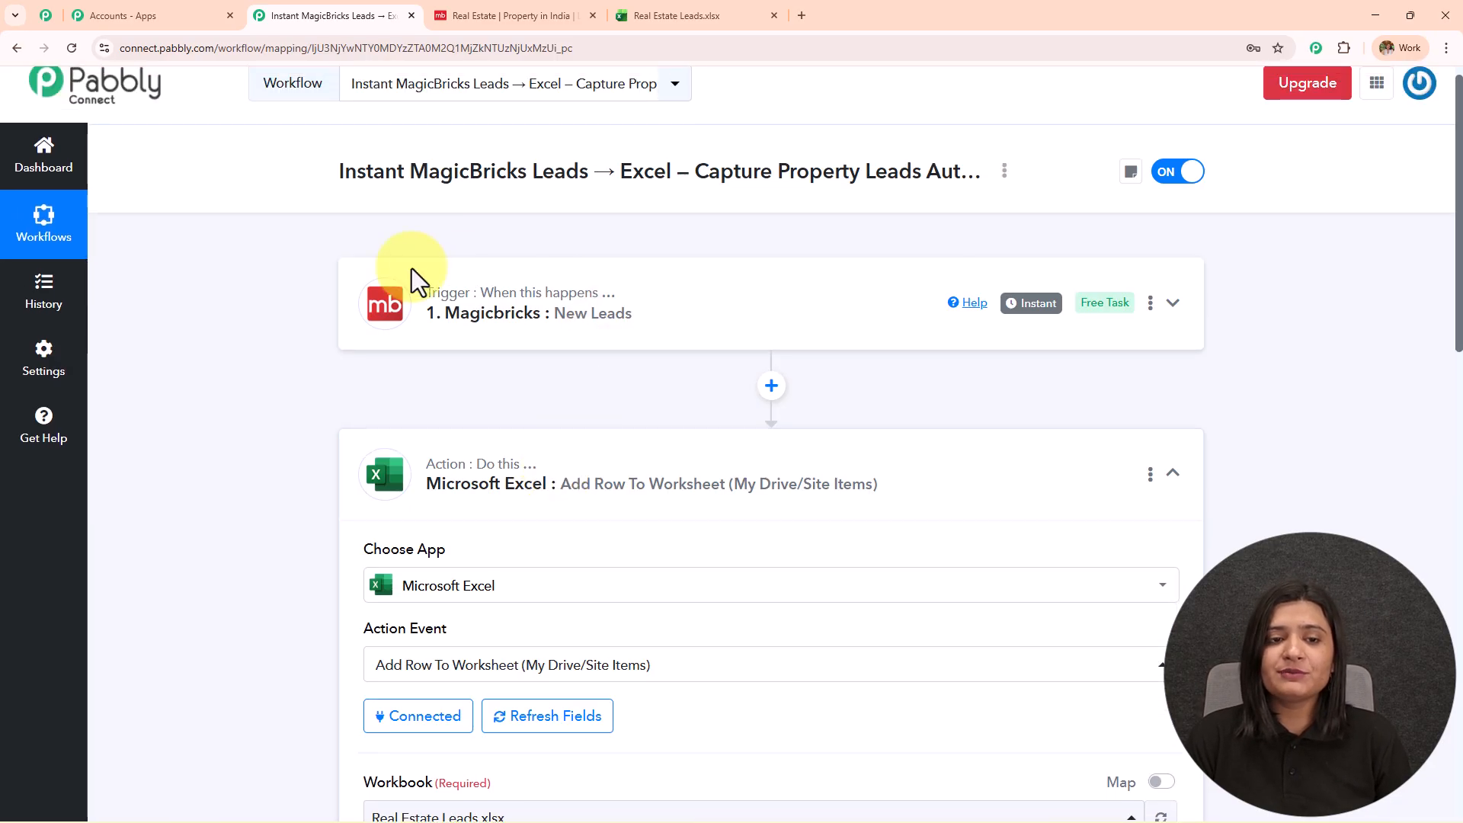
{"action": "scroll", "coordinate": [605, 435], "scroll_direction": "down", "scroll_amount": 6}
{"action": "scroll", "coordinate": [533, 430], "scroll_direction": "down", "scroll_amount": 2}
Map Column A (First Name) to the FirstName value from the Magicbricks New Leads trigger
{"action": "left_click", "coordinate": [464, 446]}
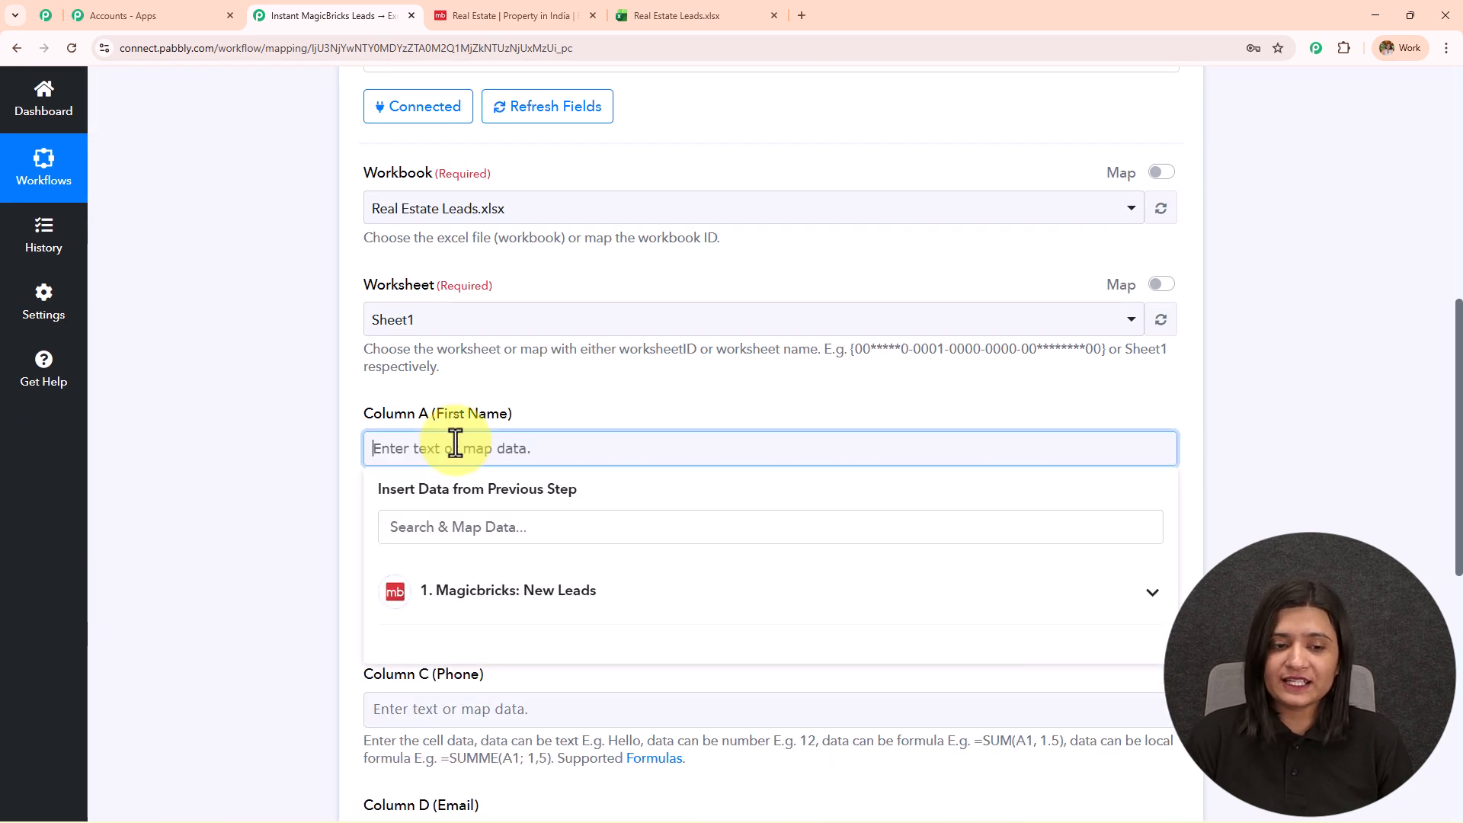
{"action": "scroll", "coordinate": [577, 389], "scroll_direction": "down", "scroll_amount": 3}
{"action": "left_click", "coordinate": [575, 388]}
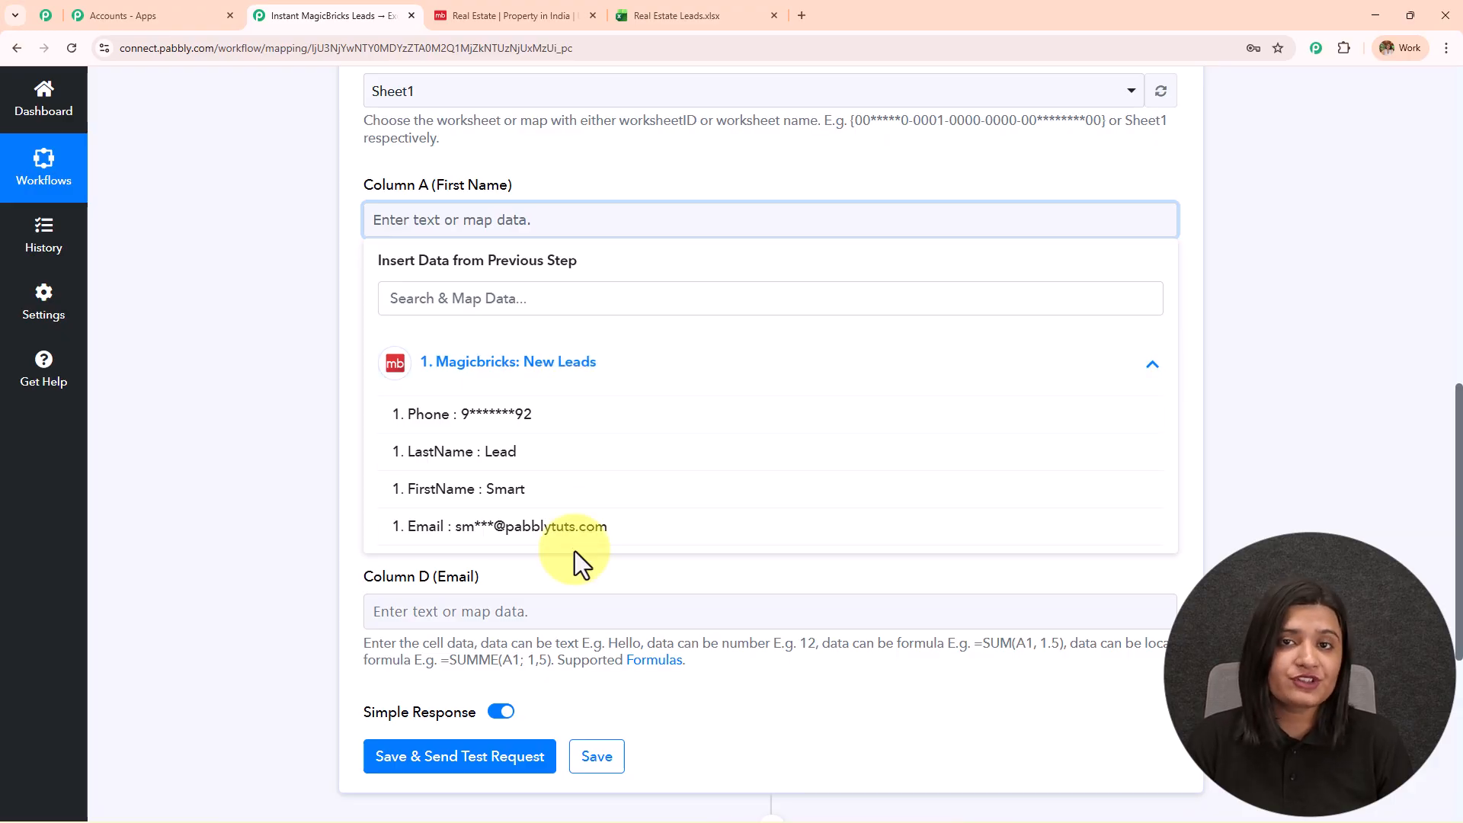
{"action": "left_click", "coordinate": [572, 491]}
{"action": "left_click", "coordinate": [277, 402]}
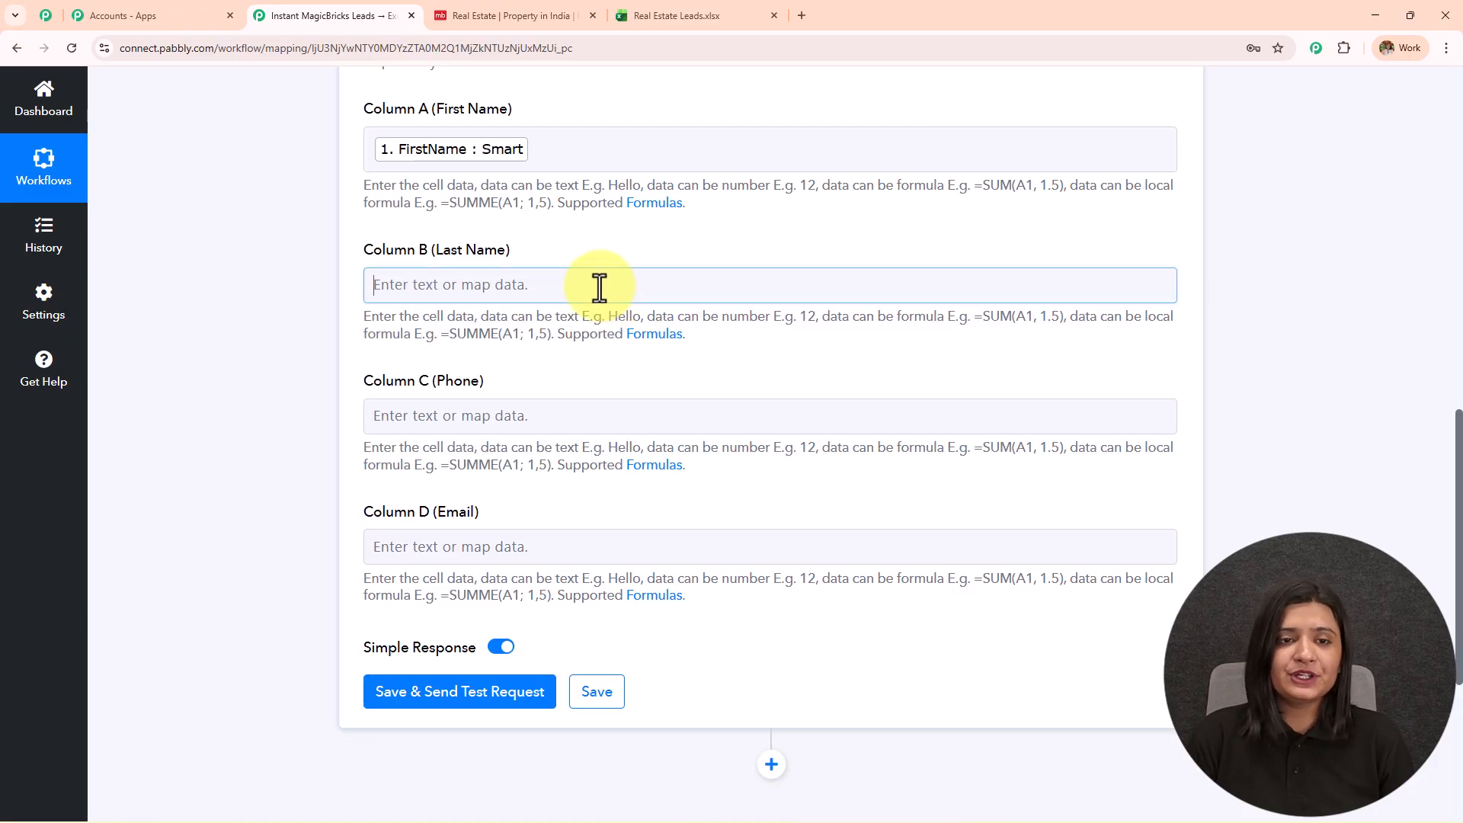
Map Column B (Last Name) to the LastName value and Column C (Phone) to the Phone value from the Magicbricks New Leads trigger
{"action": "left_click", "coordinate": [597, 287]}
{"action": "left_click", "coordinate": [578, 434]}
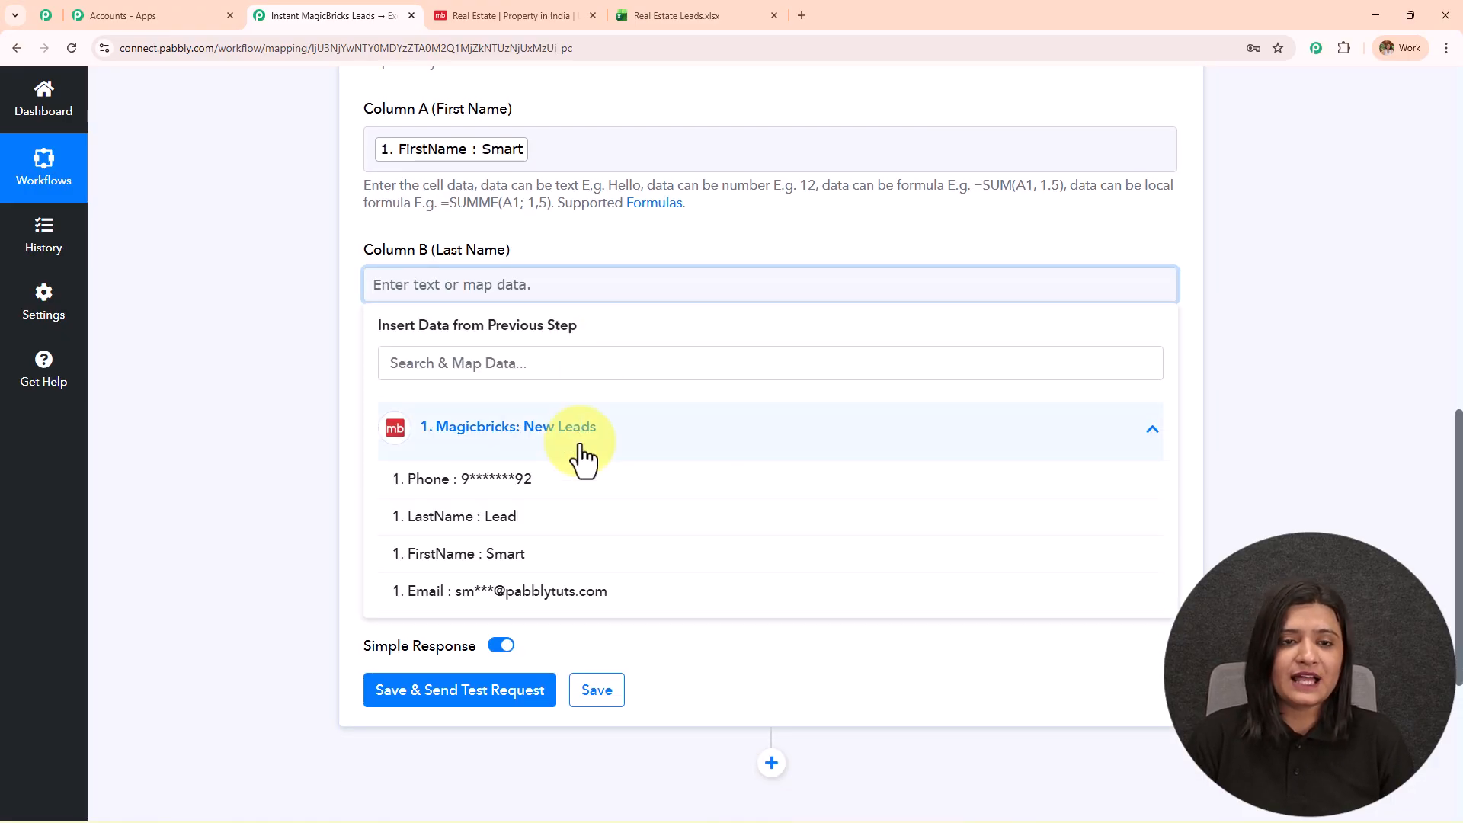
{"action": "left_click", "coordinate": [553, 519]}
{"action": "left_click", "coordinate": [287, 435]}
{"action": "left_click", "coordinate": [537, 272]}
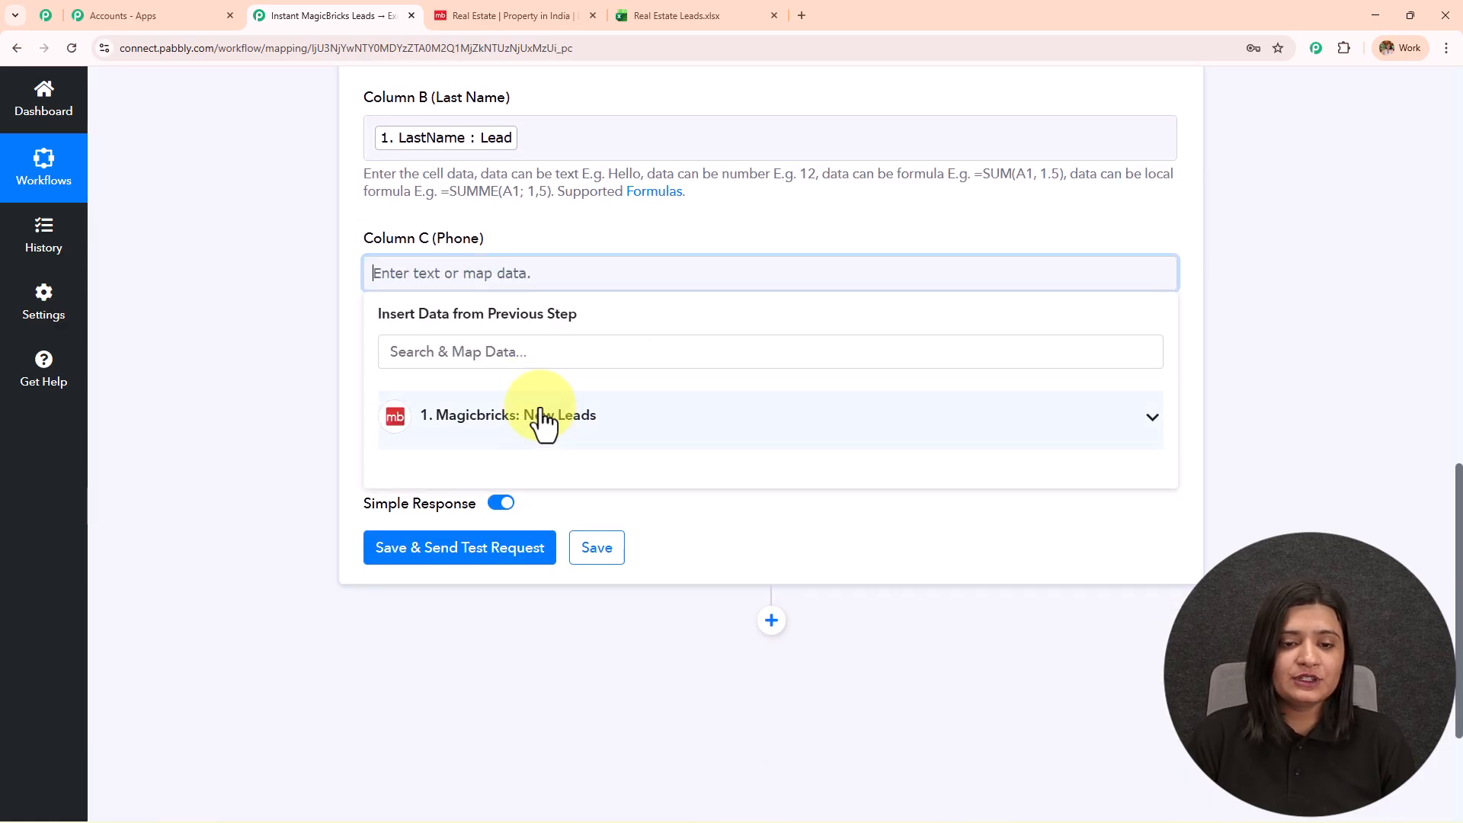
{"action": "left_click", "coordinate": [538, 413]}
{"action": "left_click", "coordinate": [537, 470]}
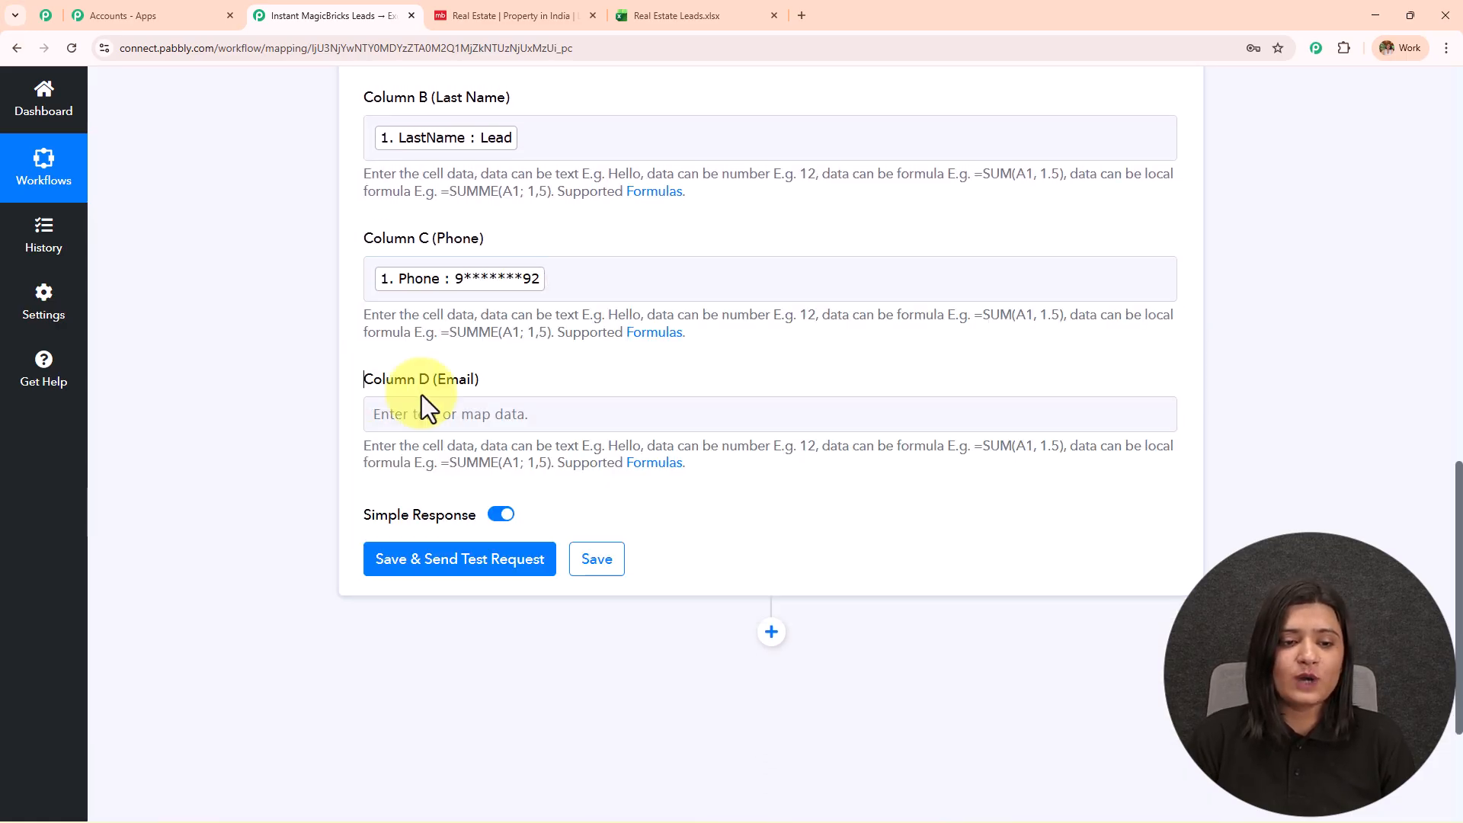
Map Column D (Email) to the Email value from the Magicbricks New Leads trigger
{"action": "left_click", "coordinate": [467, 421]}
{"action": "left_click", "coordinate": [467, 567]}
{"action": "left_click", "coordinate": [488, 720]}
{"action": "left_click", "coordinate": [315, 500]}
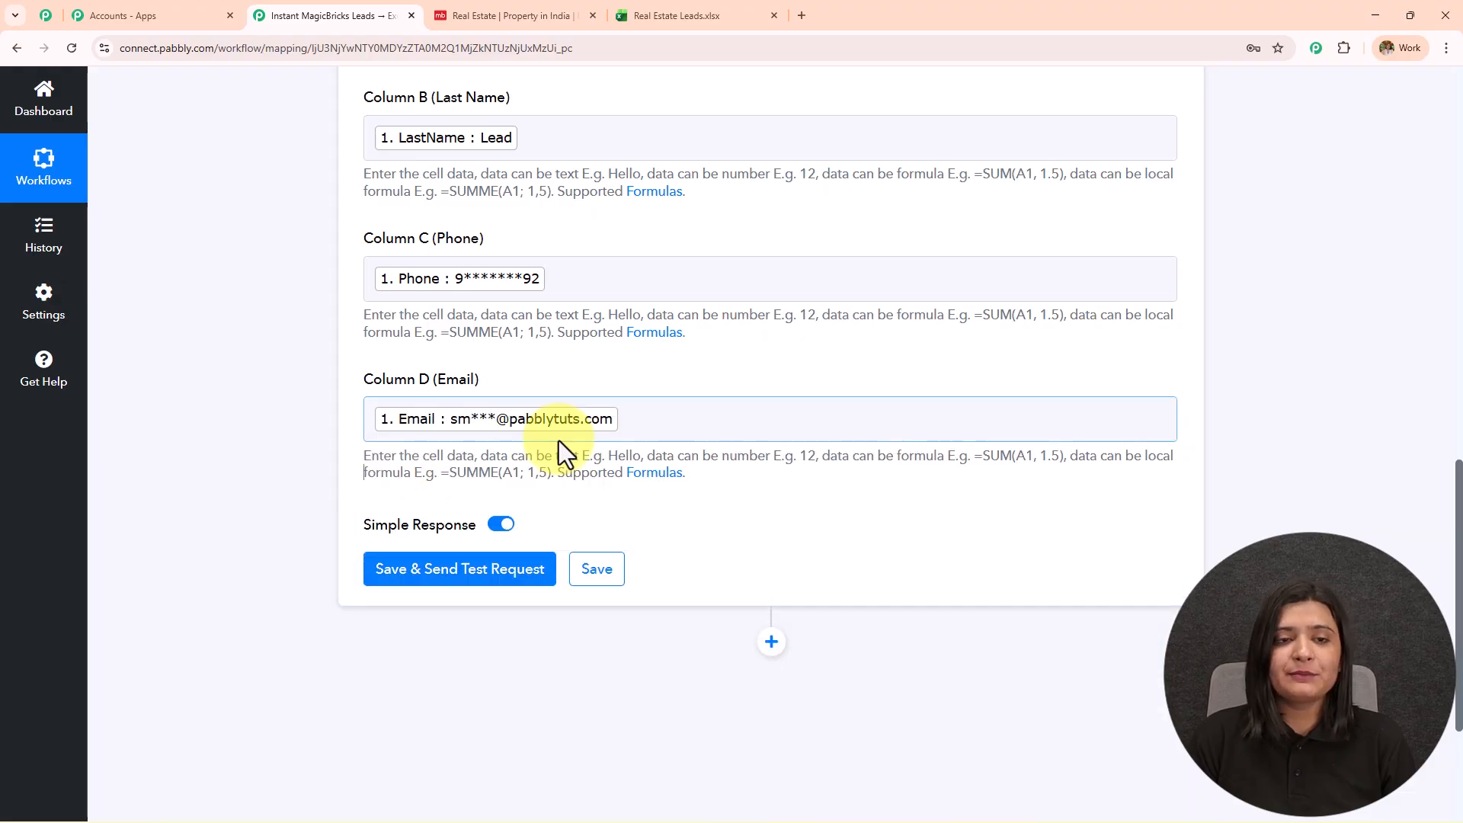
Save the Excel action with a test request and check the name, phone and email values in the received response
{"action": "scroll", "coordinate": [562, 458], "scroll_direction": "up", "scroll_amount": 3}
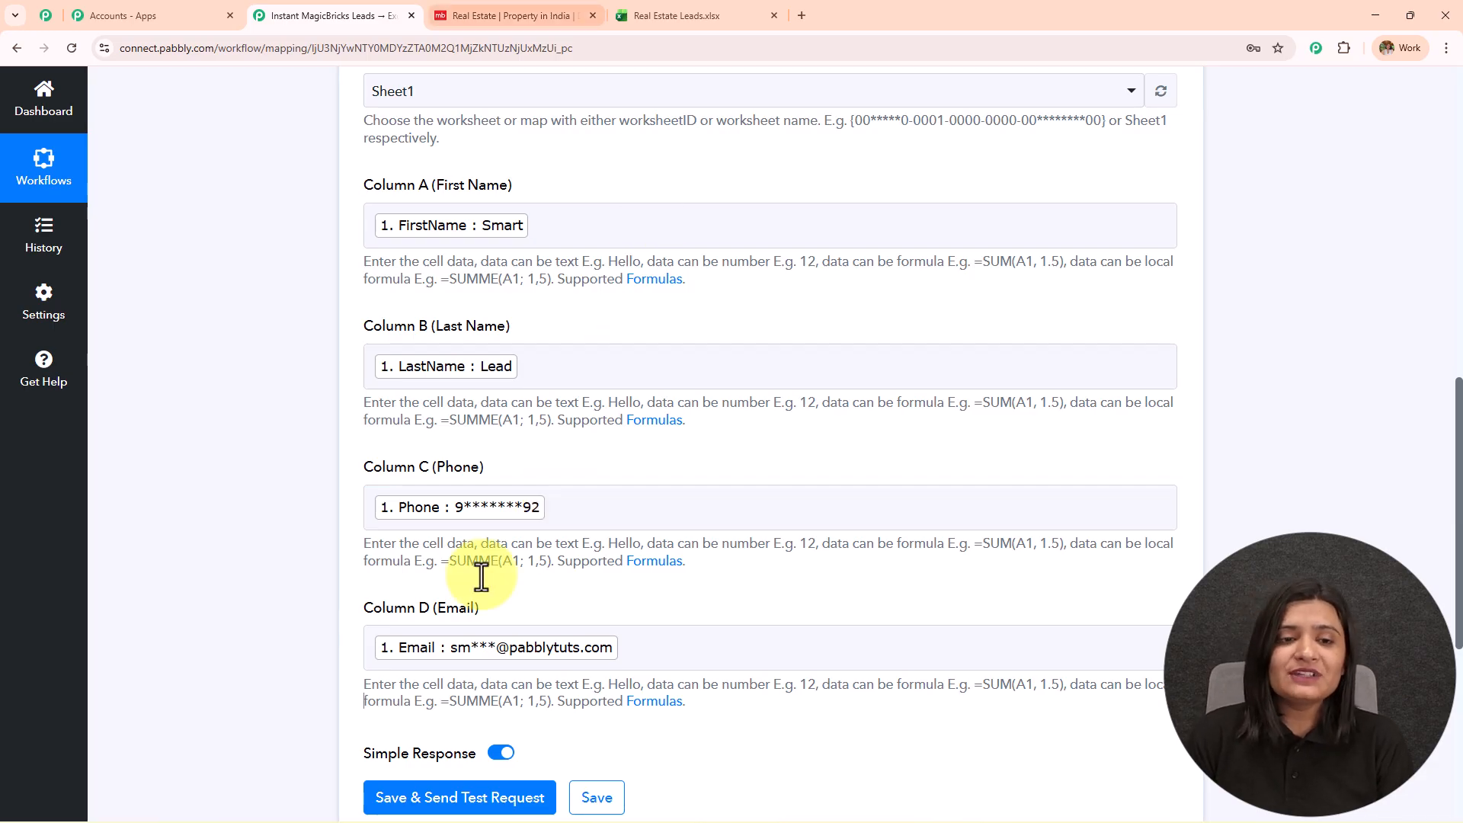
{"action": "scroll", "coordinate": [620, 424], "scroll_direction": "down", "scroll_amount": 6}
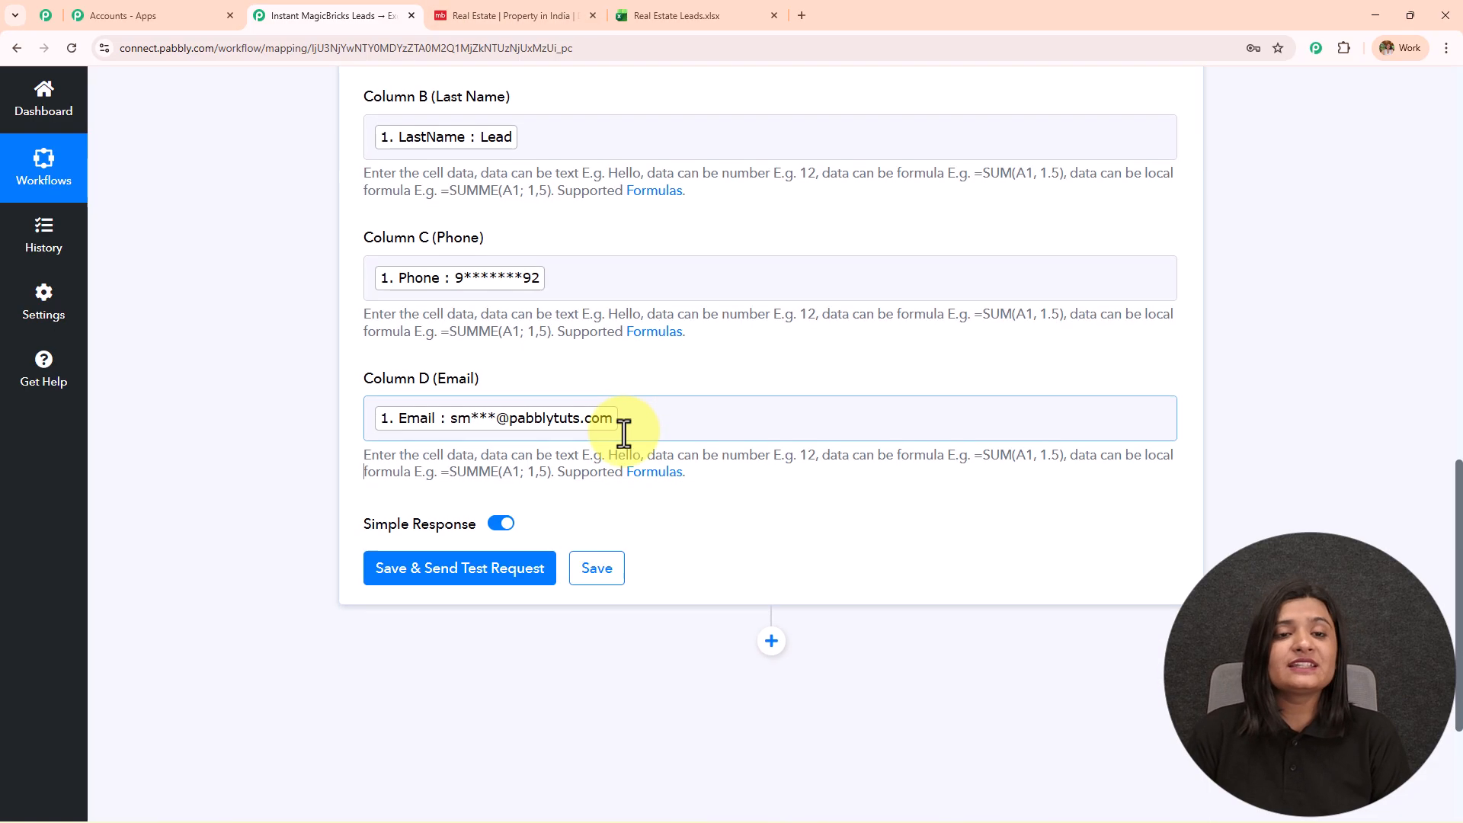
{"action": "left_click", "coordinate": [373, 321]}
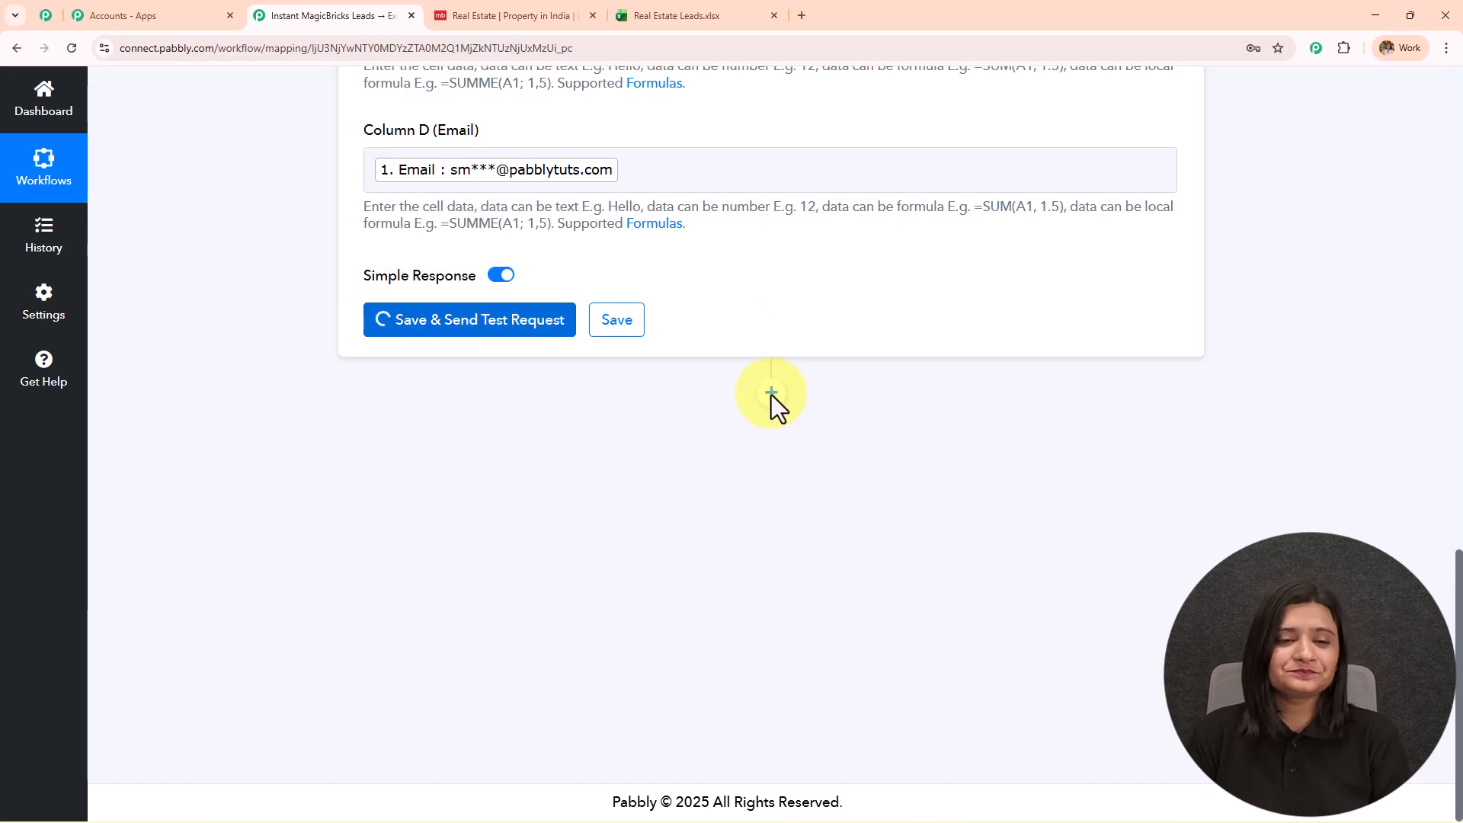
{"action": "scroll", "coordinate": [856, 343], "scroll_direction": "down", "scroll_amount": 3}
{"action": "scroll", "coordinate": [856, 460], "scroll_direction": "up", "scroll_amount": 3}
{"action": "scroll", "coordinate": [877, 269], "scroll_direction": "down", "scroll_amount": 1}
{"action": "scroll", "coordinate": [876, 270], "scroll_direction": "down", "scroll_amount": 2}
{"action": "double_click", "coordinate": [857, 160]}
{"action": "double_click", "coordinate": [846, 219]}
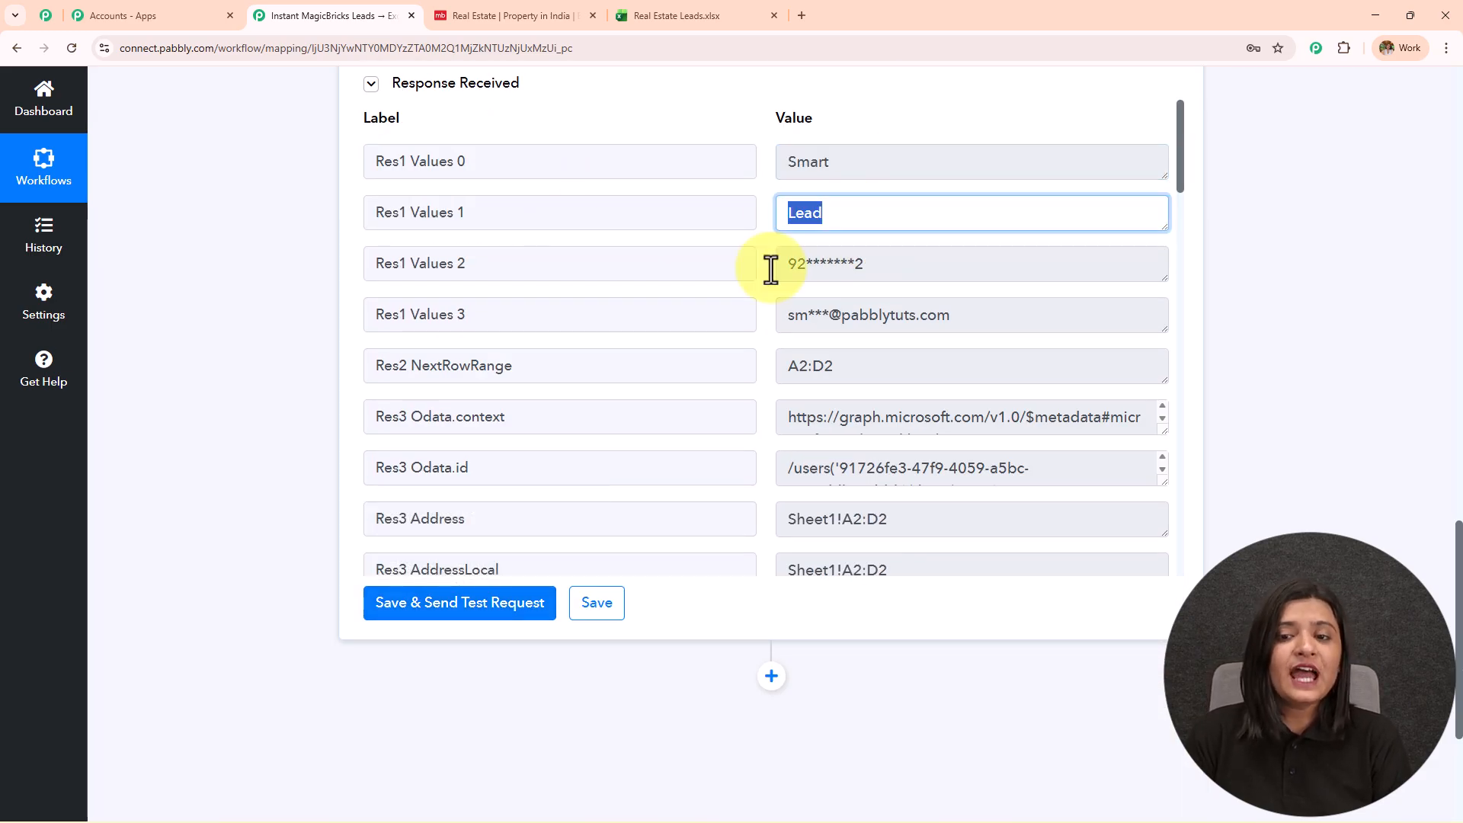
{"action": "triple_click", "coordinate": [827, 263]}
{"action": "triple_click", "coordinate": [970, 315]}
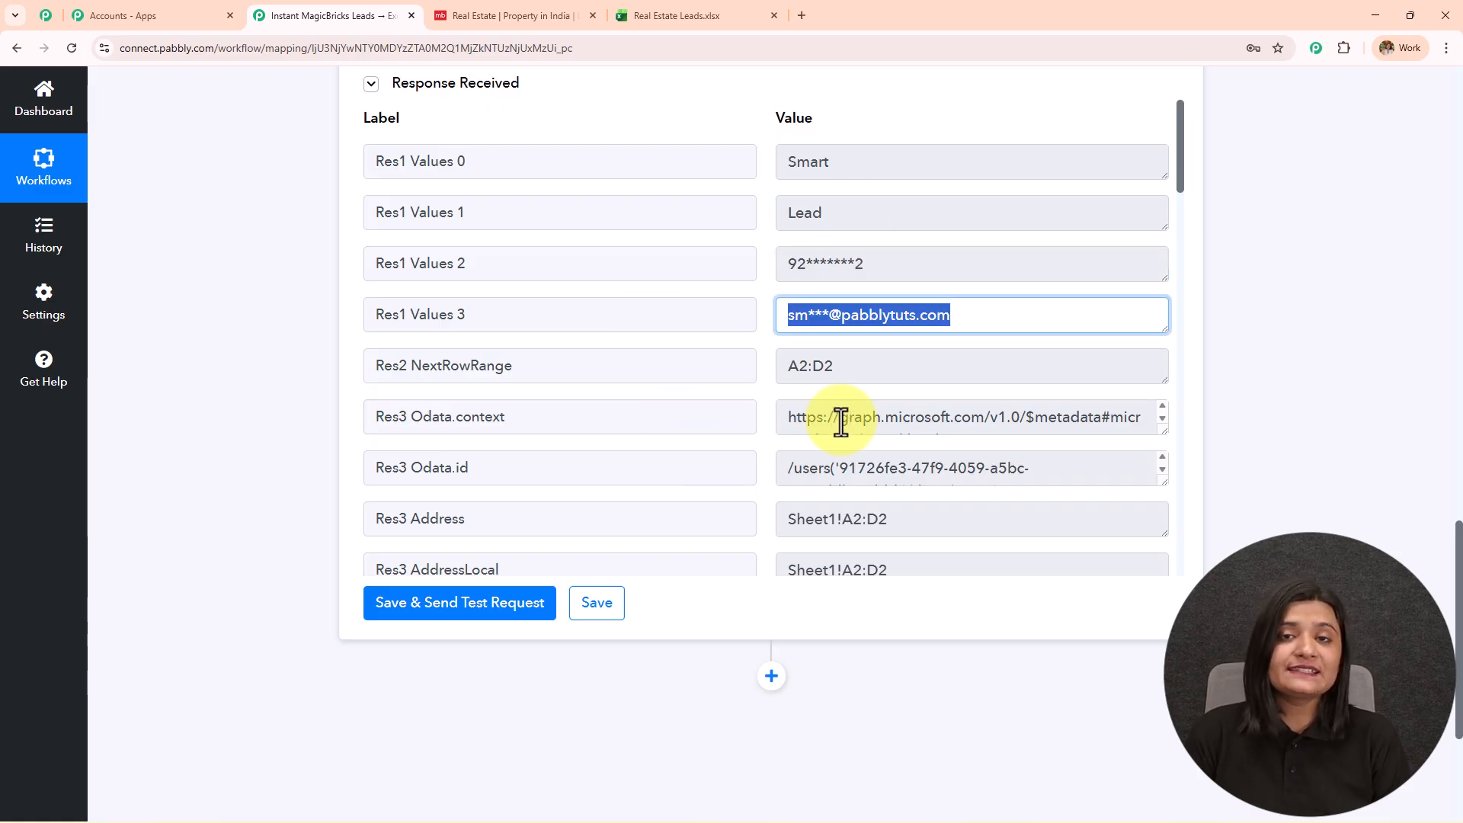
Check the test lead's phone and email cells in row 2 of the Real Estate Leads workbook
{"action": "left_click", "coordinate": [756, 16]}
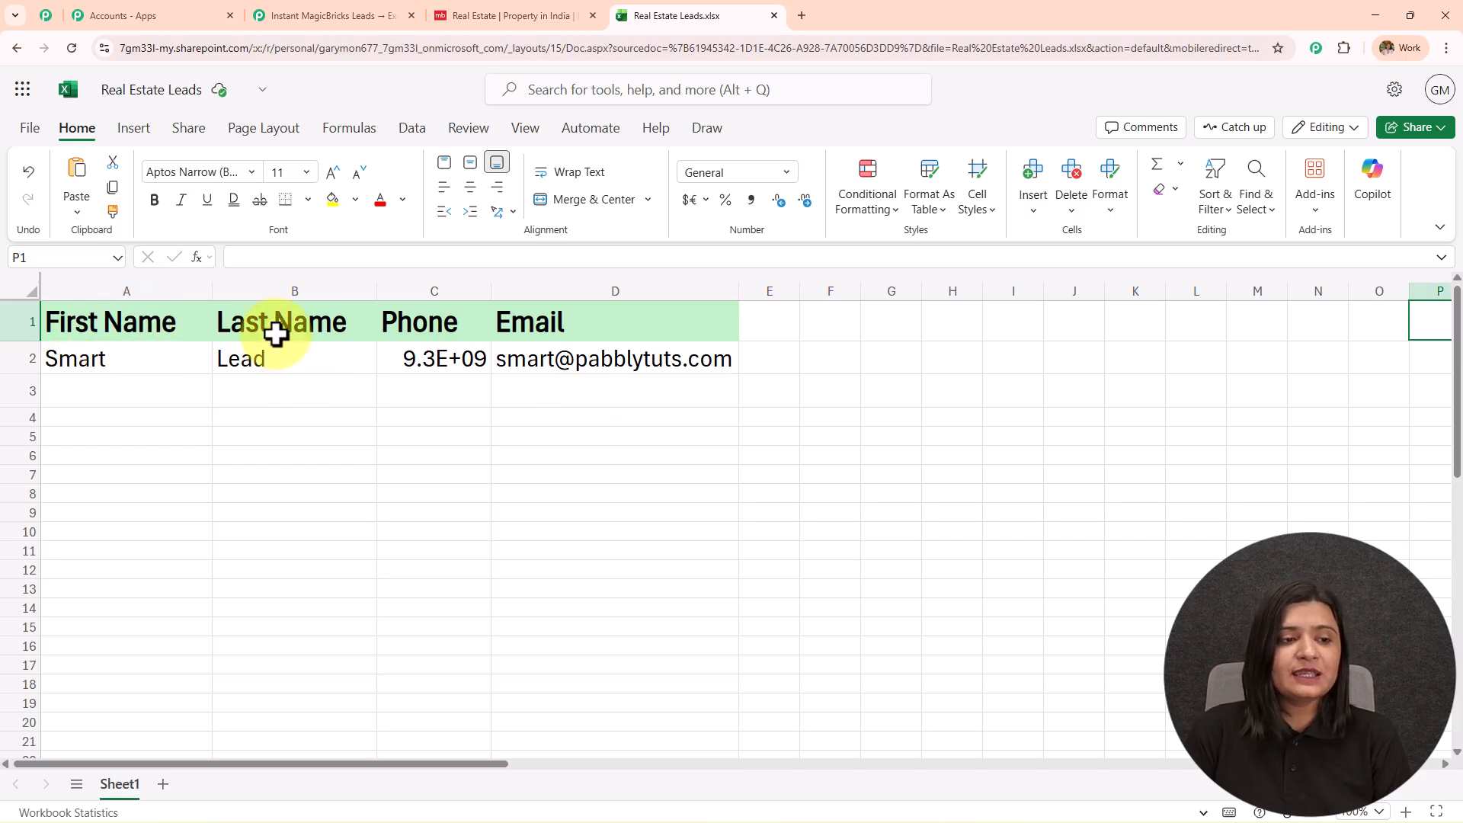
{"action": "double_click", "coordinate": [419, 366]}
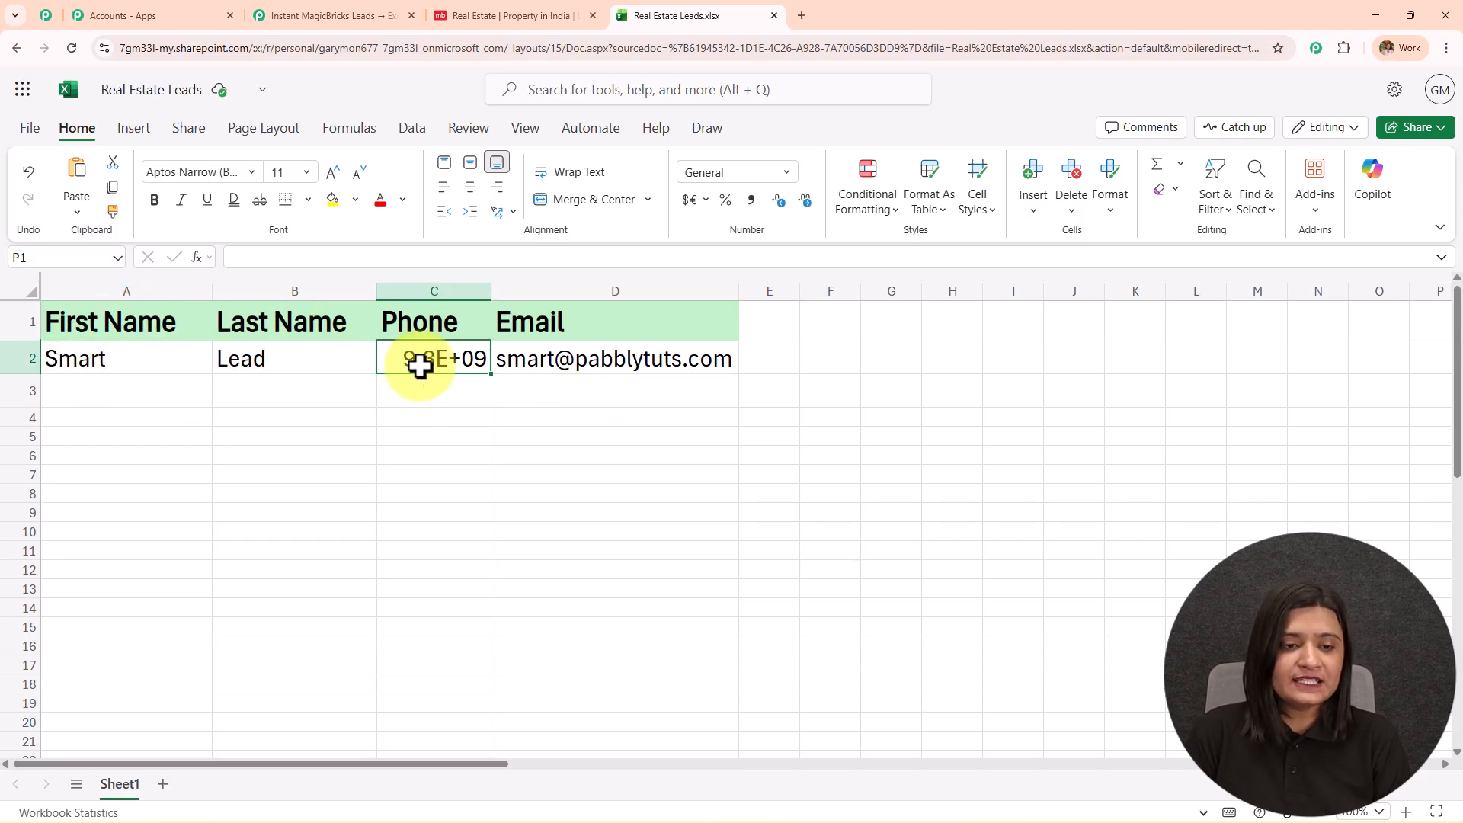
{"action": "left_click", "coordinate": [552, 480]}
{"action": "left_click", "coordinate": [579, 366]}
{"action": "double_click", "coordinate": [579, 366]}
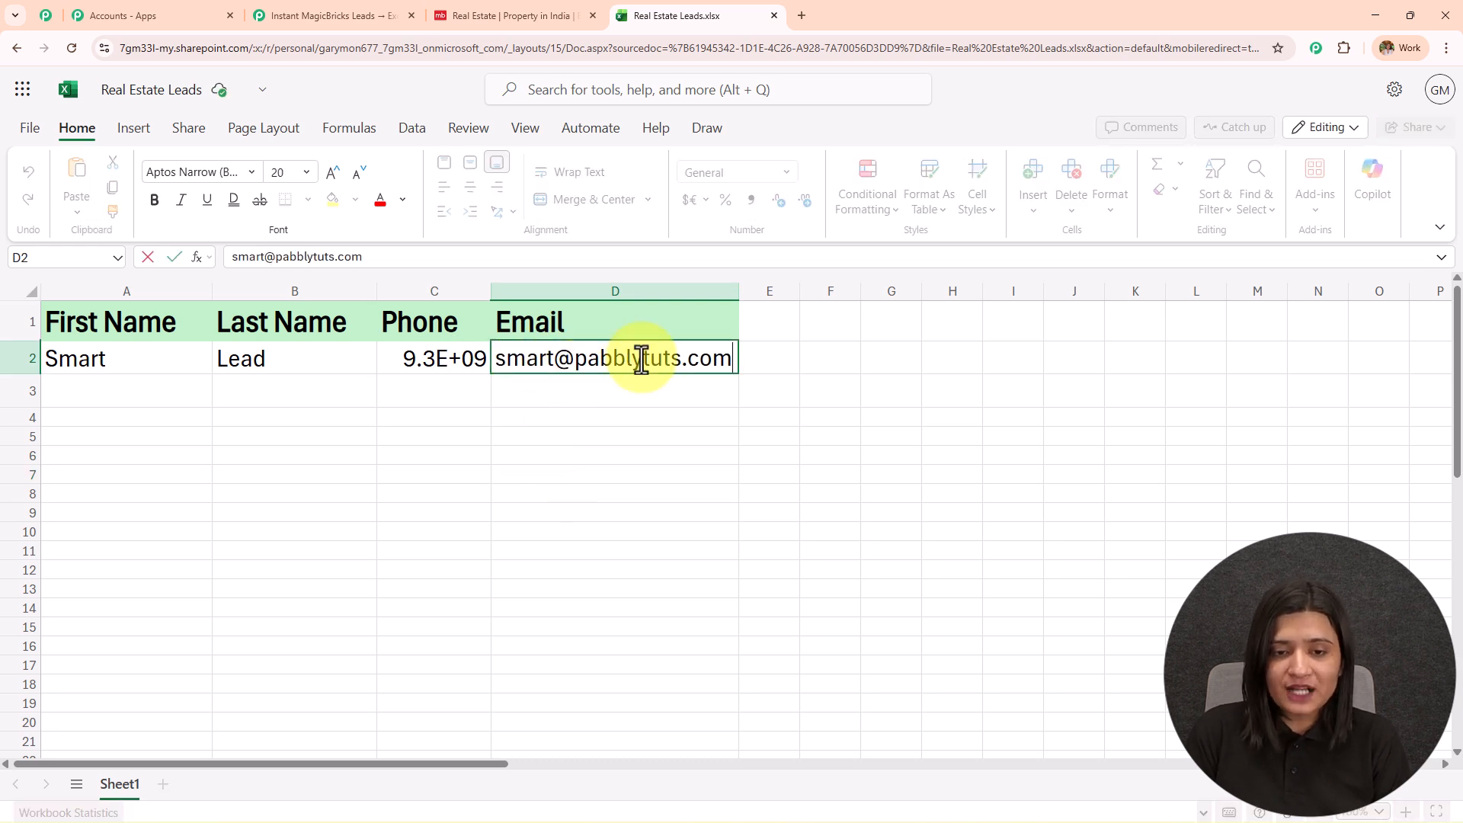
{"action": "left_click", "coordinate": [1070, 360]}
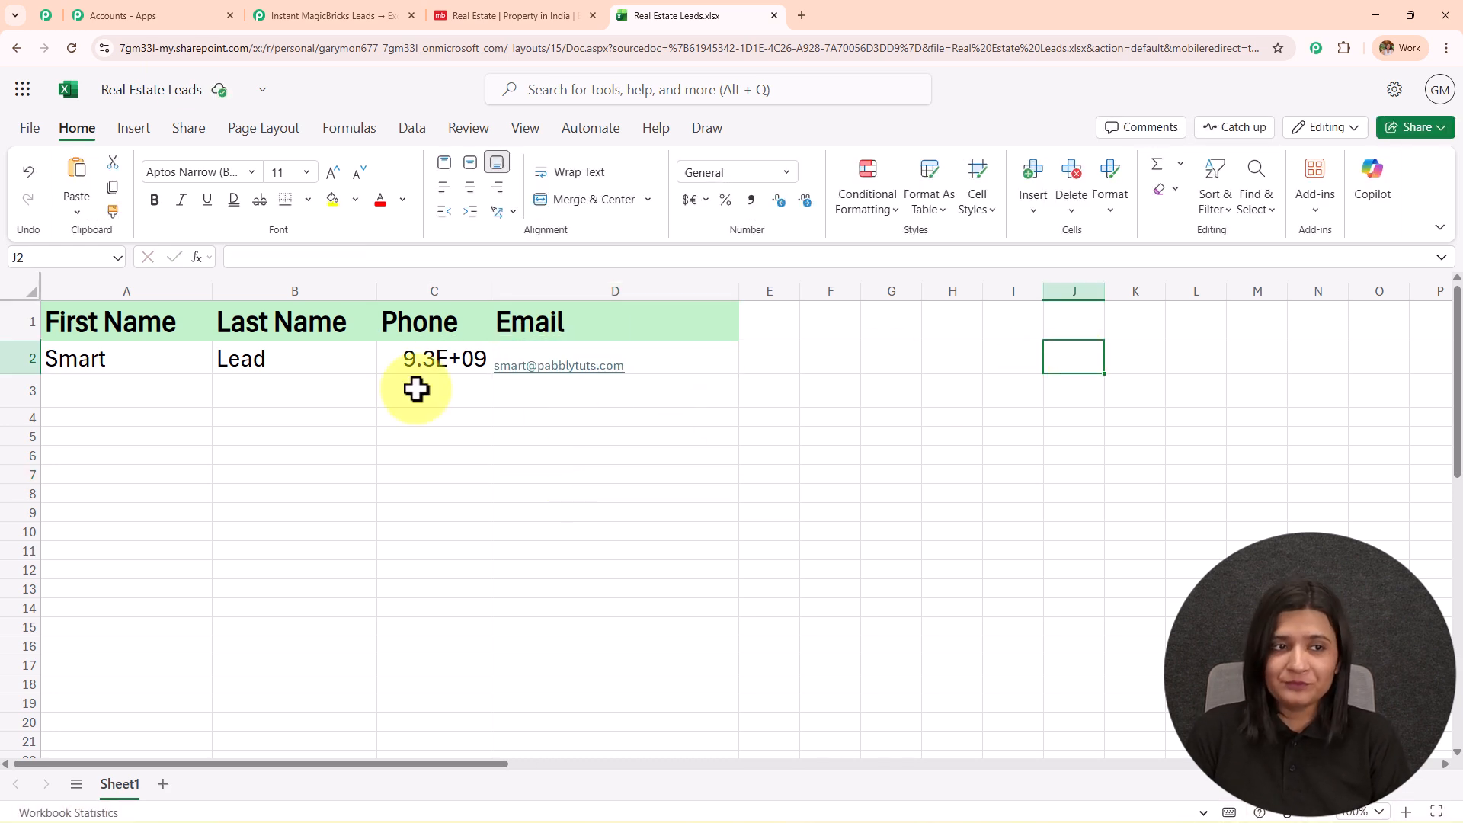
Collapse the Microsoft Excel action in the workflow and review the two-step automation alongside the Real Estate Leads workbook
{"action": "left_click", "coordinate": [281, 13]}
{"action": "scroll", "coordinate": [891, 328], "scroll_direction": "up", "scroll_amount": 1}
{"action": "scroll", "coordinate": [742, 395], "scroll_direction": "up", "scroll_amount": 15}
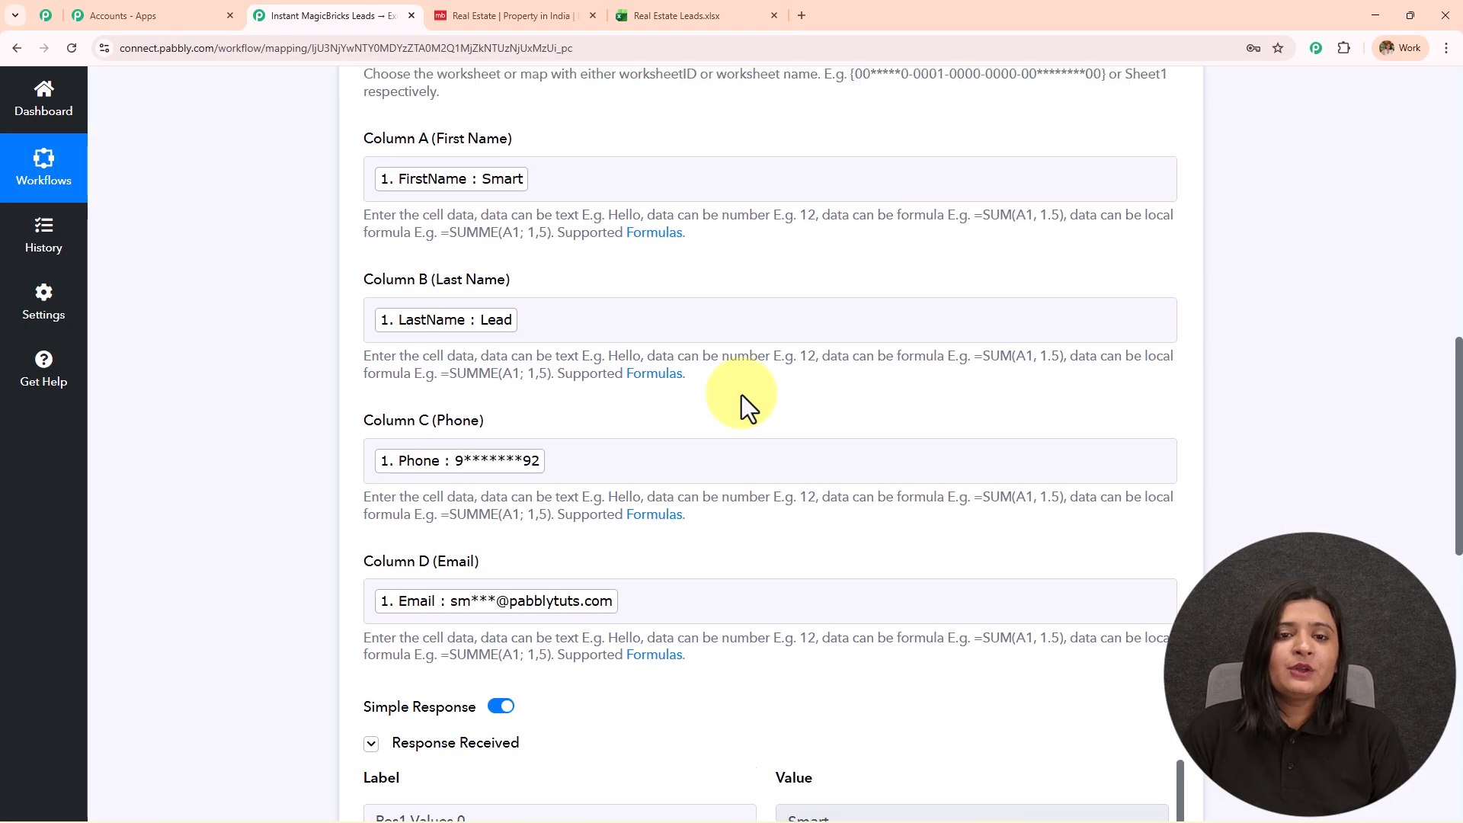
{"action": "left_click", "coordinate": [754, 469]}
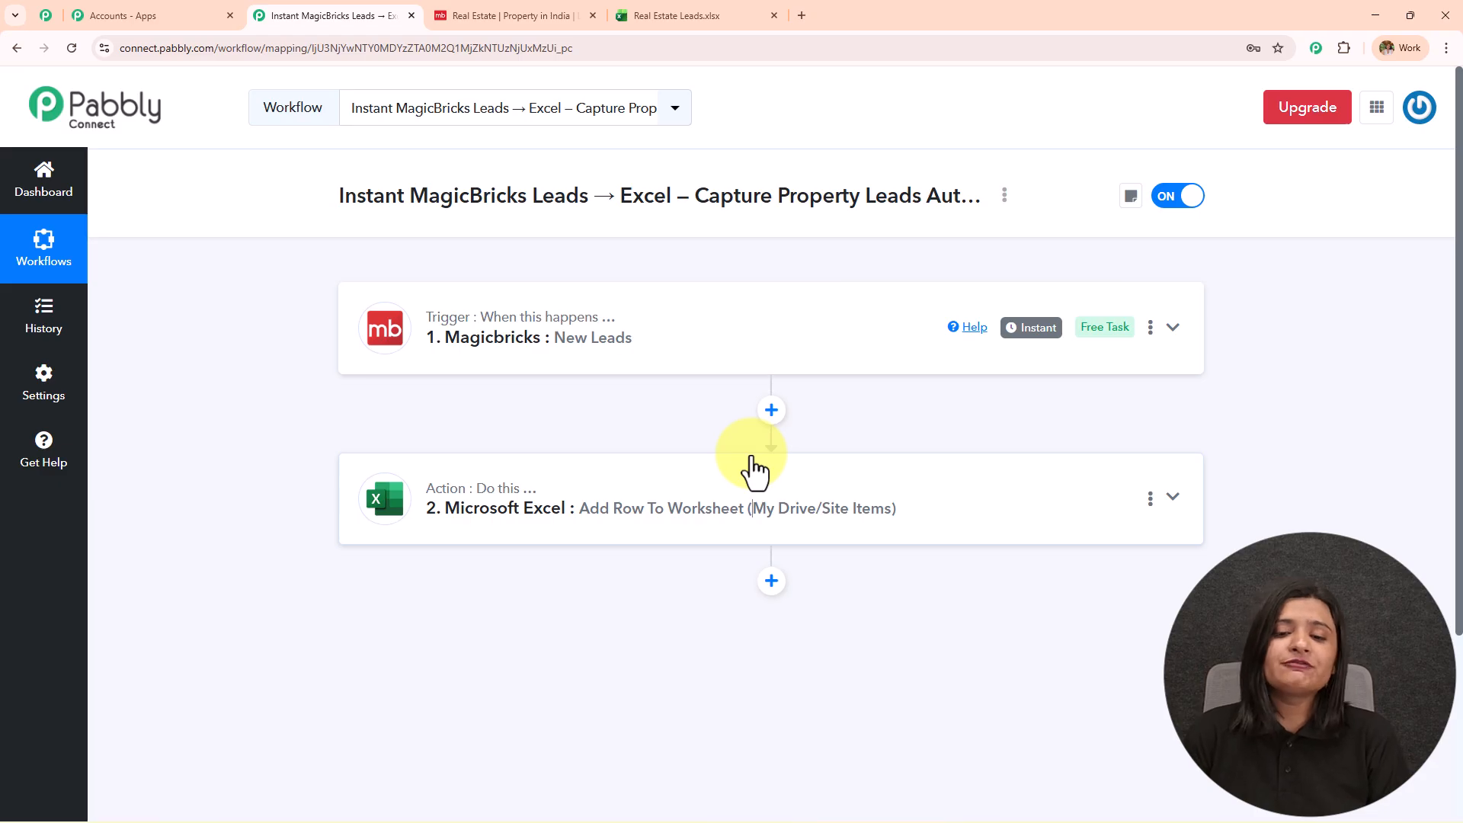
{"action": "left_click", "coordinate": [669, 14]}
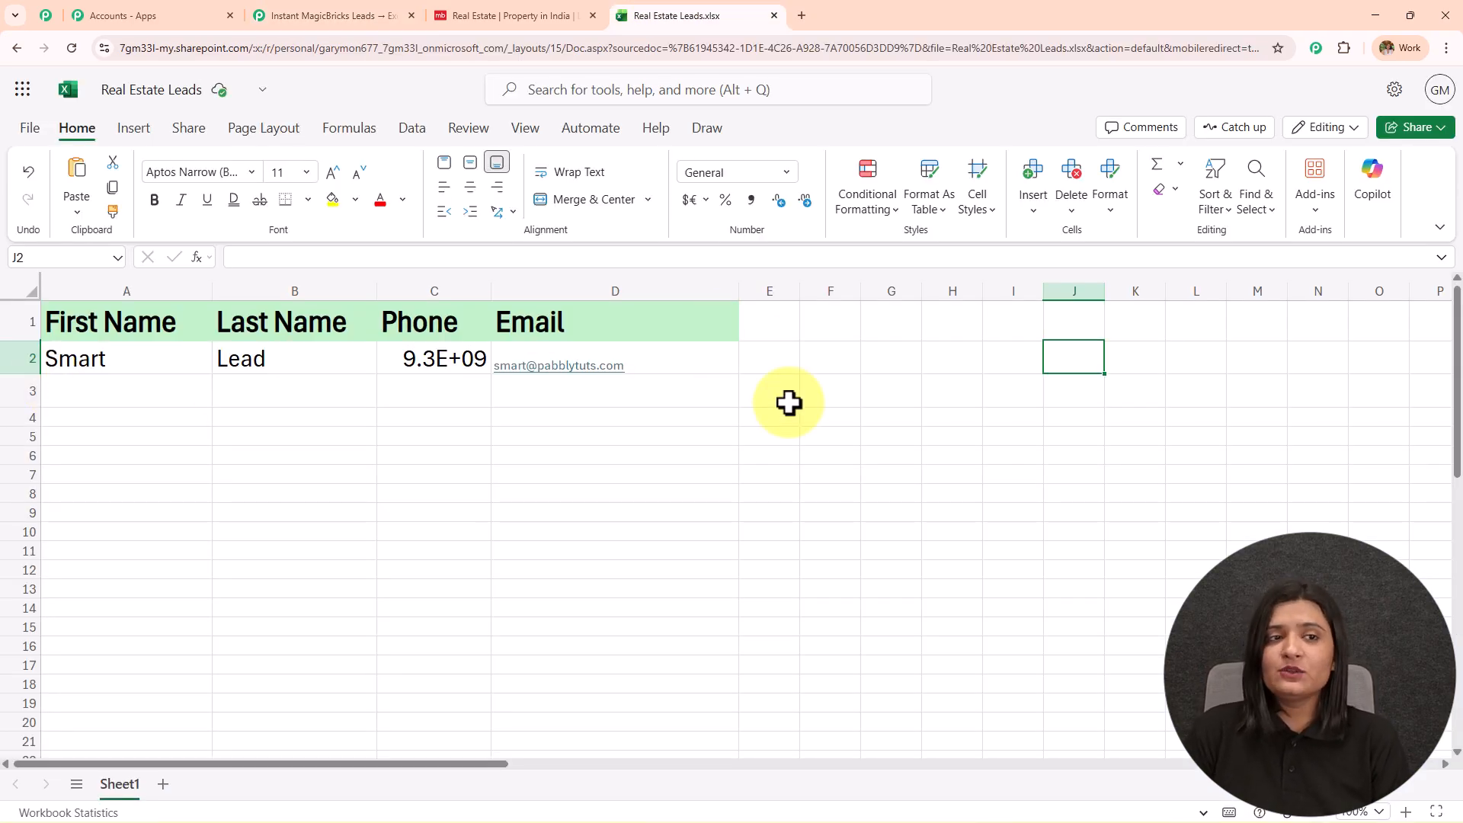
{"action": "left_click", "coordinate": [381, 17]}
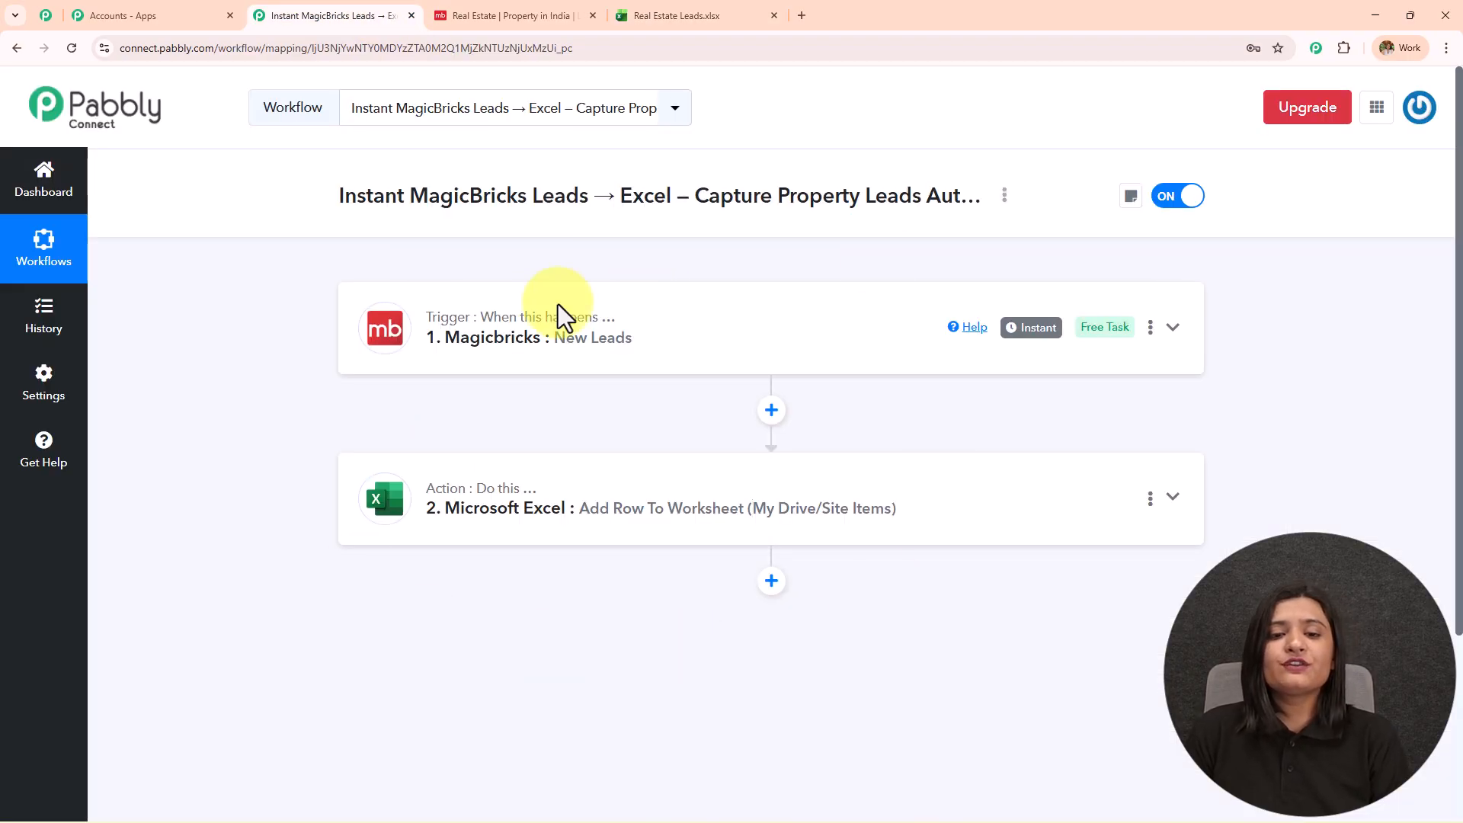